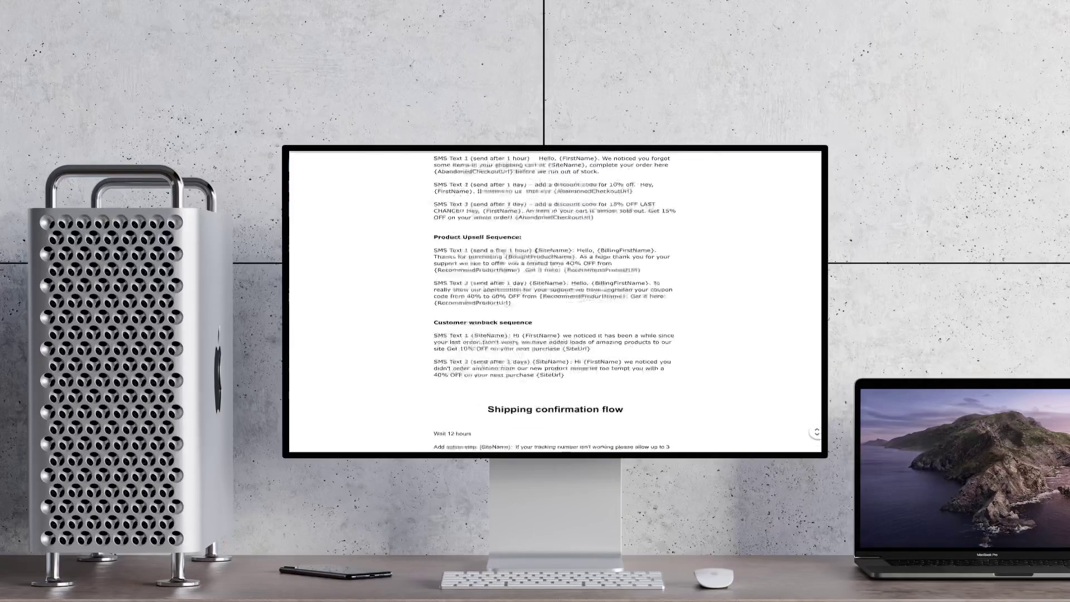
pyautogui.scroll(2, 555, 301)
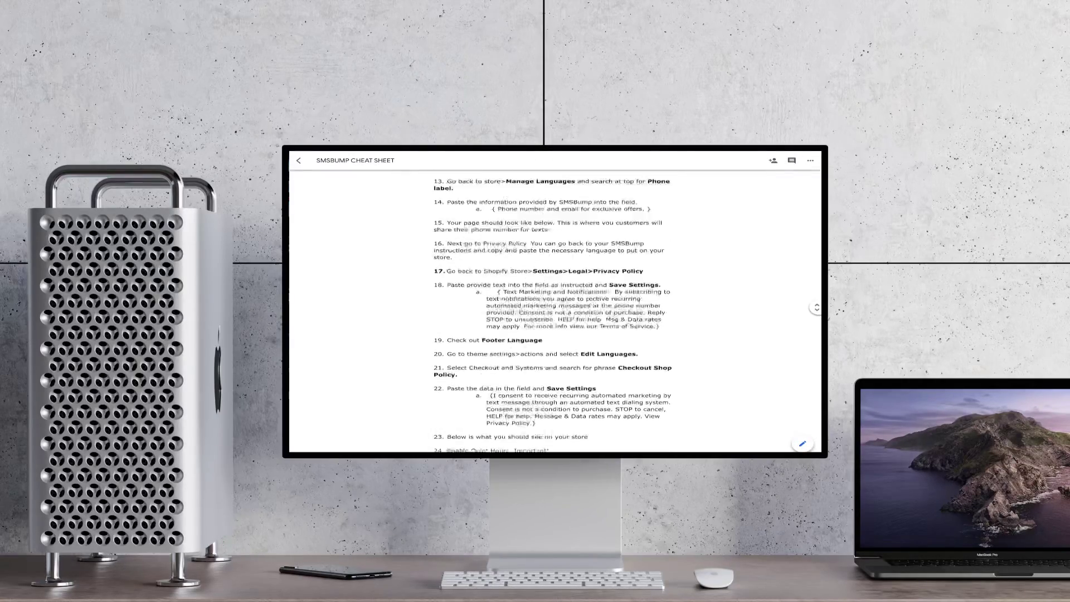
pyautogui.scroll(3, 554, 300)
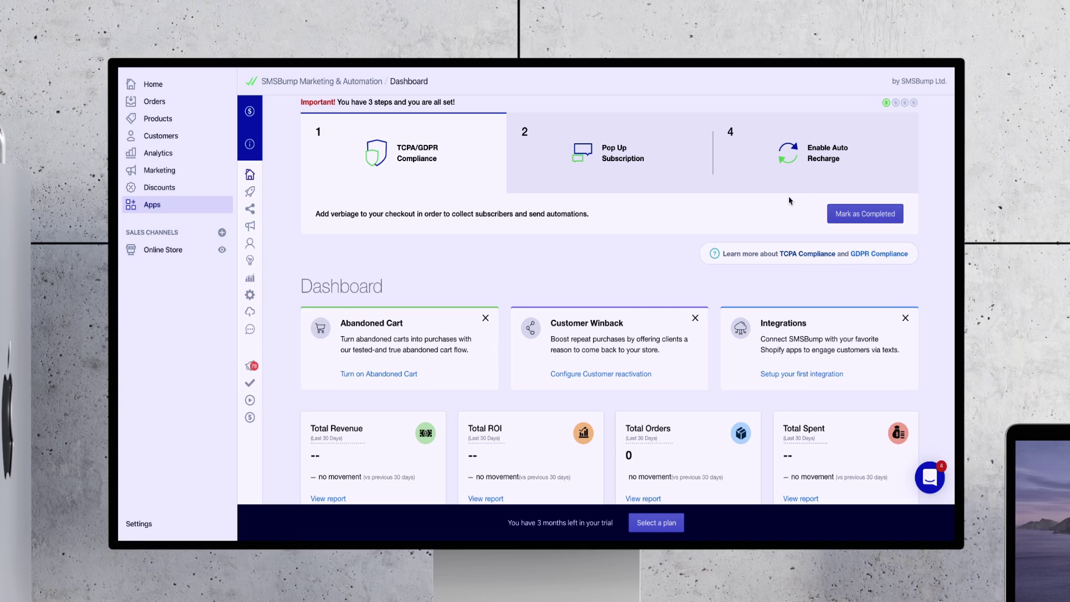
pyautogui.scroll(1, 642, 350)
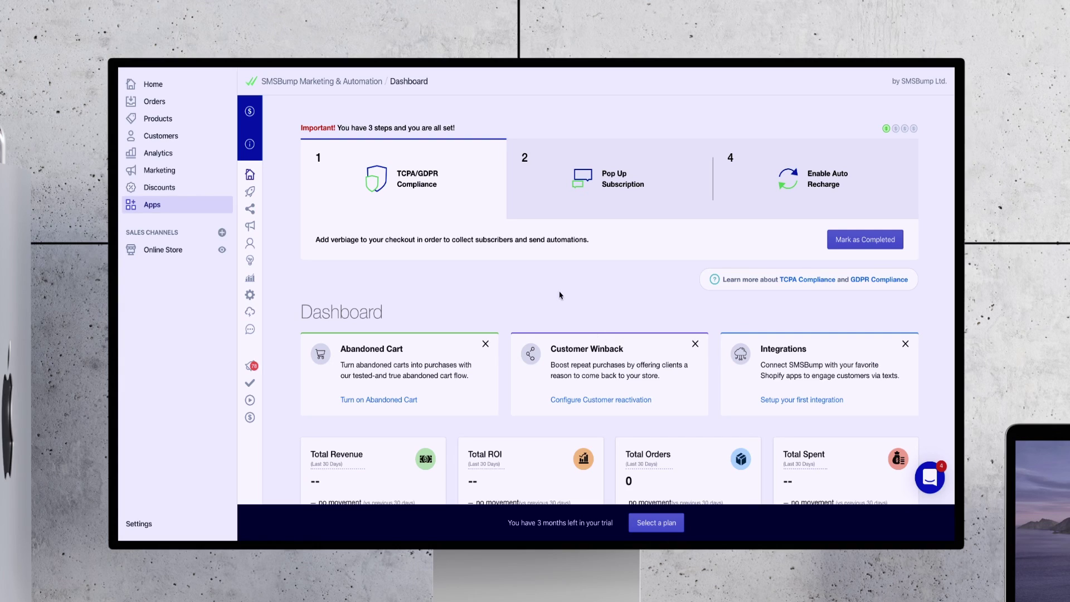
# - Open the Automations page and look through the list of available SMS automations
pyautogui.moveTo(251, 114)
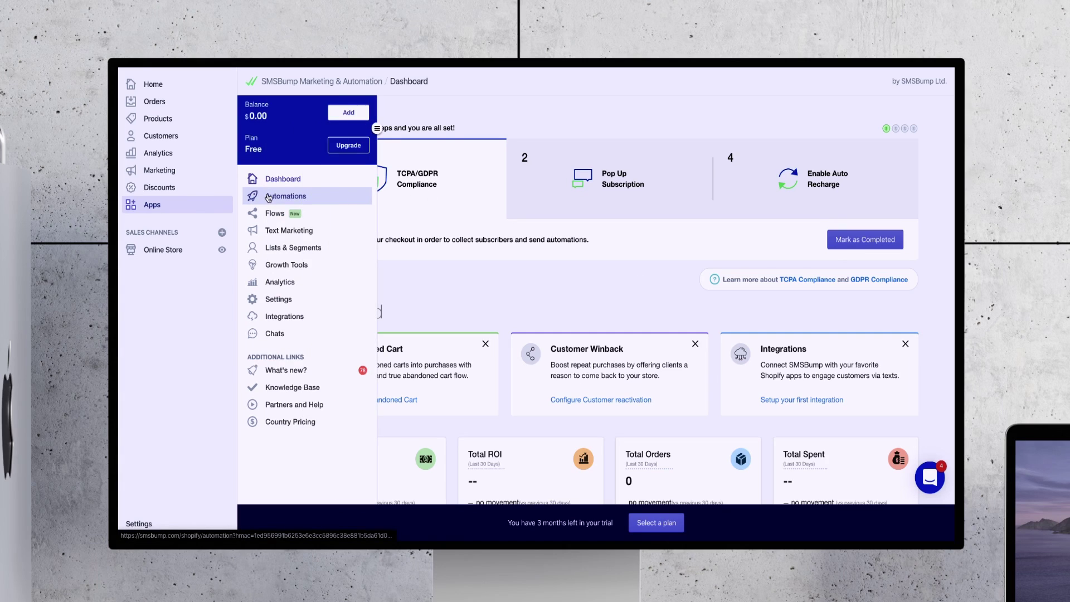
pyautogui.click(268, 197)
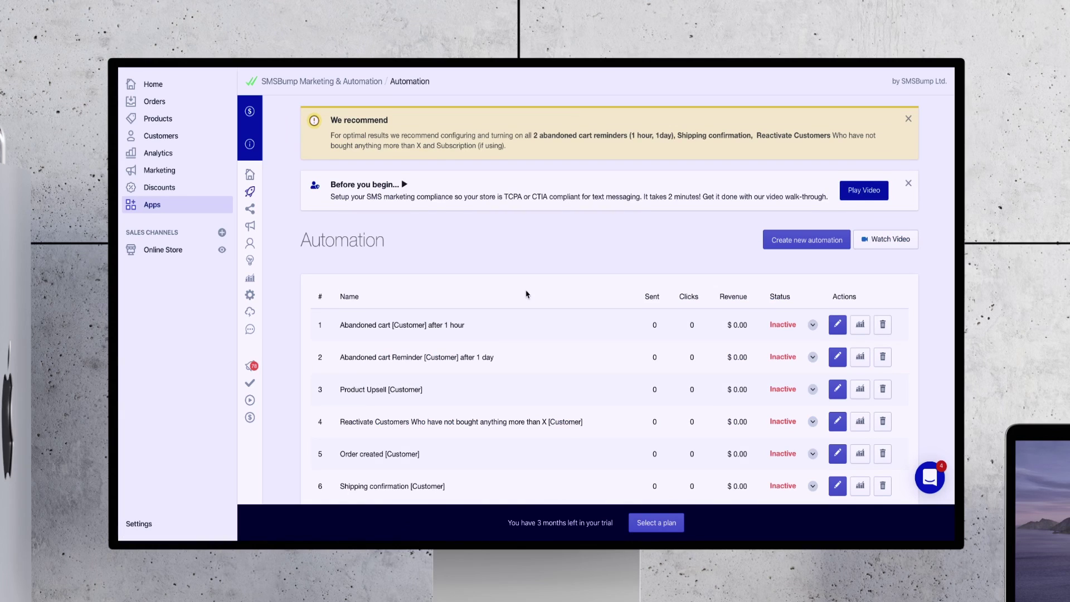
pyautogui.scroll(-2, 526, 294)
pyautogui.scroll(-1, 526, 293)
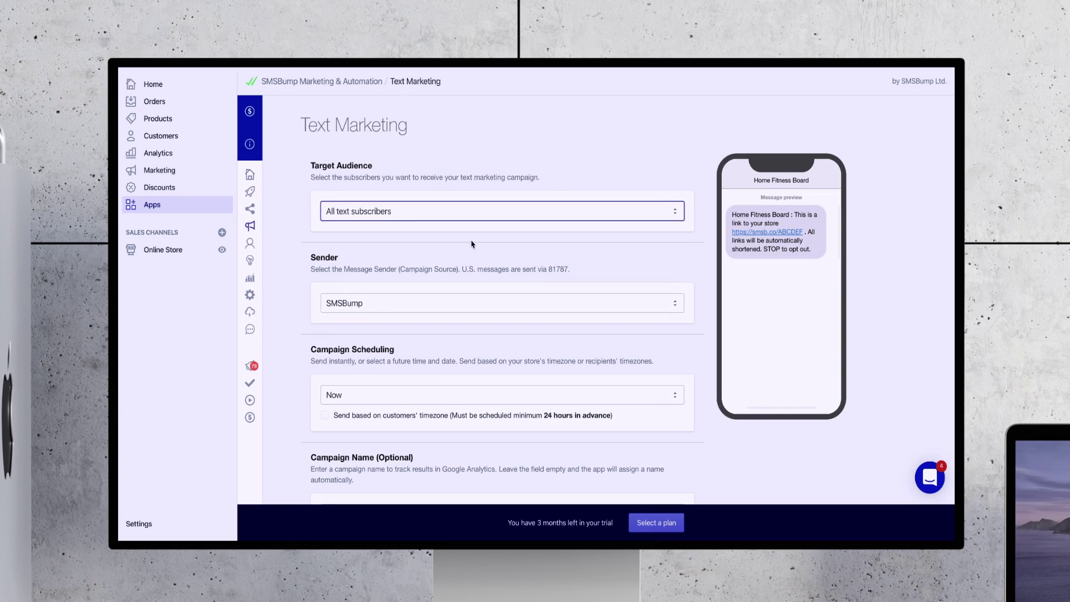
# - Review the Text Marketing campaign options for target audience, sender, scheduling and campaign name
pyautogui.moveTo(255, 227)
pyautogui.scroll(-1, 397, 260)
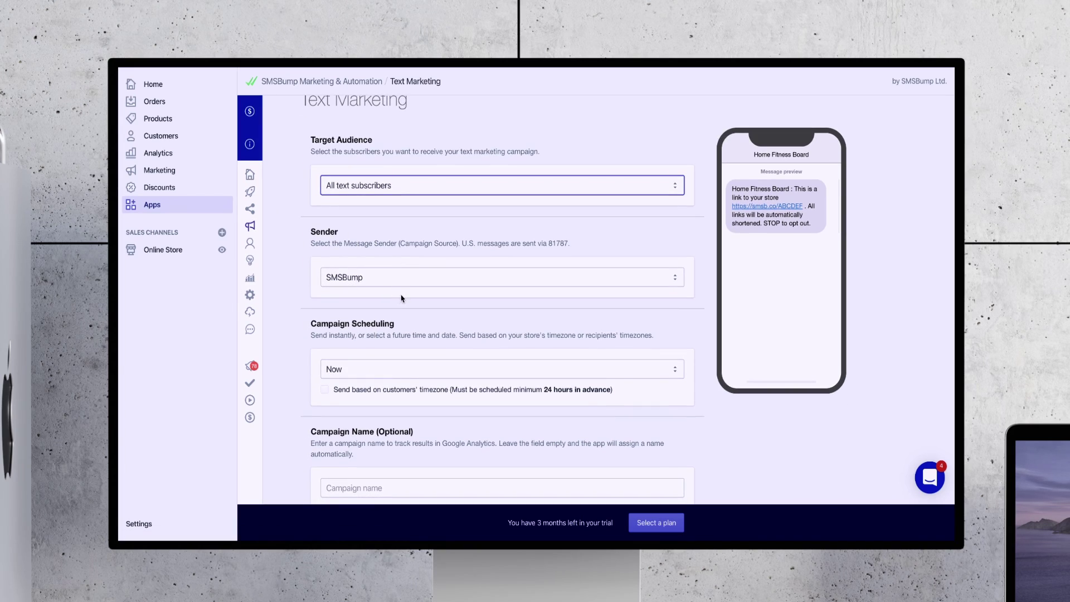
pyautogui.scroll(1, 403, 296)
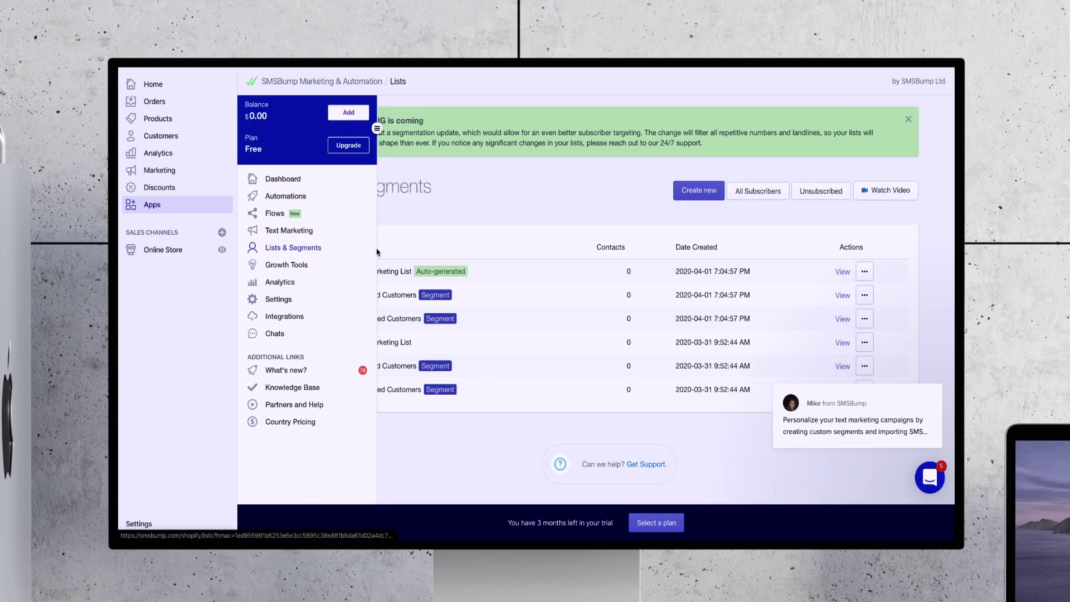
# - Open Growth Tools from the Lists & Segments page and view the analytics dashboard
pyautogui.moveTo(267, 250)
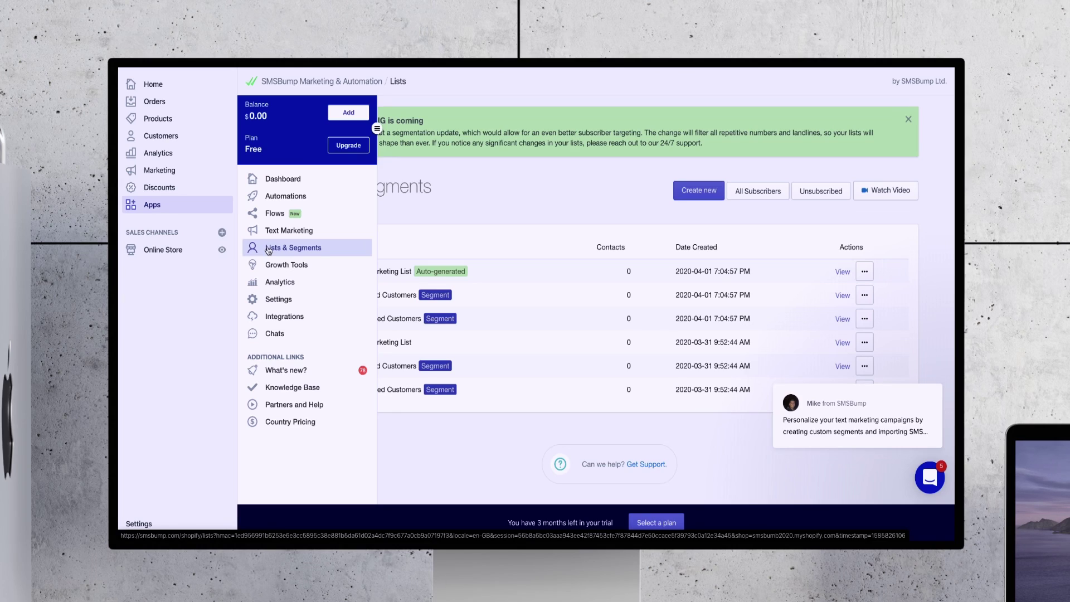
pyautogui.click(269, 265)
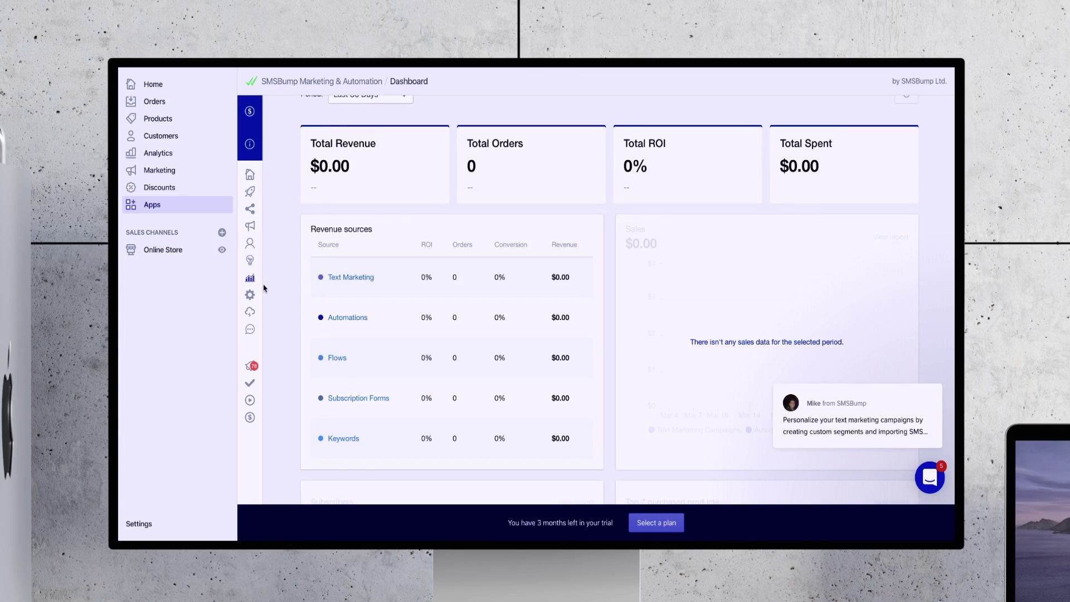
pyautogui.moveTo(277, 289)
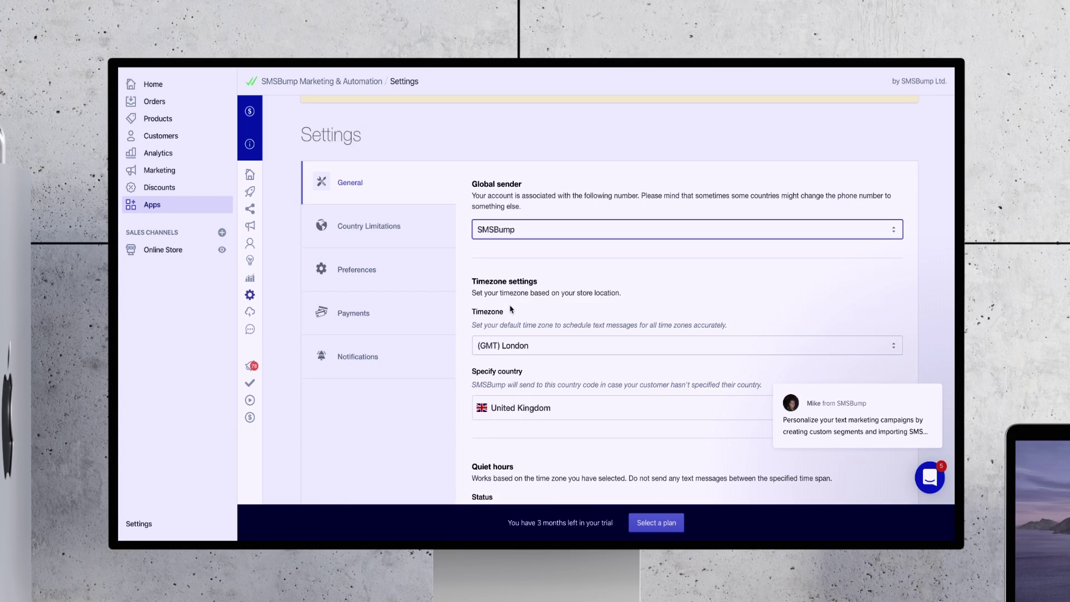
# - Review the general SMSBump settings for global sender, timezone, country and quiet hours
pyautogui.moveTo(251, 301)
pyautogui.scroll(-3, 535, 215)
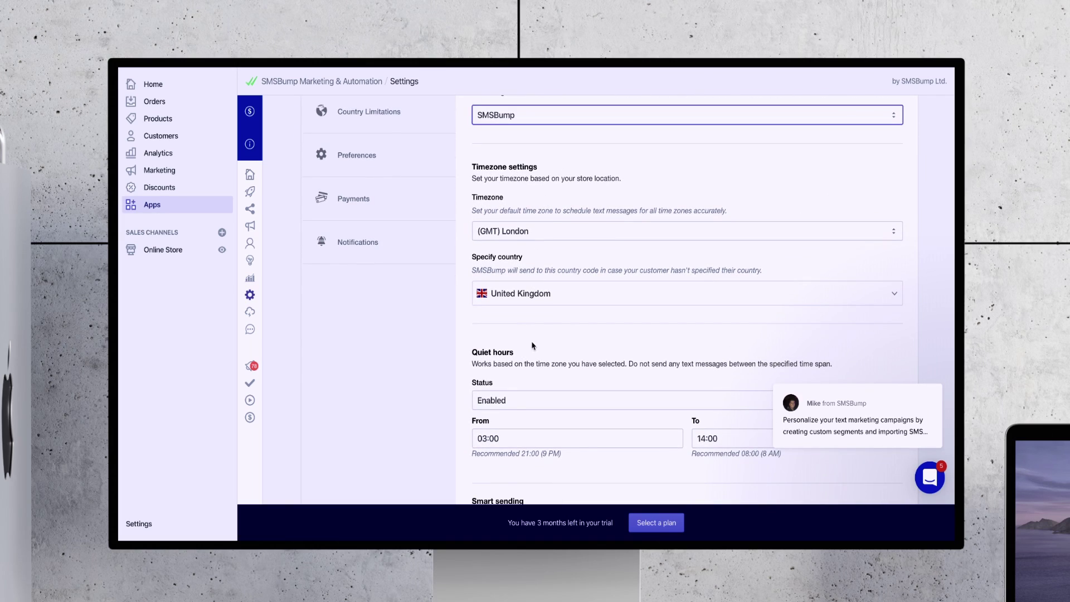
pyautogui.scroll(-1, 540, 335)
pyautogui.scroll(3, 541, 315)
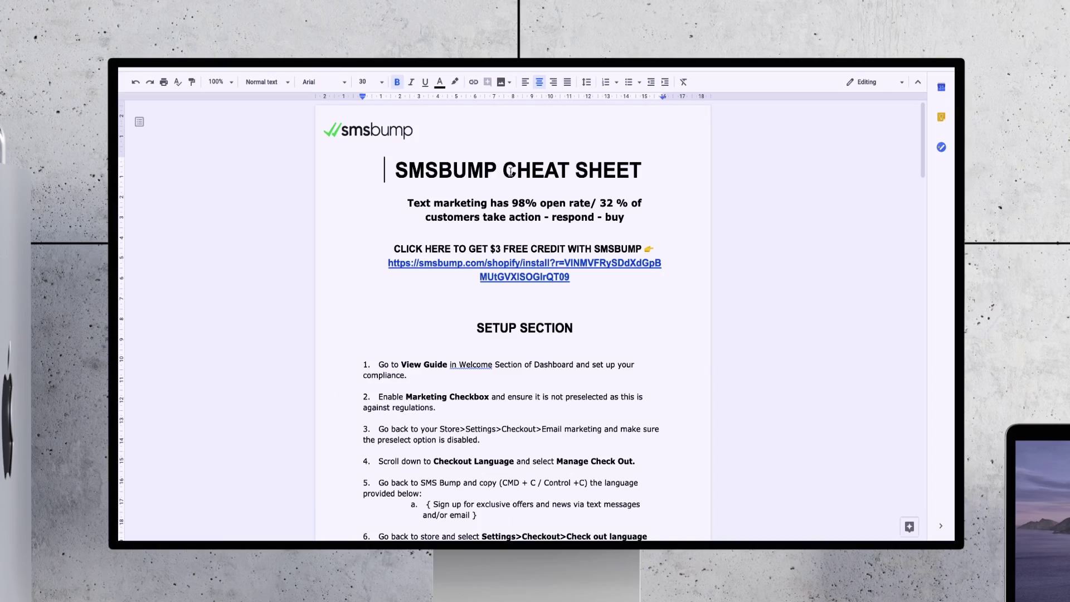
# - Look through the numbered instructions in the setup section of the SMSBump cheat sheet
pyautogui.scroll(-10, 534, 219)
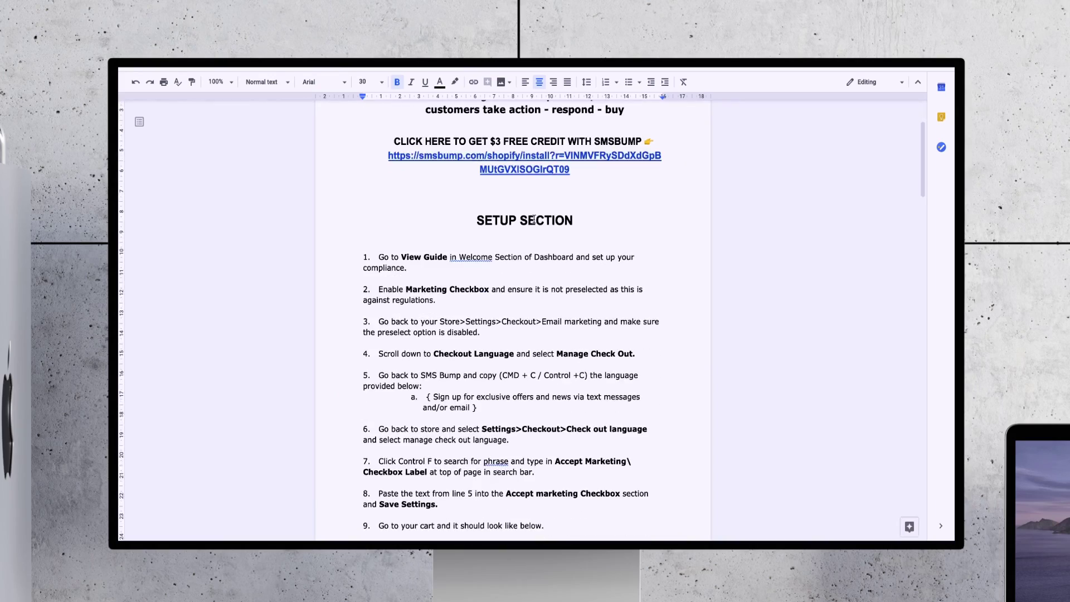
pyautogui.scroll(-9, 534, 219)
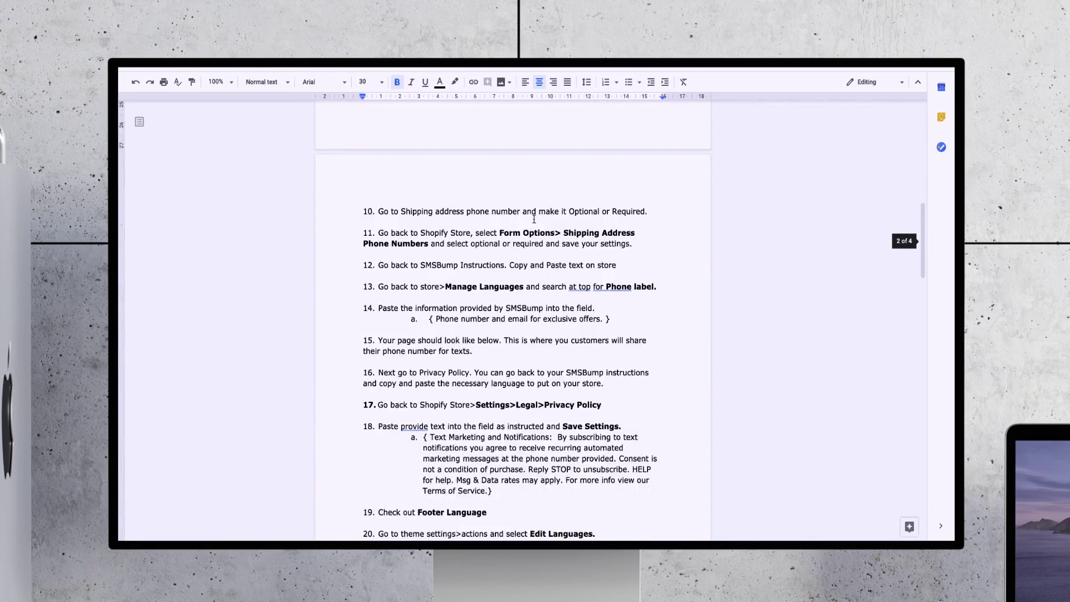
pyautogui.scroll(20, 534, 219)
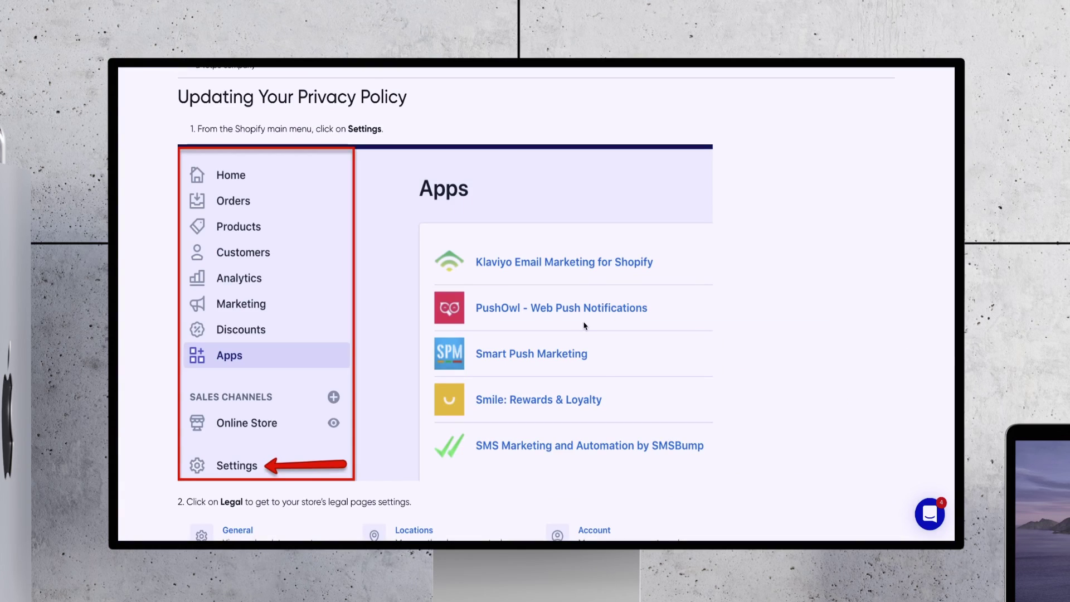
# - Read the guide's section on updating the privacy policy, including the text marketing terms supplied for copying
pyautogui.scroll(-1, 605, 379)
pyautogui.scroll(-8, 604, 379)
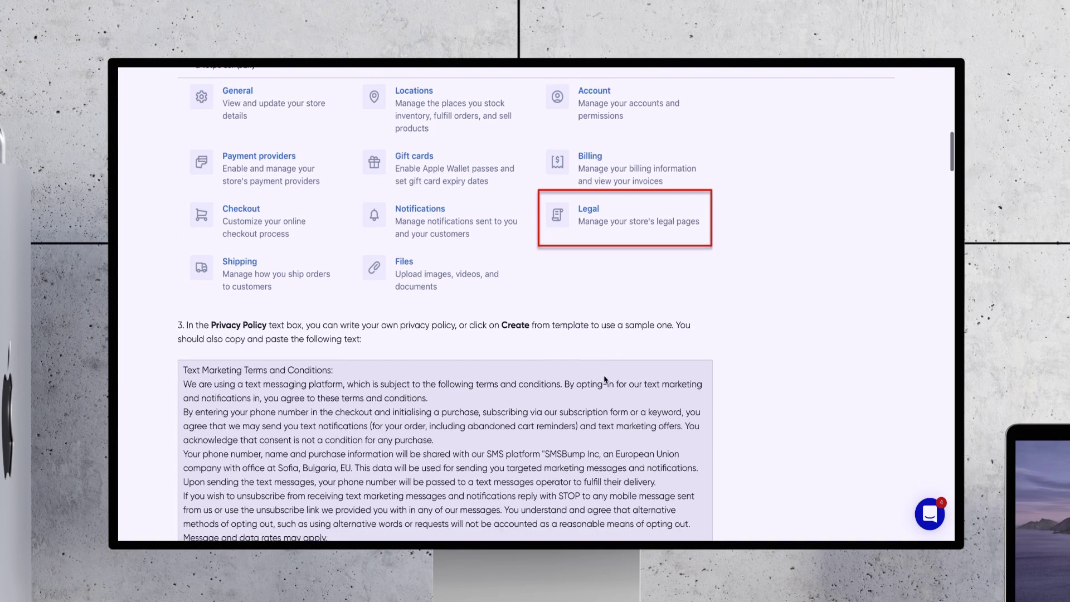
pyautogui.scroll(-1, 604, 376)
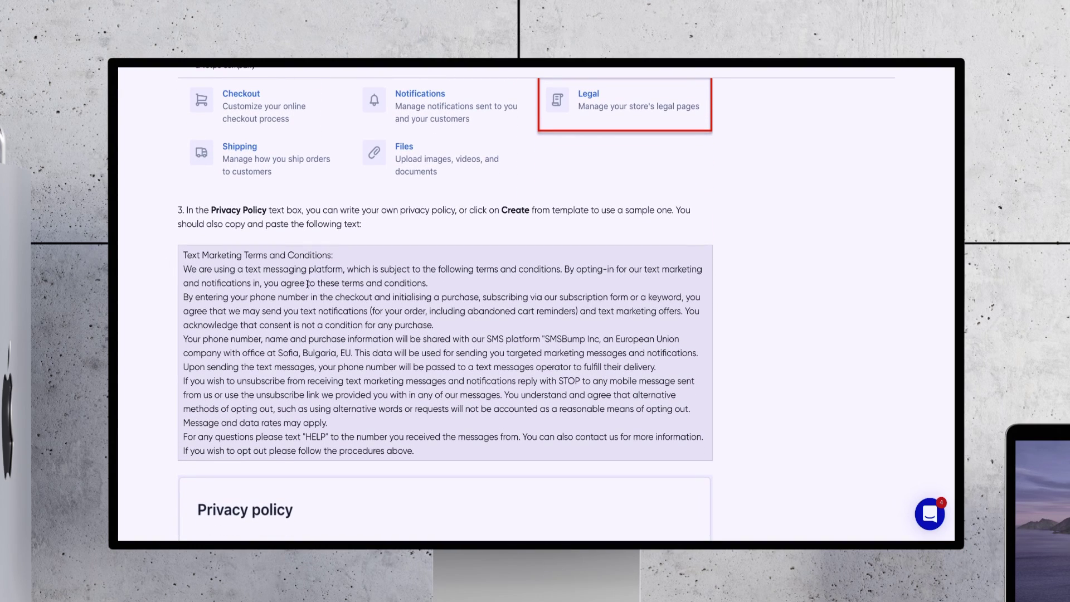
pyautogui.scroll(3, 356, 379)
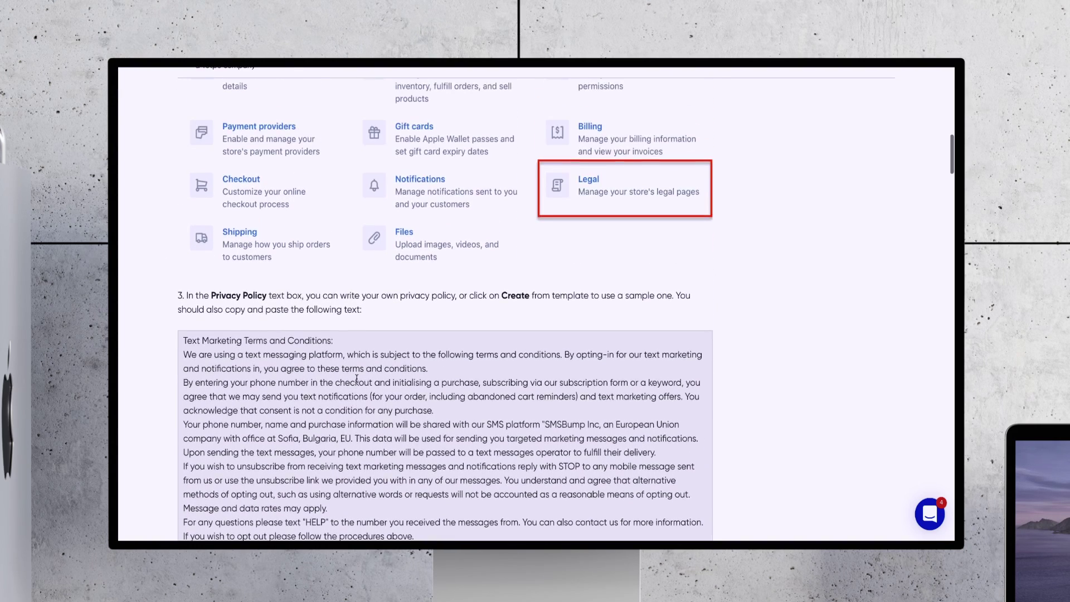
pyautogui.scroll(-2, 357, 379)
pyautogui.scroll(8, 357, 380)
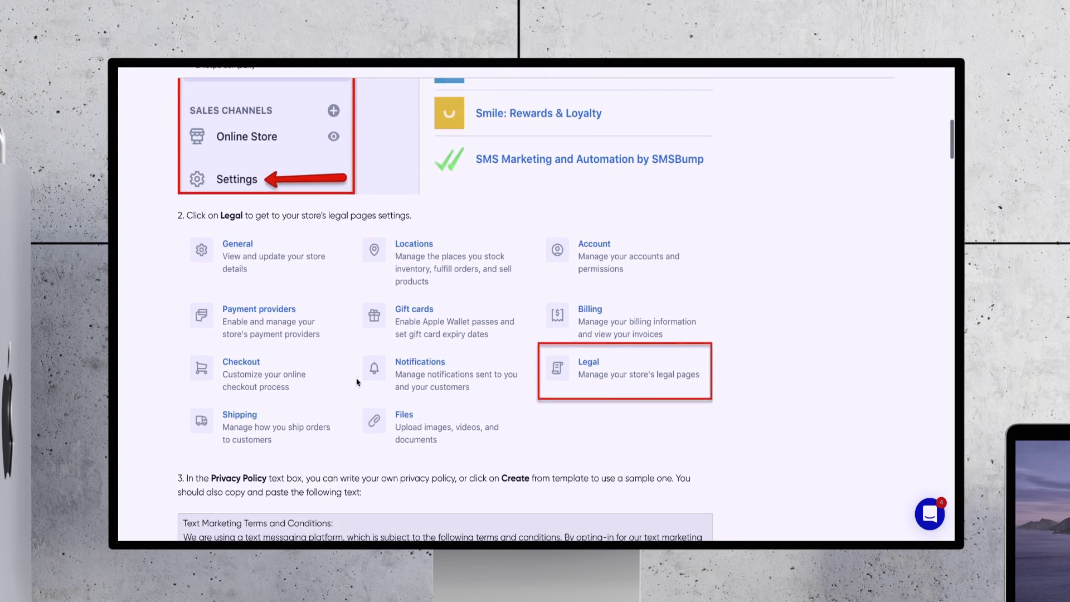
pyautogui.scroll(2, 357, 382)
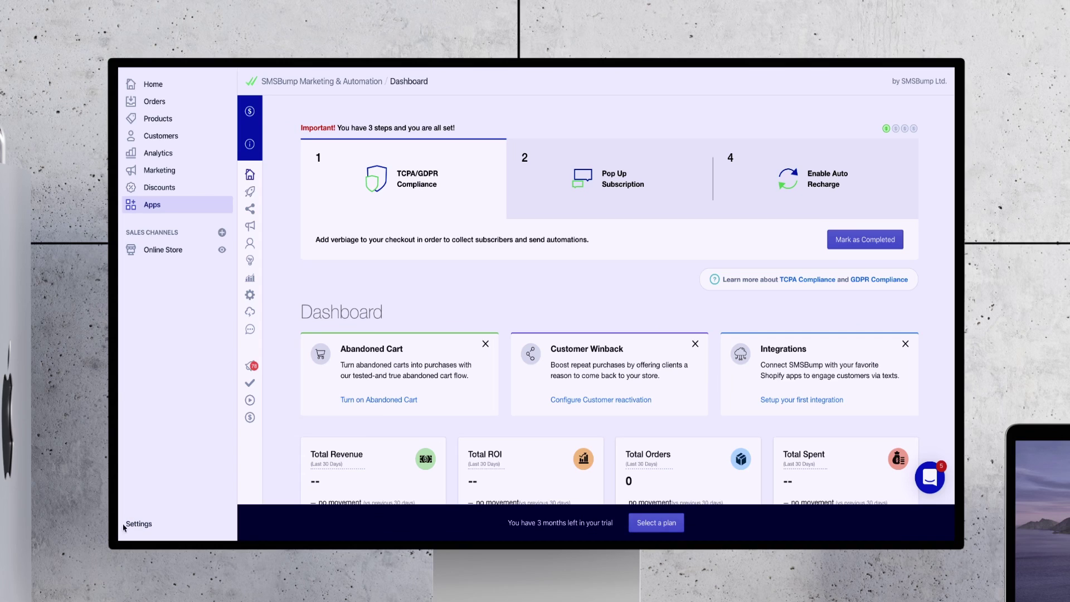
# - Open the Shopify store's legal settings and place the cursor on a blank line at the end of the privacy policy
pyautogui.click(125, 524)
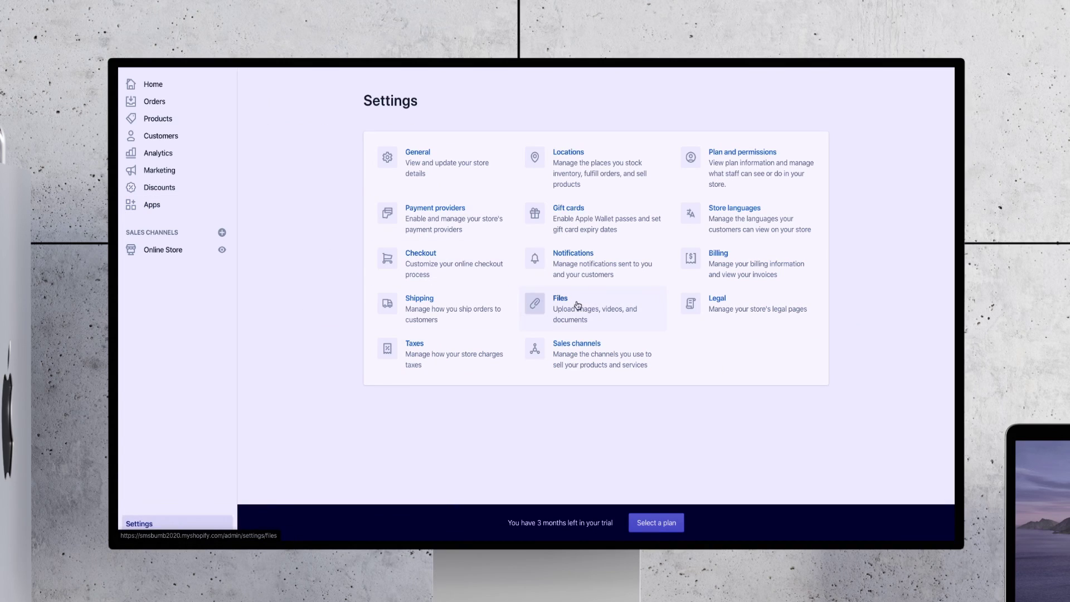
pyautogui.click(758, 303)
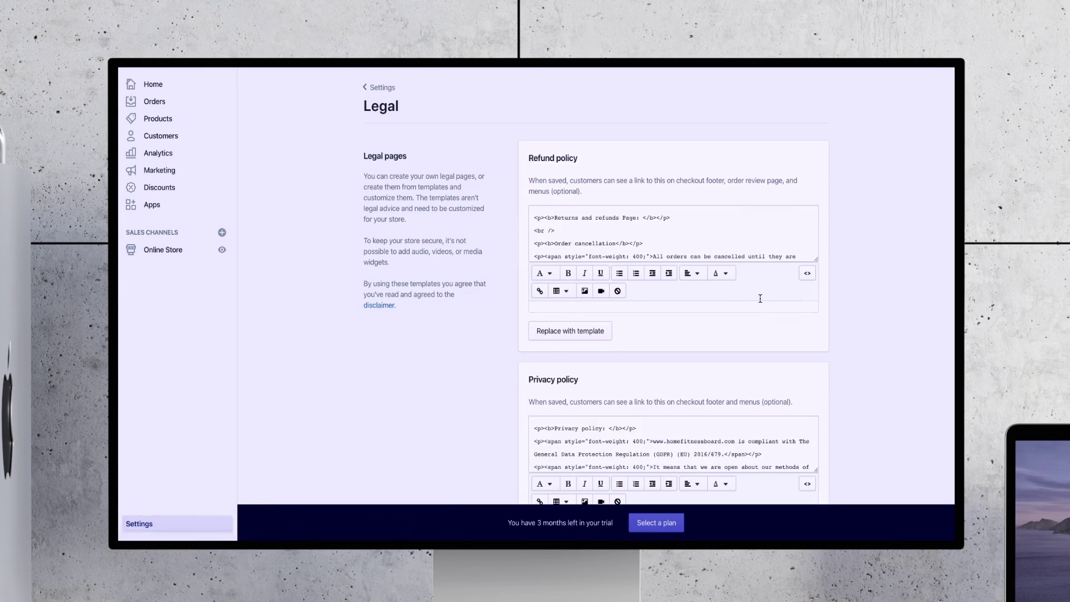
pyautogui.scroll(-7, 667, 333)
pyautogui.scroll(-2, 668, 334)
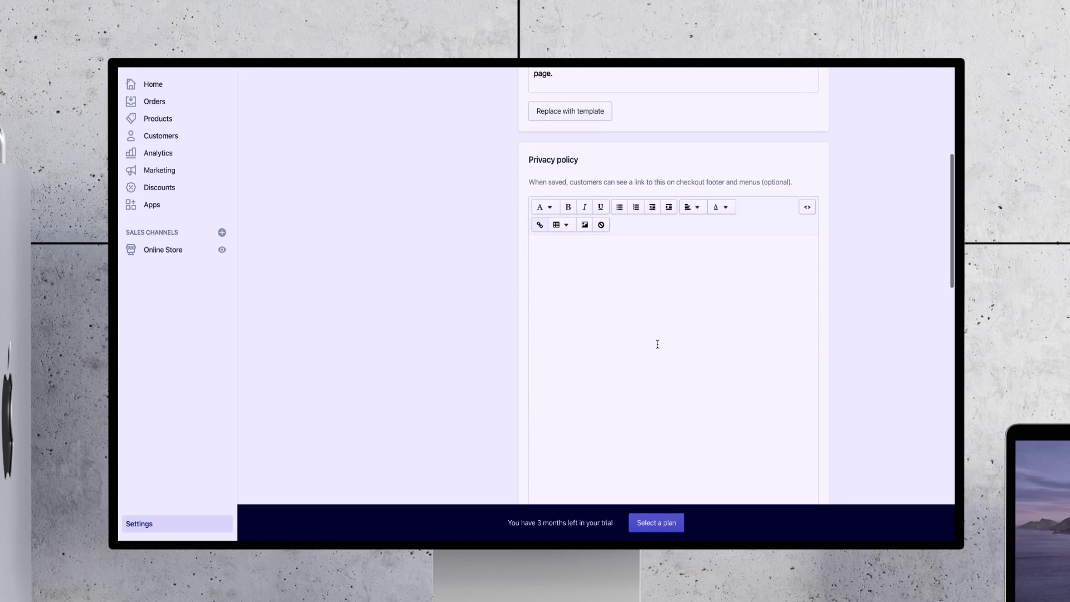
pyautogui.click(641, 289)
pyautogui.hotkey('ctrl', 'v')
pyautogui.scroll(-5, 640, 287)
pyautogui.scroll(-6, 640, 287)
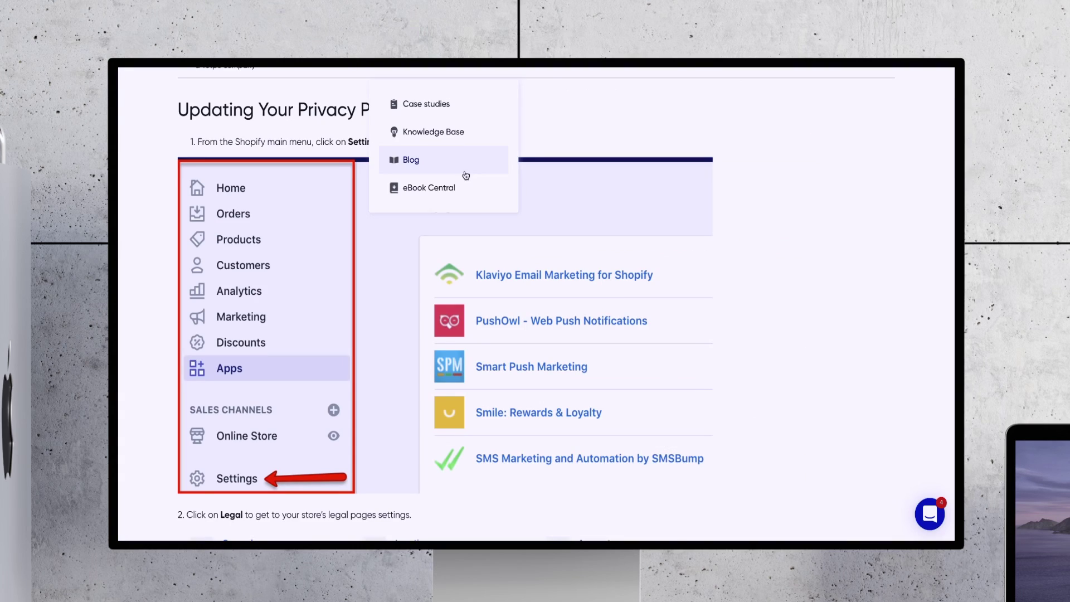
# - Copy the full Text Marketing Terms and Conditions from the guide and paste them at the end of the store's privacy policy
pyautogui.scroll(-6, 473, 347)
pyautogui.scroll(-5, 473, 348)
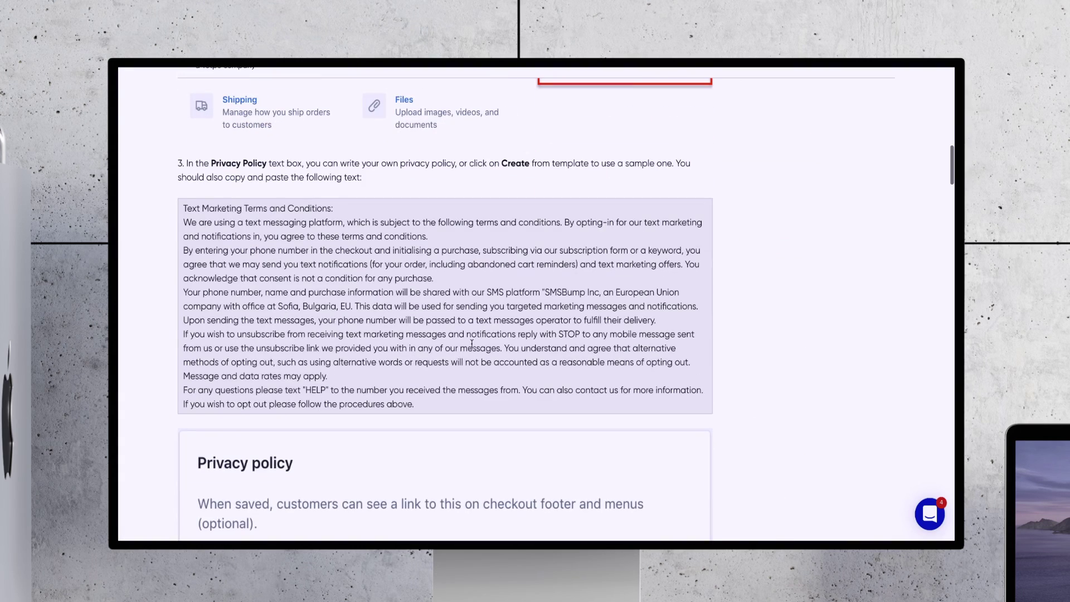
pyautogui.moveTo(420, 410); pyautogui.dragTo(175, 216)
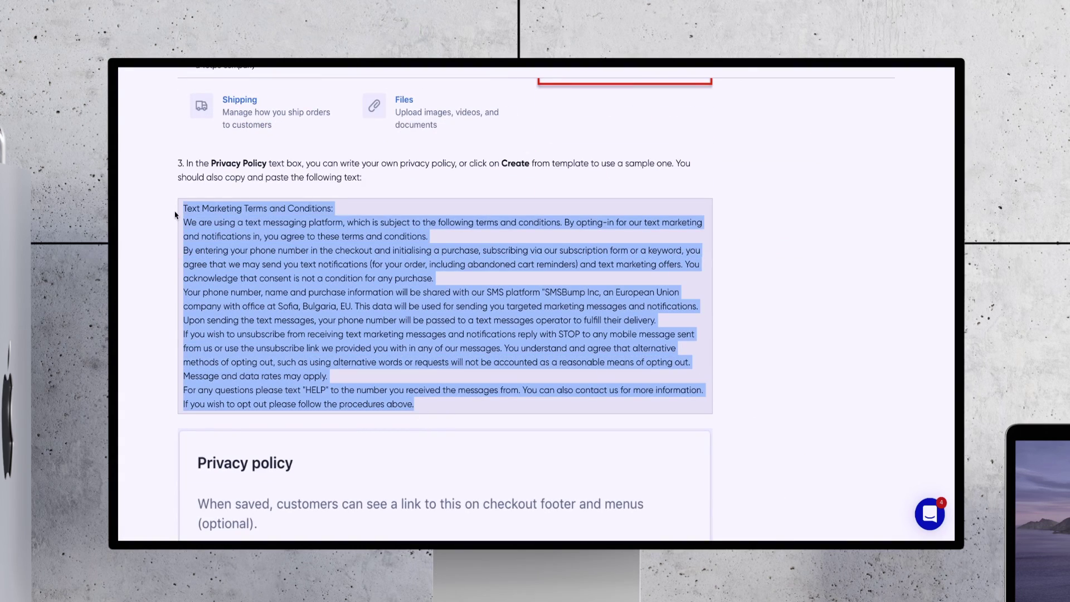
pyautogui.scroll(1, 472, 301)
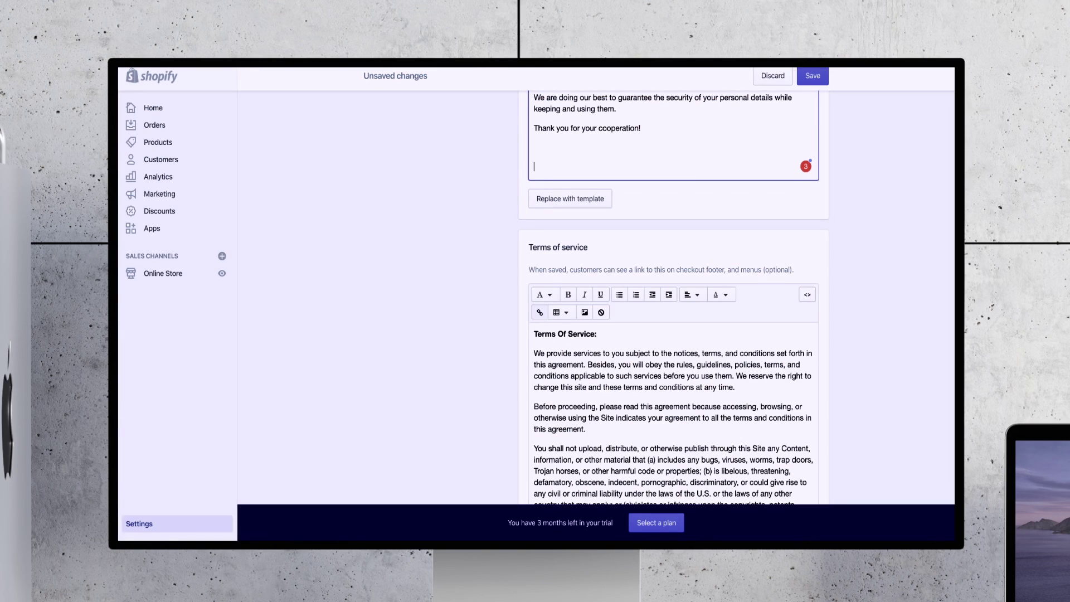
pyautogui.scroll(-1, 573, 179)
pyautogui.hotkey('ctrl', 'v')
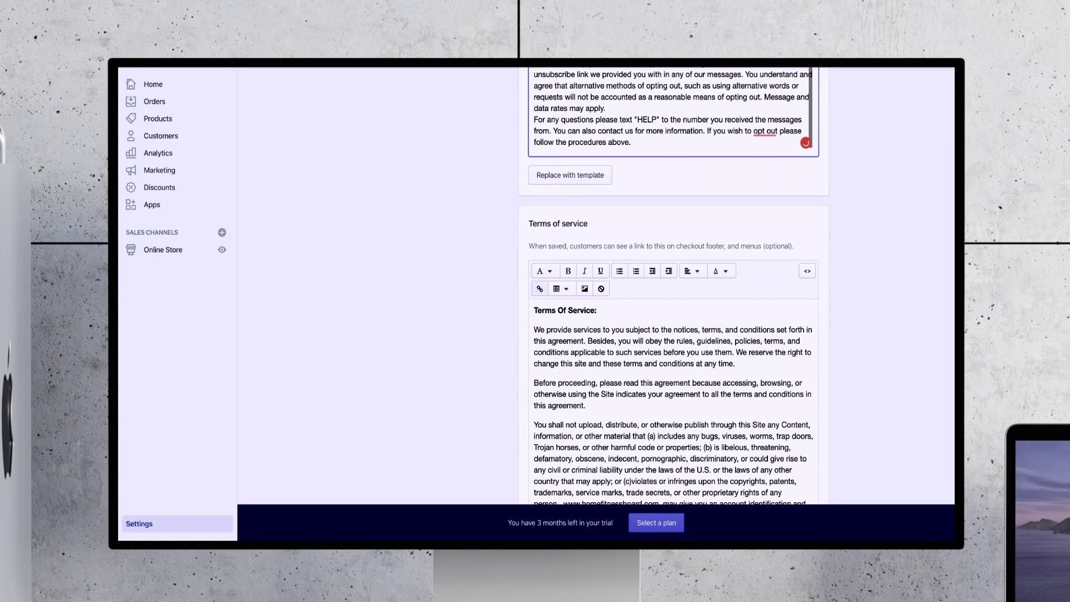
# - Set the shipping address phone number to Optional in the form options of the store's checkout settings
pyautogui.click(139, 523)
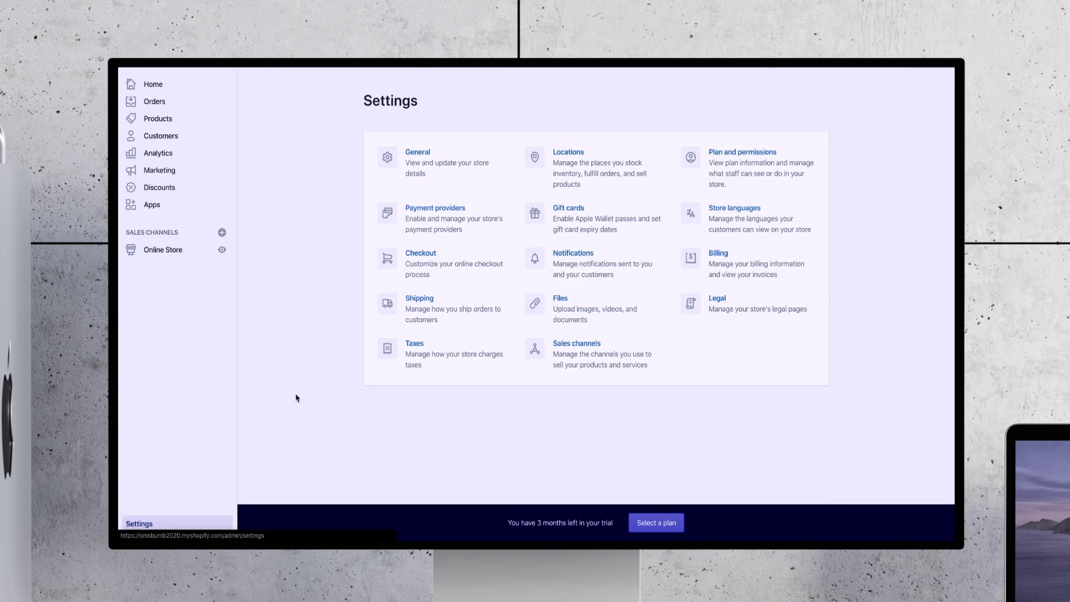
pyautogui.click(427, 273)
pyautogui.scroll(-8, 535, 357)
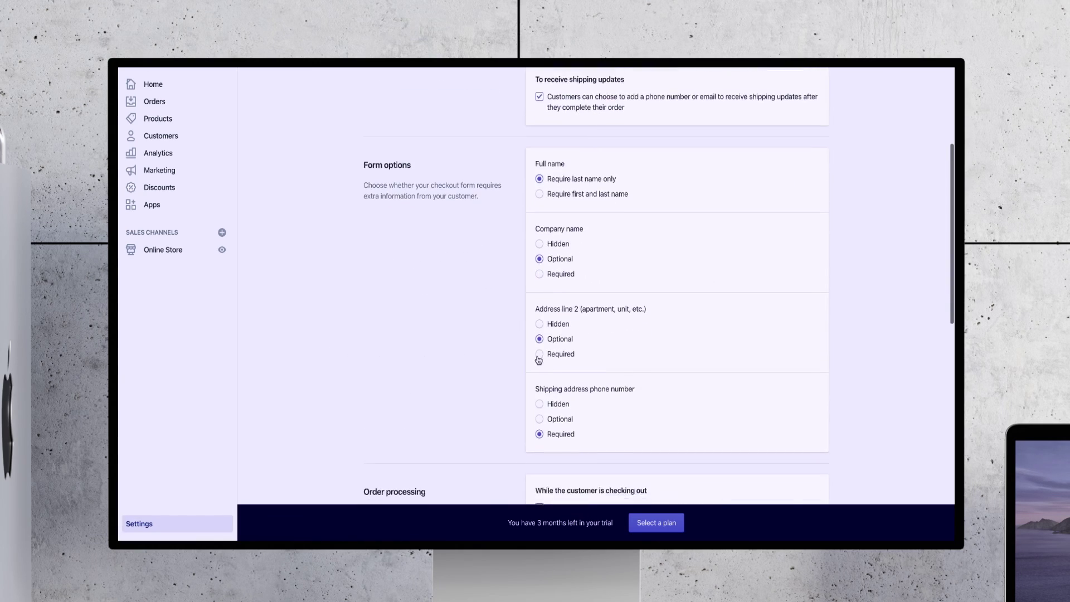
pyautogui.scroll(-1, 539, 359)
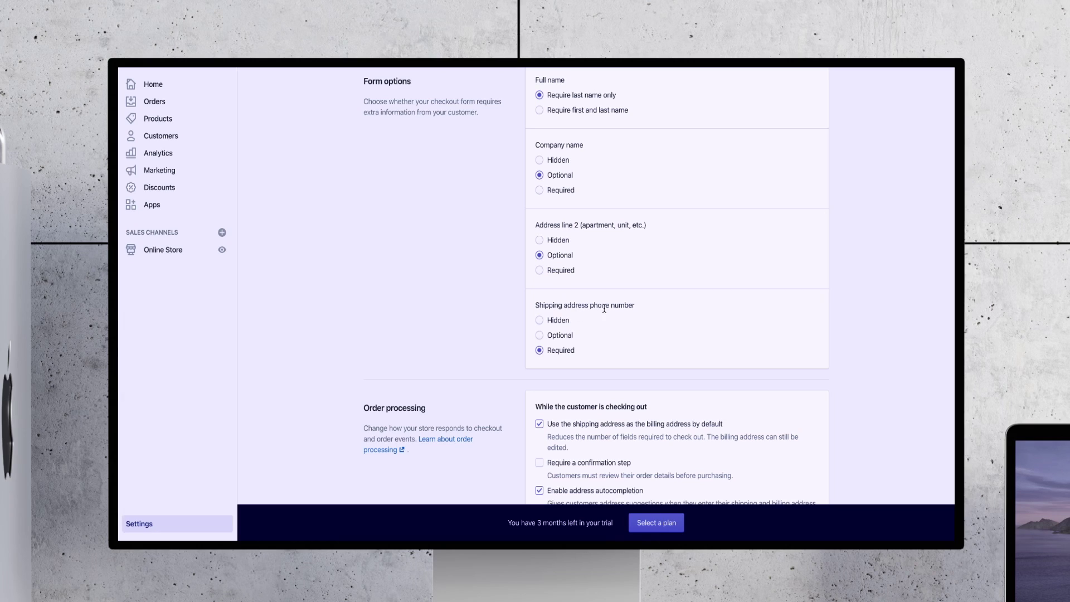
pyautogui.click(540, 335)
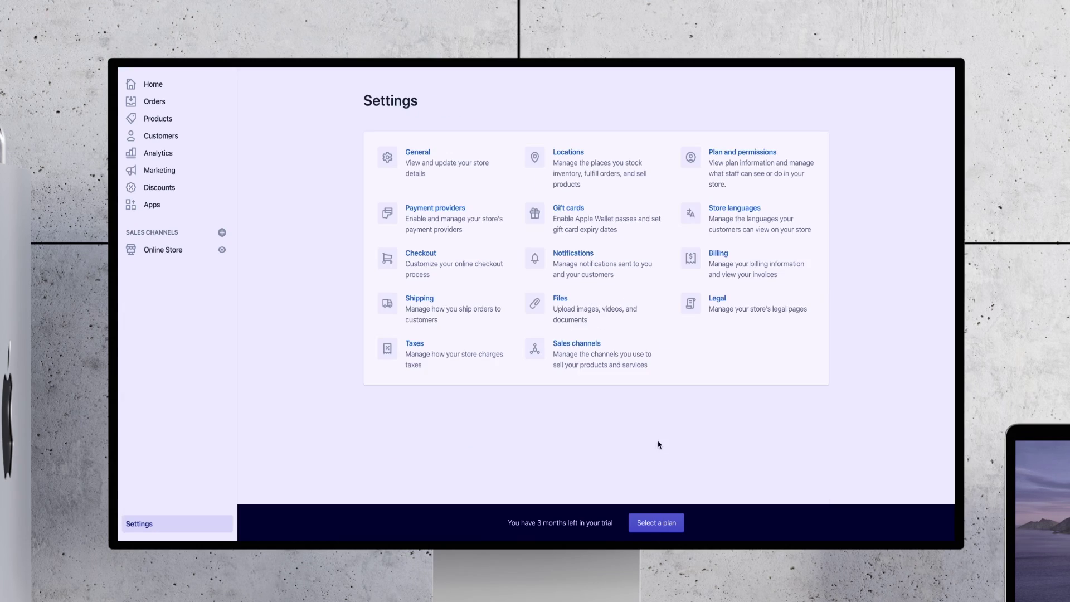
# - Open the checkout language management from the store's checkout settings
pyautogui.click(418, 266)
pyautogui.scroll(-10, 550, 357)
pyautogui.scroll(-3, 550, 357)
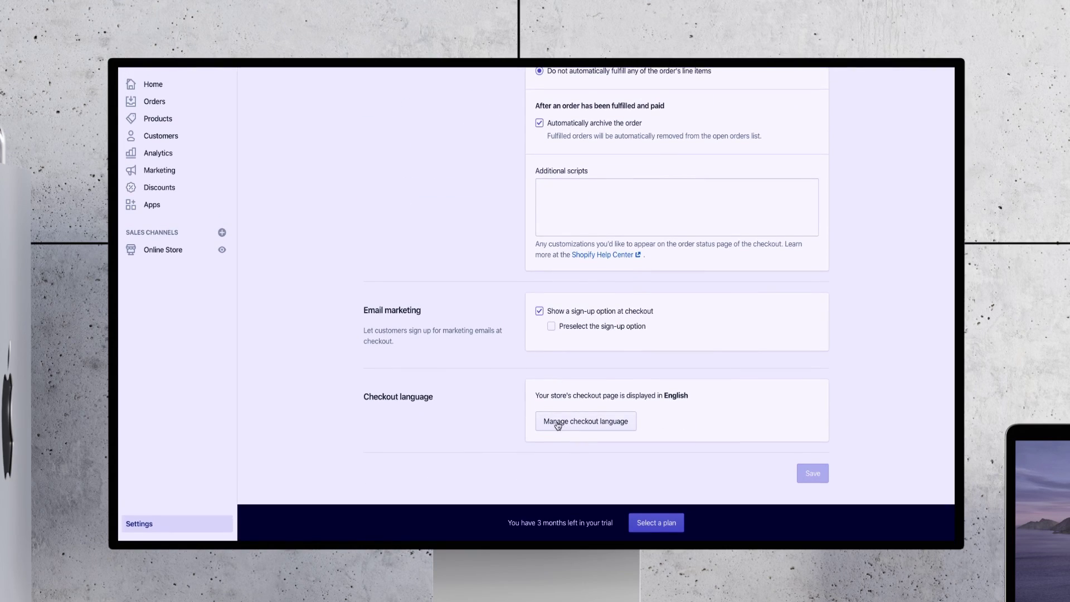
pyautogui.click(580, 425)
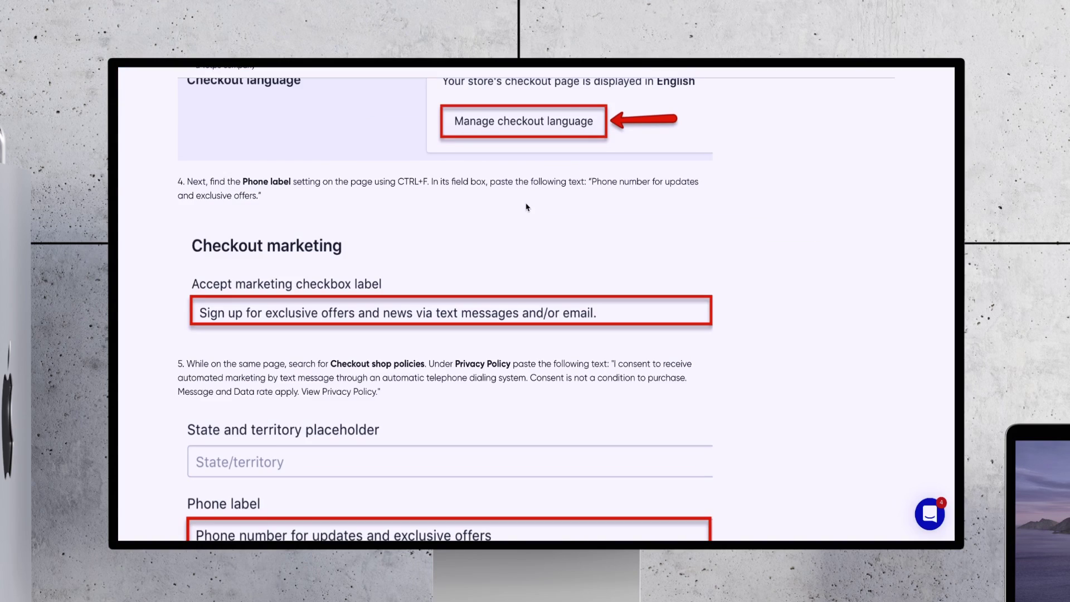
# - Set the checkout phone label to "Phone number for updates and exclusive offers", paste the guide's consent text as the Privacy policy label, and save
pyautogui.moveTo(593, 181); pyautogui.dragTo(650, 200)
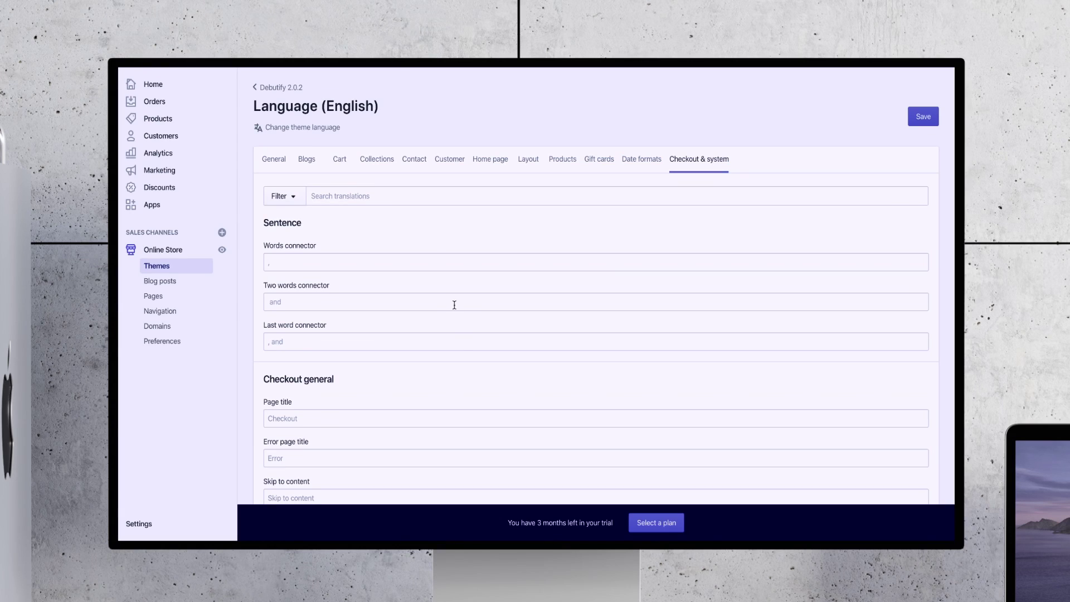
pyautogui.scroll(-3, 462, 386)
pyautogui.scroll(-10, 462, 386)
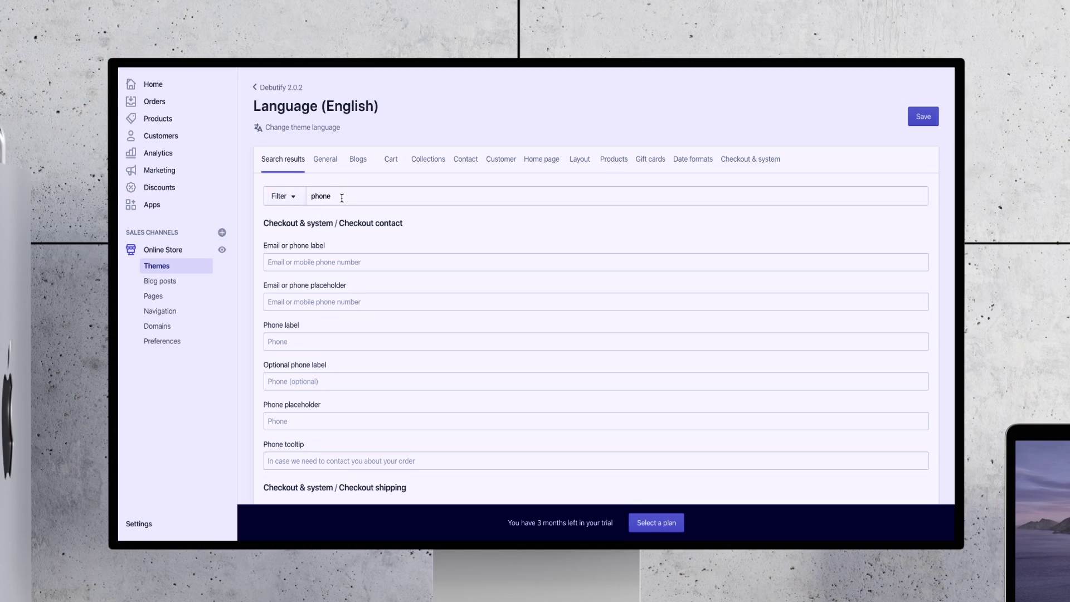
pyautogui.click(291, 341)
pyautogui.write('Phone number for updates and exclusive offers?')
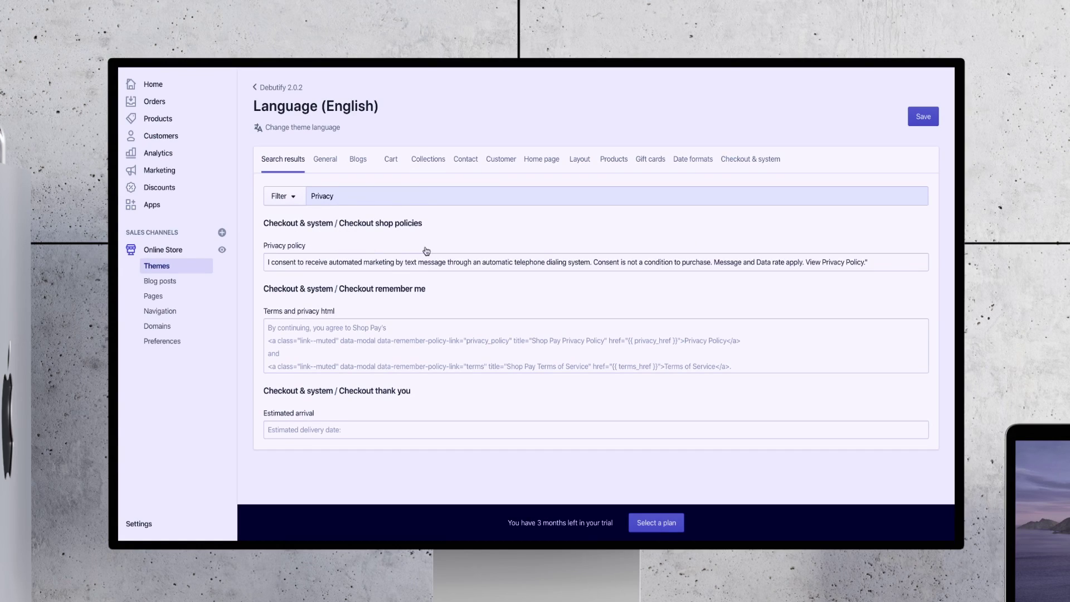
pyautogui.click(925, 118)
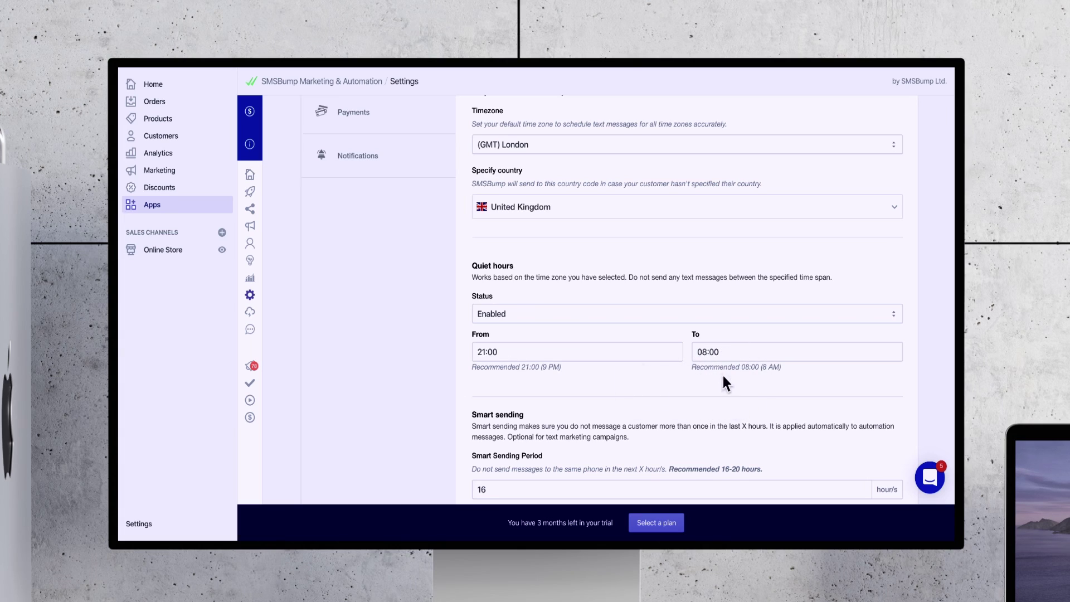
# - Review the quiet hours and smart sending options in the SMSBump settings and save them
pyautogui.scroll(-3, 723, 381)
pyautogui.click(908, 412)
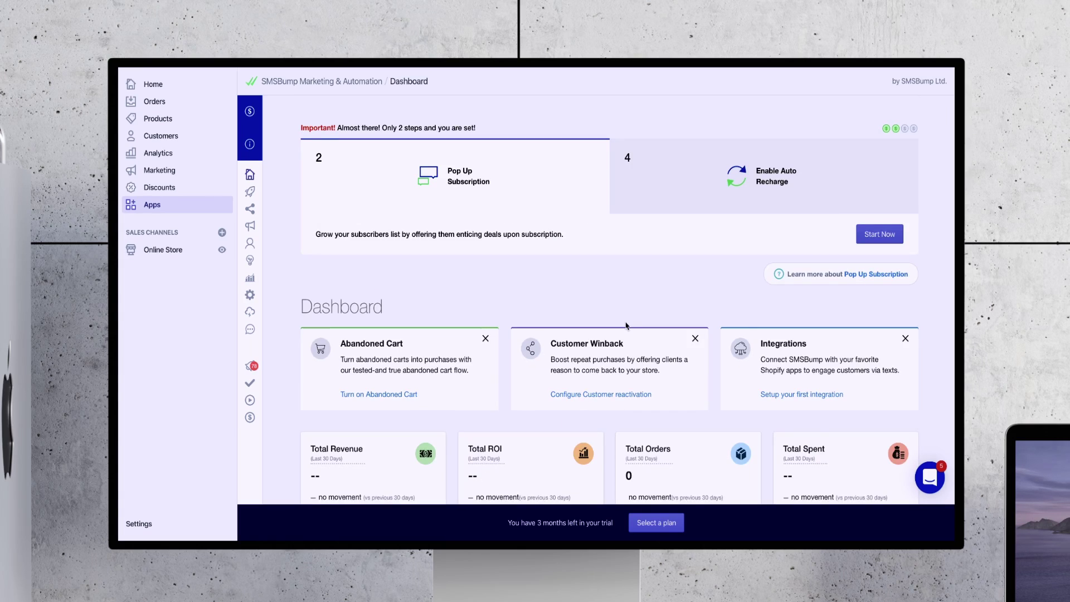
# - Open the "Abandoned cart [Customer] after 1 hour" automation in SMSBump for editing
pyautogui.click(266, 199)
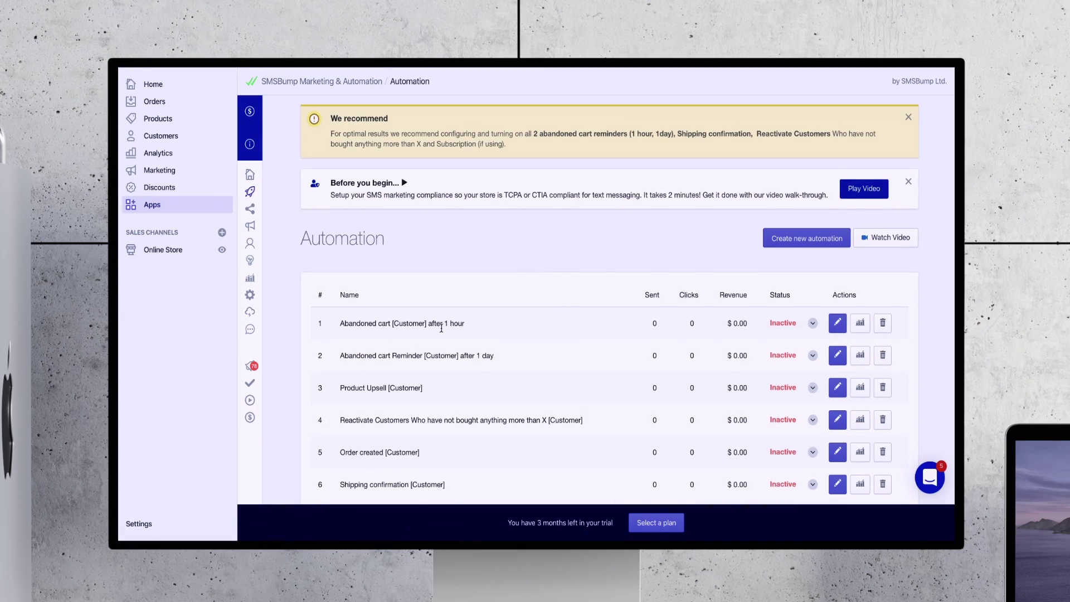
pyautogui.scroll(-1, 598, 329)
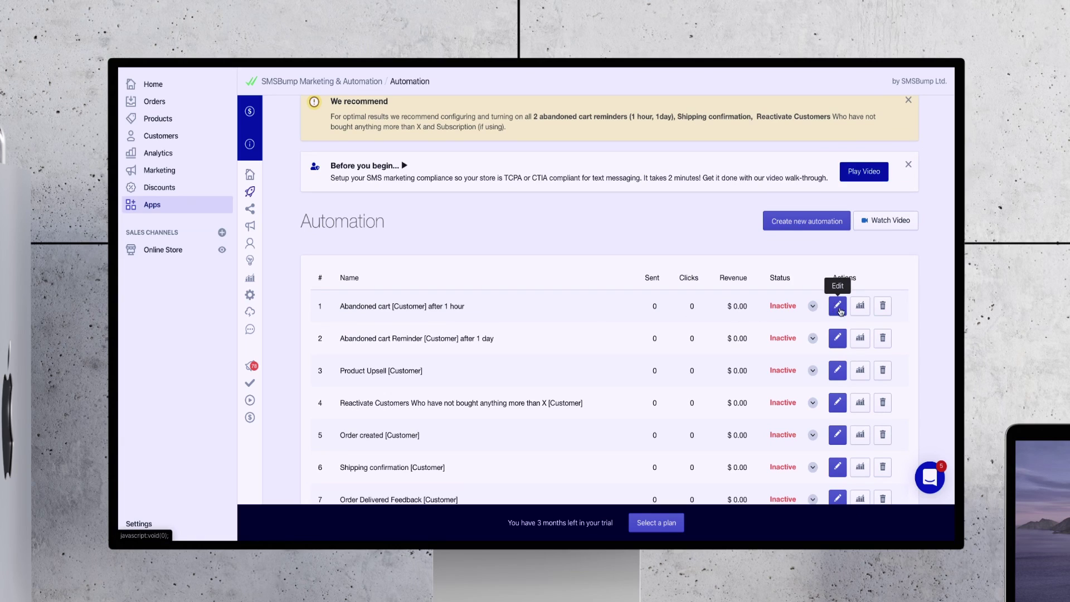
pyautogui.click(839, 306)
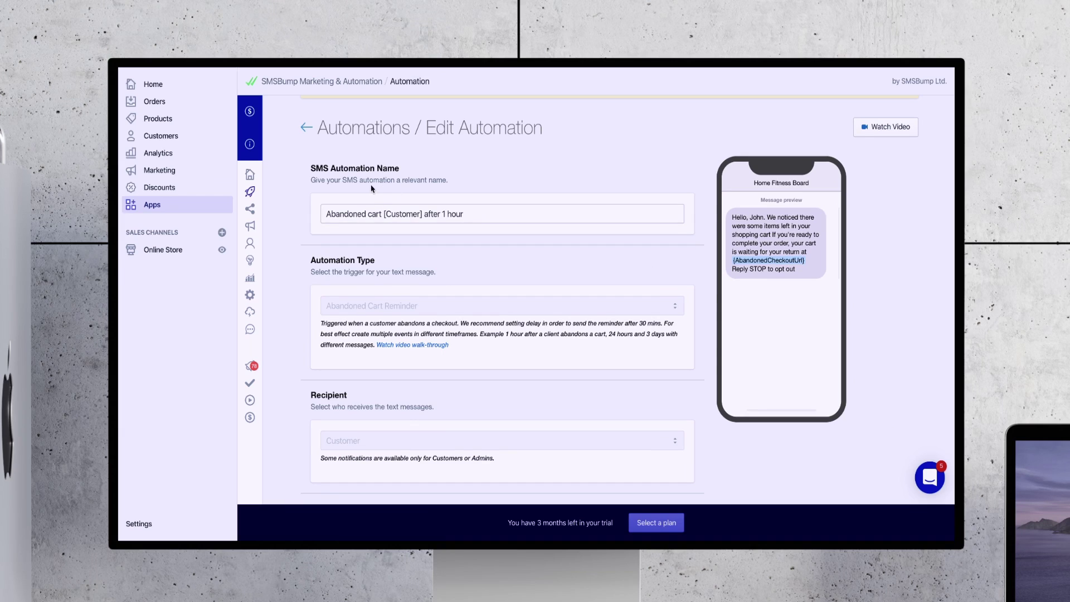
# - Check the automation's name against the abandoned cart sequence in the Automations Setup document, and review its delay and message timing options
pyautogui.moveTo(326, 215); pyautogui.dragTo(556, 215)
pyautogui.click(490, 216)
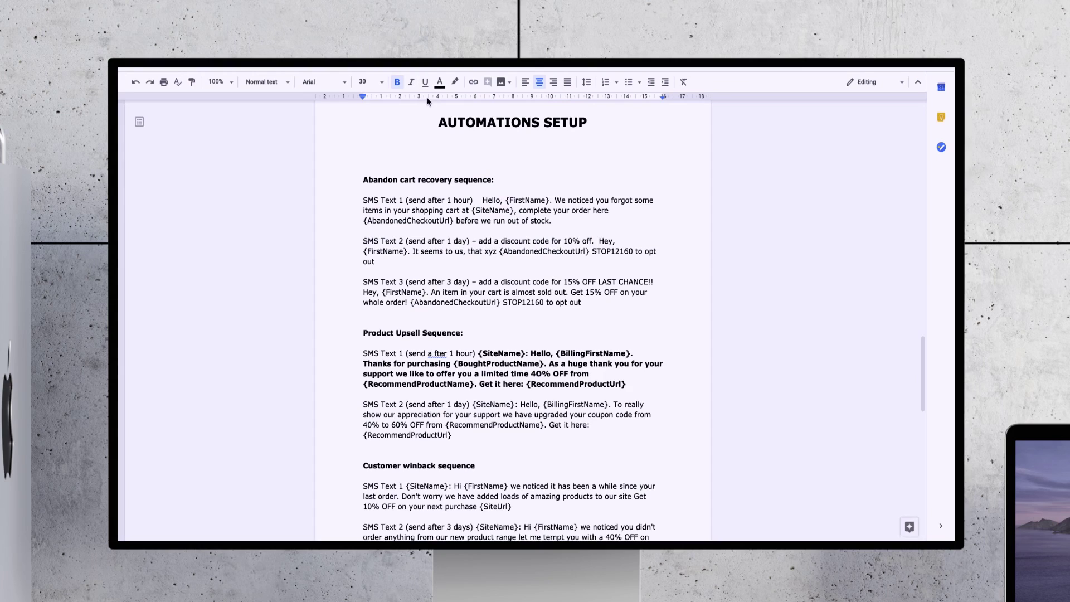
pyautogui.scroll(-1, 453, 188)
pyautogui.scroll(1, 546, 178)
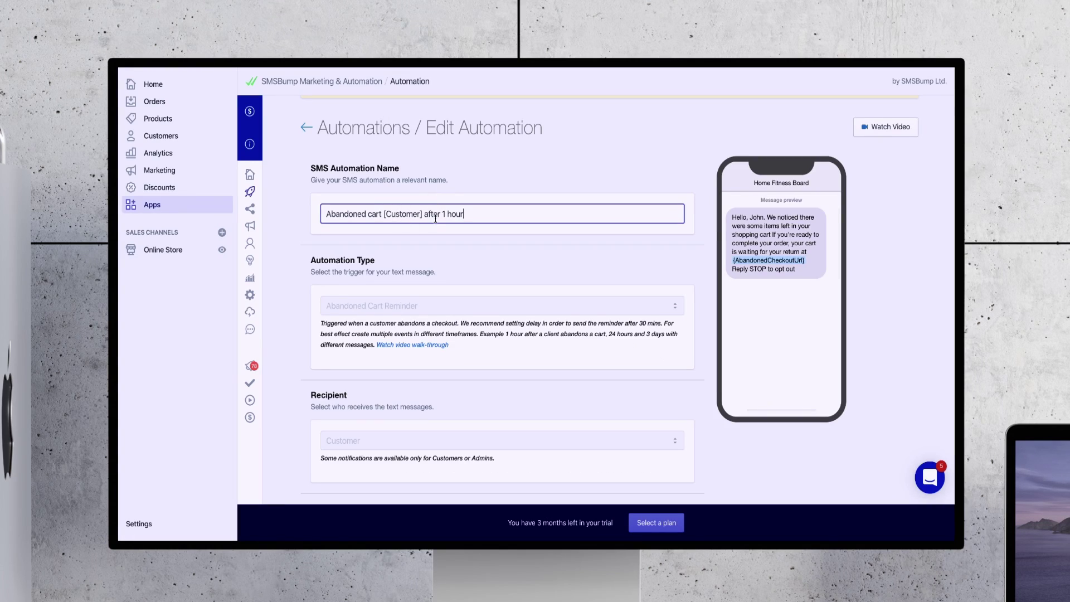
pyautogui.moveTo(464, 214); pyautogui.dragTo(325, 204)
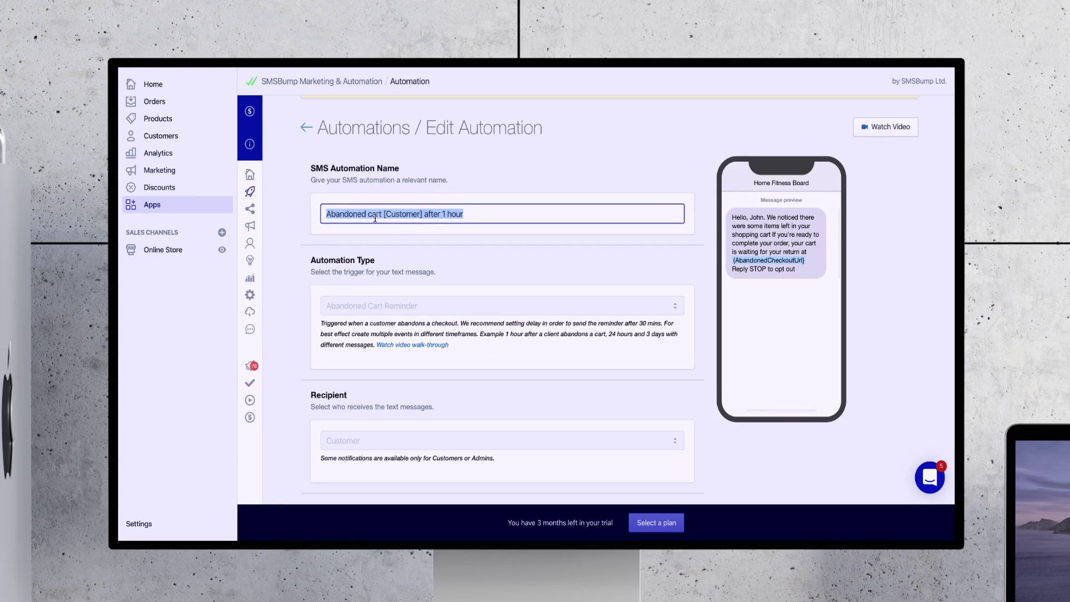
pyautogui.moveTo(466, 216); pyautogui.dragTo(327, 214)
pyautogui.click(328, 214)
pyautogui.moveTo(480, 217); pyautogui.dragTo(326, 213)
pyautogui.click(326, 213)
pyautogui.scroll(-6, 480, 265)
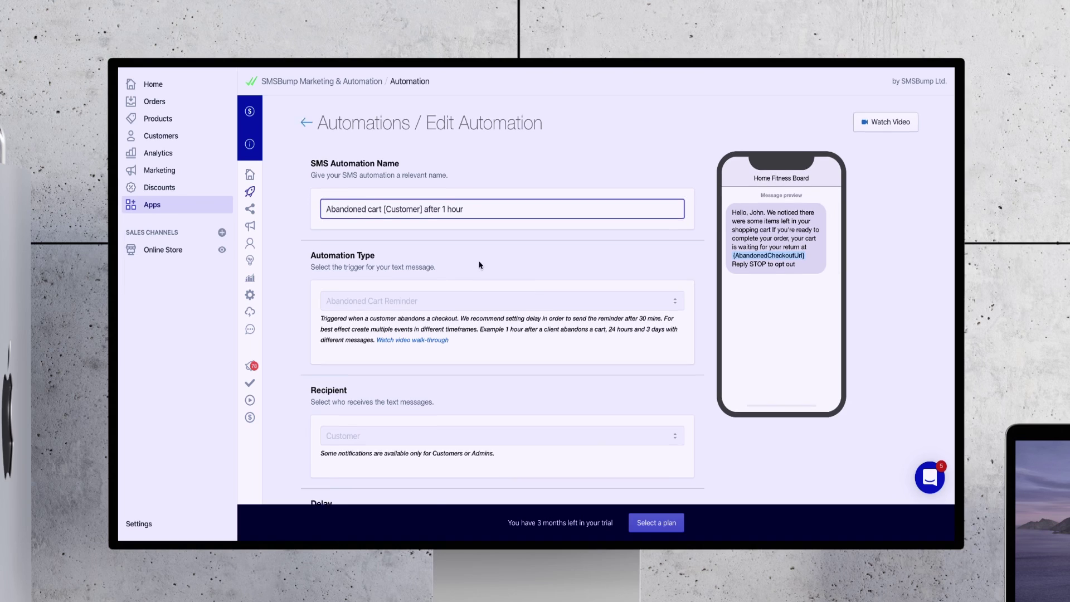
pyautogui.scroll(-1, 480, 265)
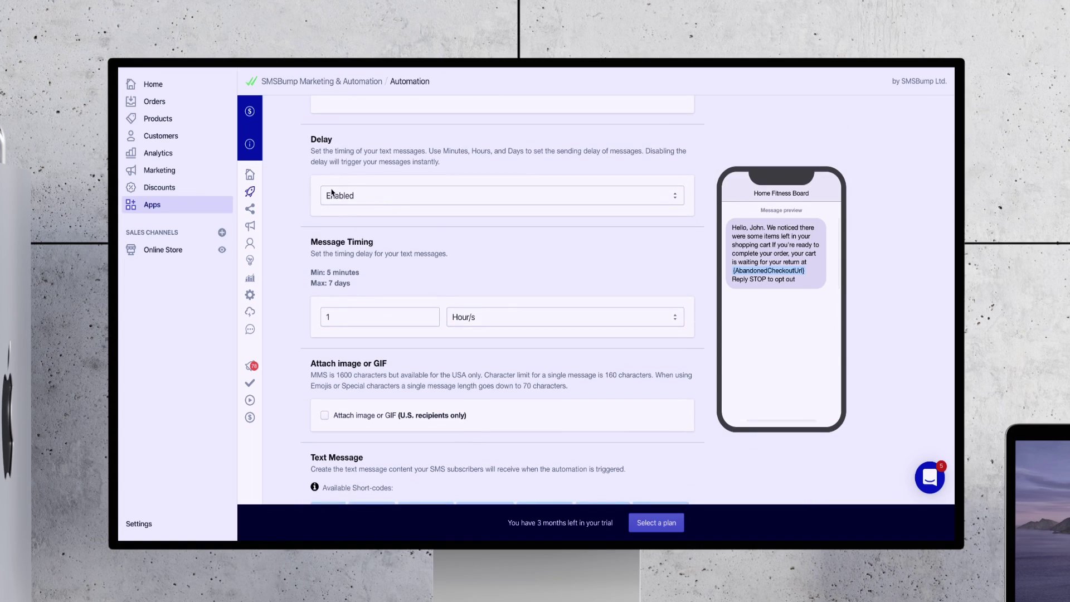
pyautogui.scroll(-1, 395, 212)
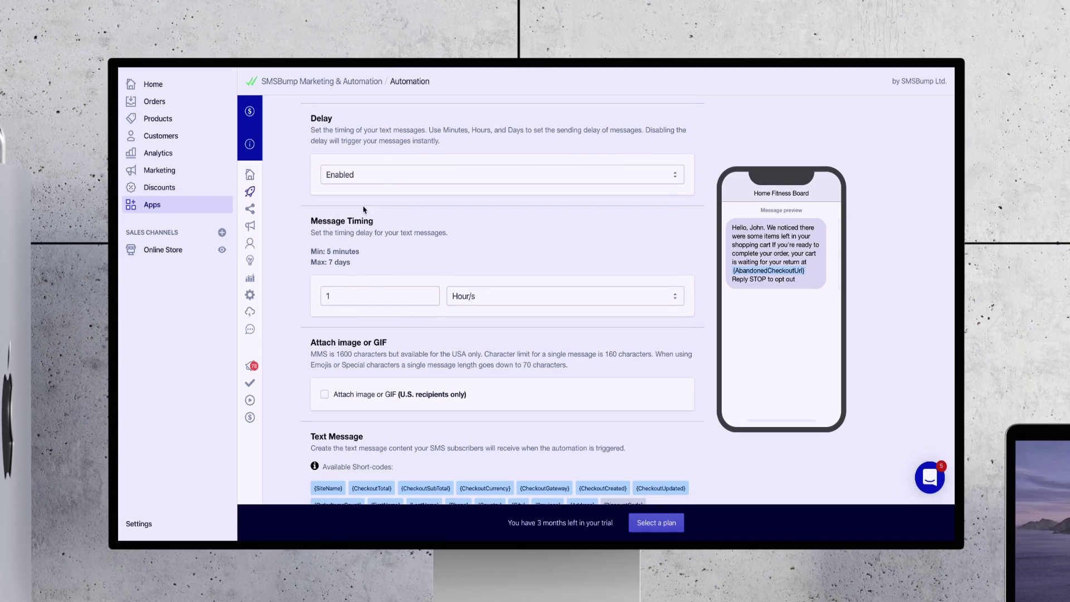
pyautogui.click(395, 177)
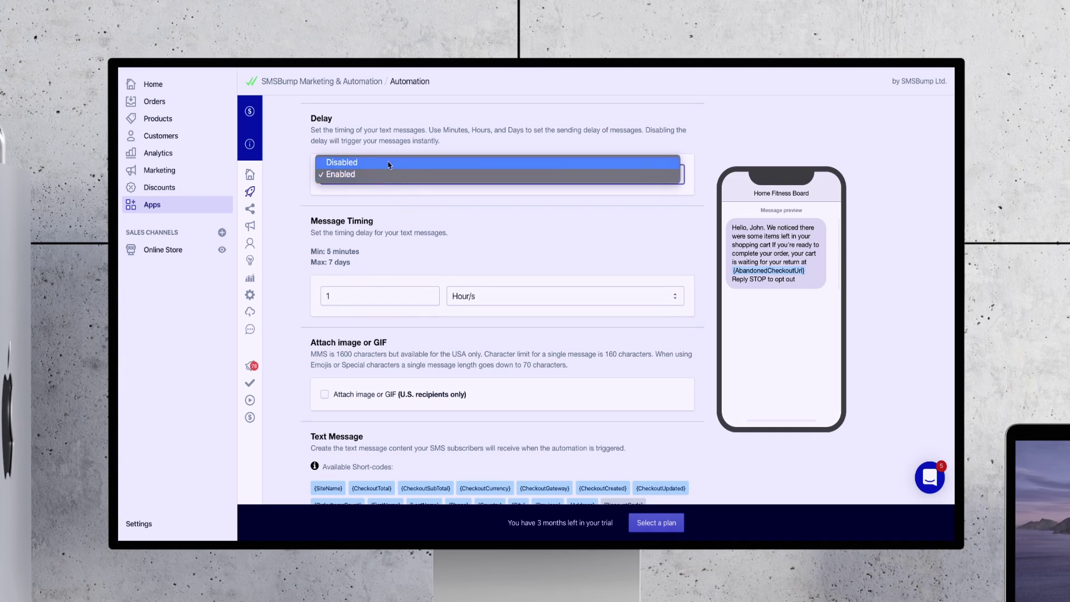
pyautogui.click(440, 245)
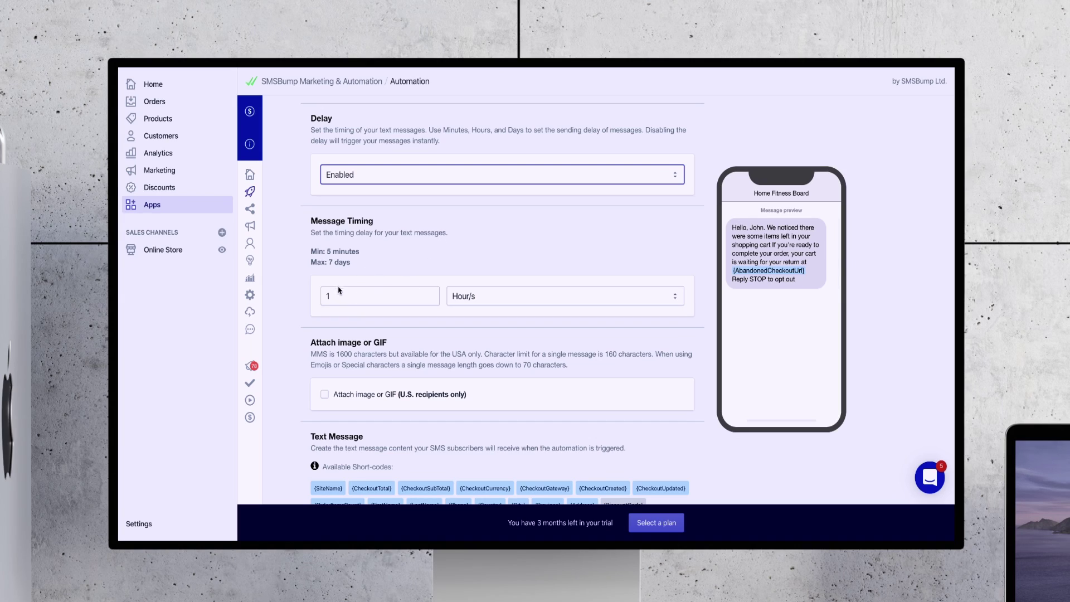
# - Replace the automation's text message with SMS Text 1 of the abandon cart recovery sequence from the setup document, and add STOP to opt out
pyautogui.scroll(-6, 489, 374)
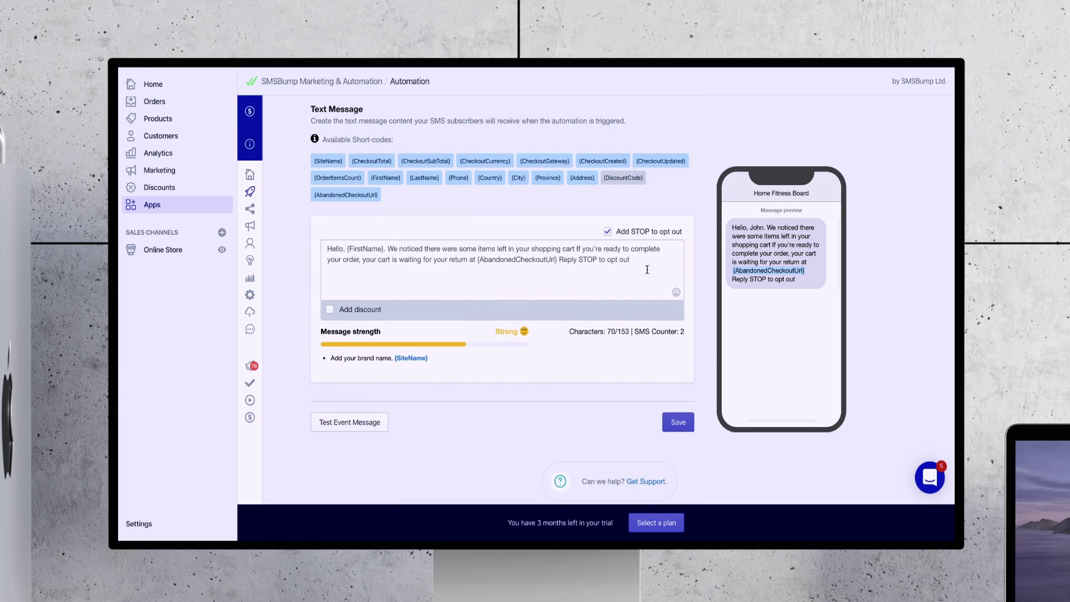
pyautogui.moveTo(636, 261); pyautogui.dragTo(328, 247)
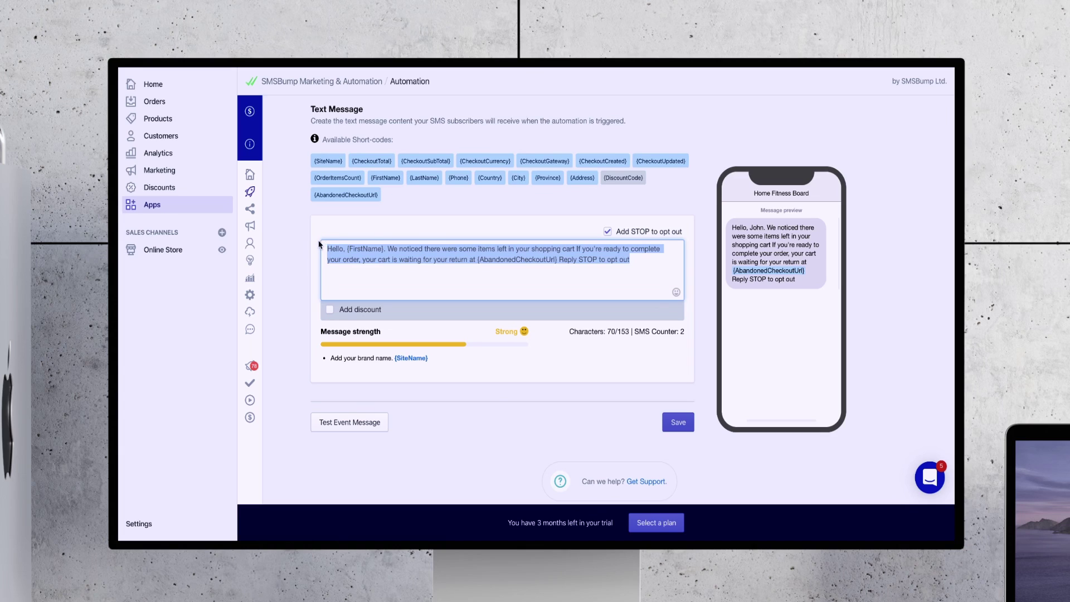
pyautogui.press('BackSpace')
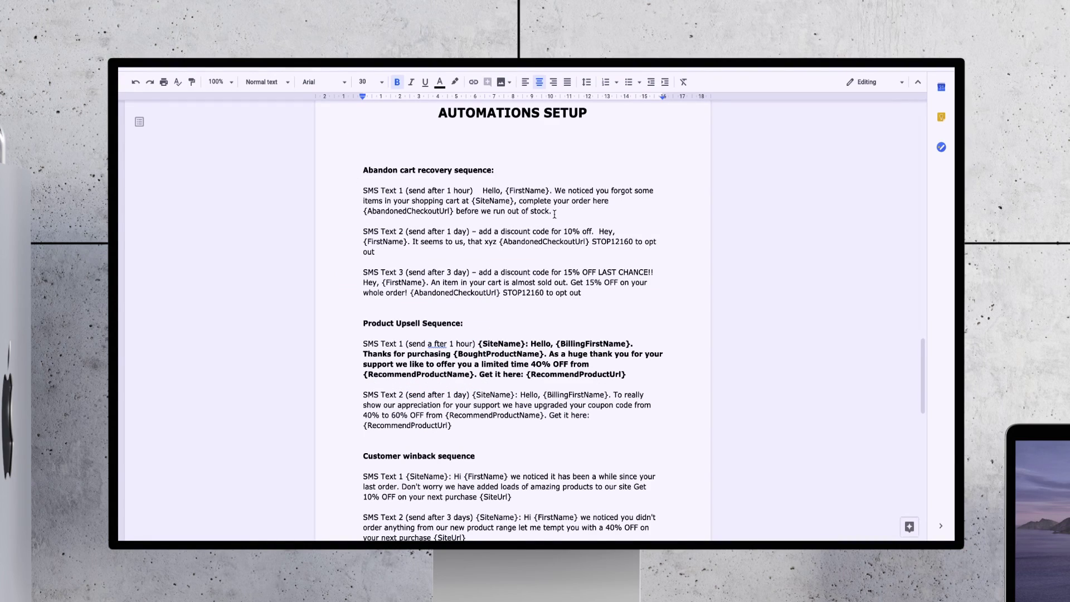
pyautogui.moveTo(558, 211); pyautogui.dragTo(484, 191)
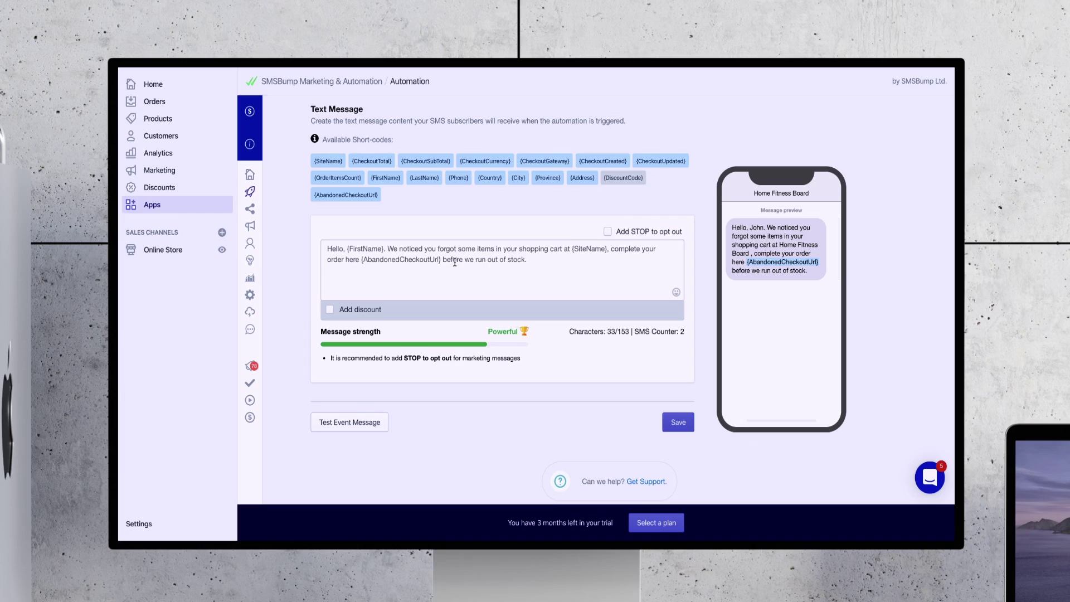
pyautogui.click(607, 232)
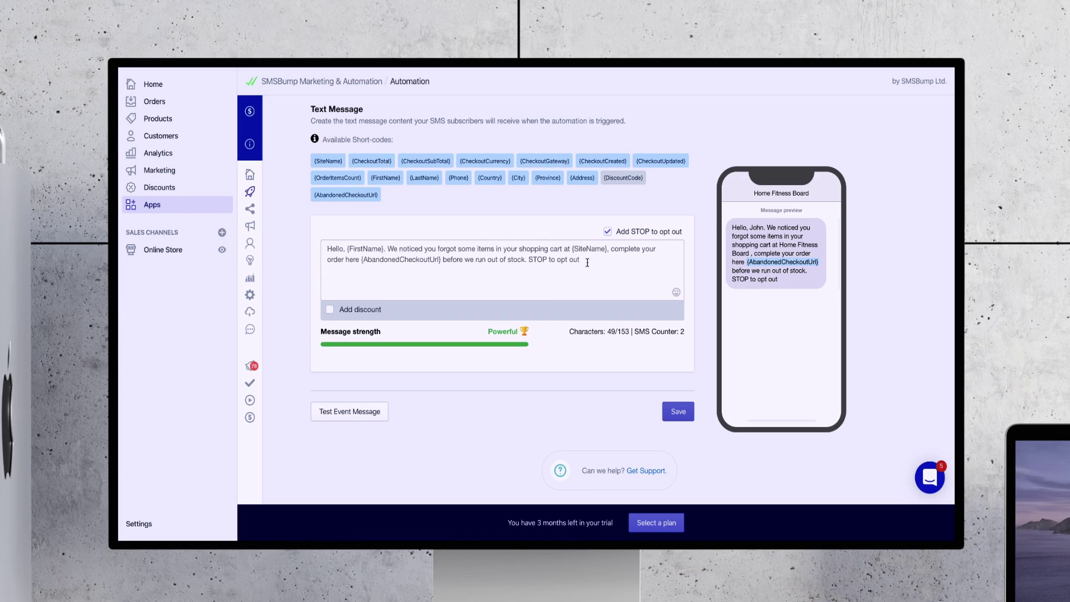
# - Save the automation, accepting the unsubscribe link for non-US/Canada customers, and set "Abandoned cart [Customer] after 1 hour" to Active
pyautogui.click(677, 412)
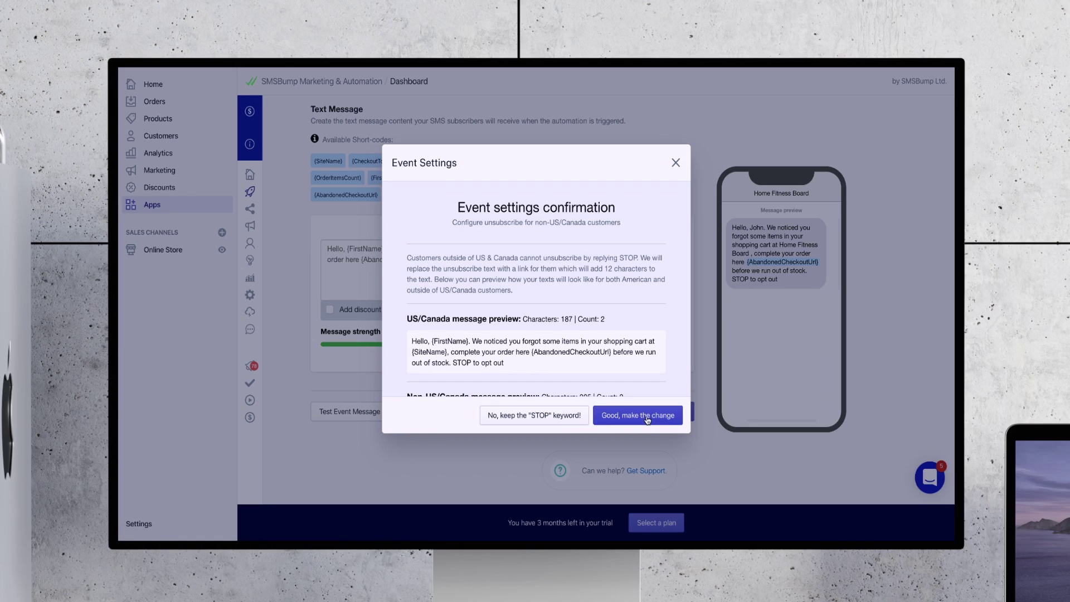
pyautogui.click(648, 418)
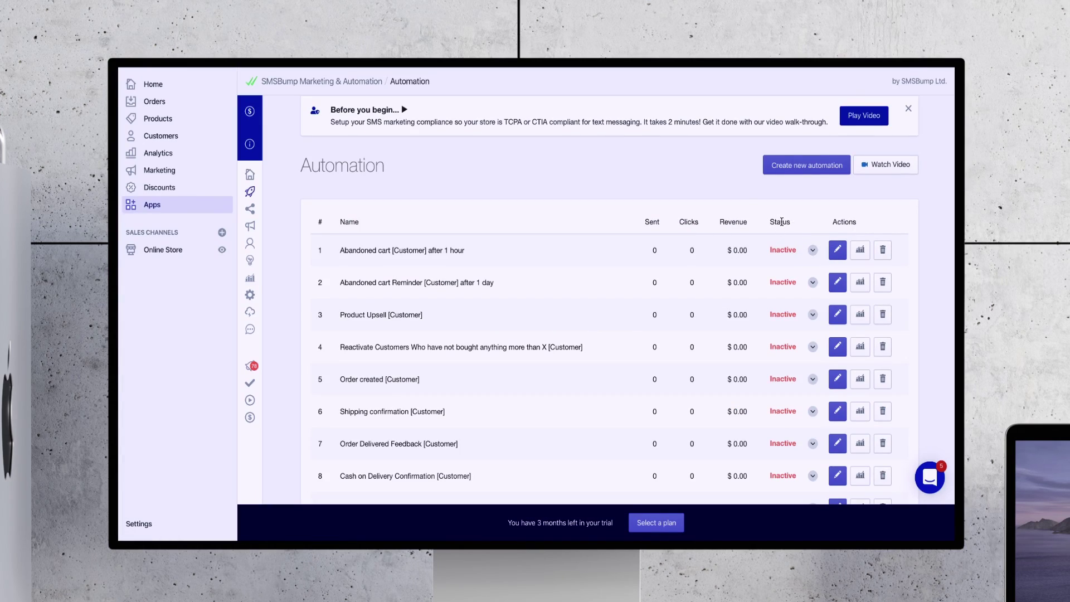
pyautogui.click(814, 253)
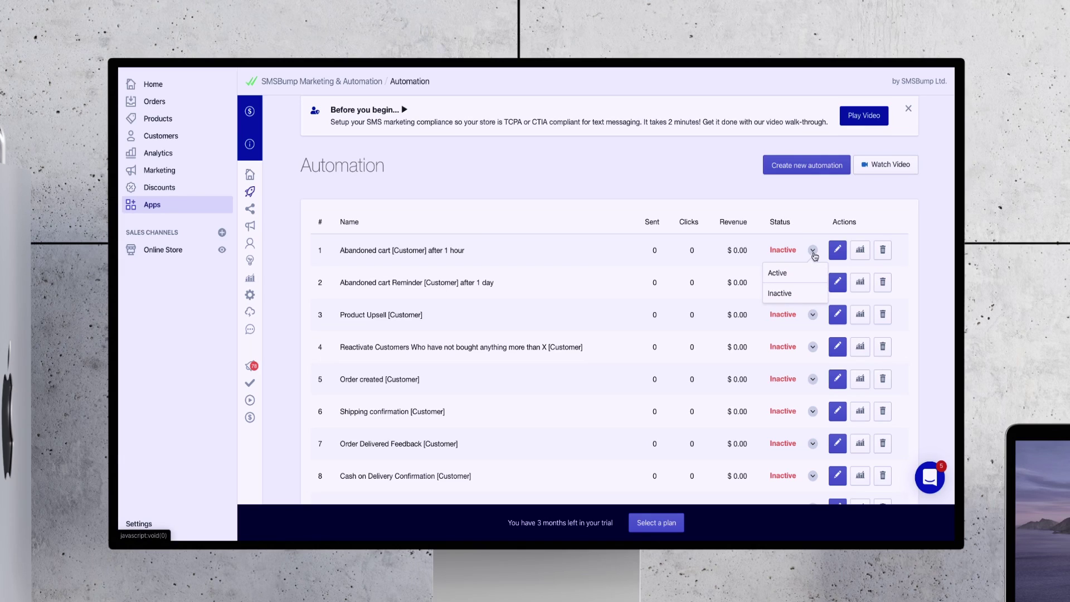
pyautogui.click(785, 274)
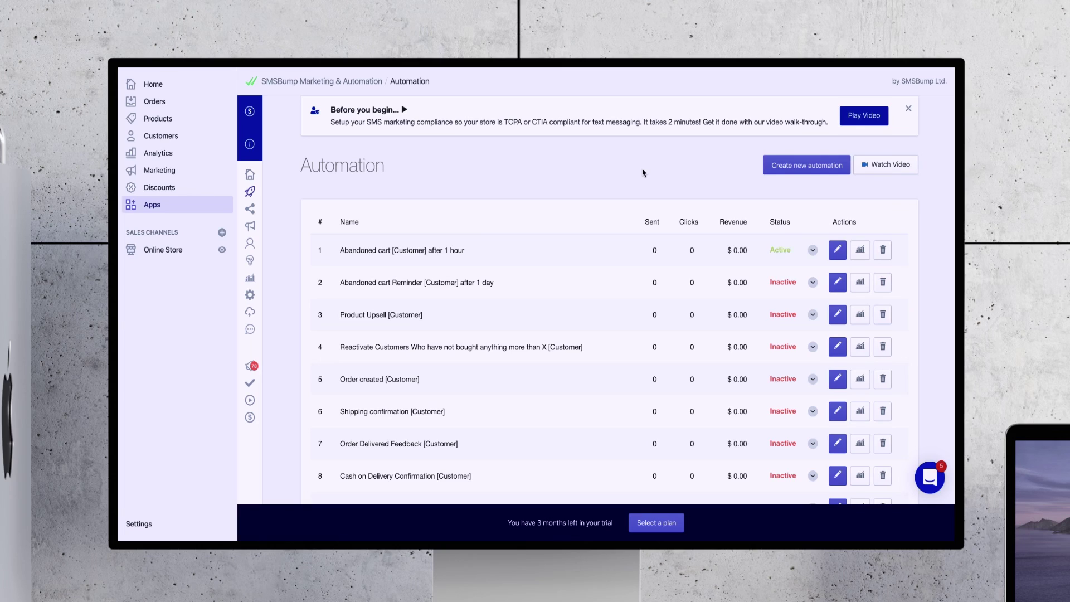
# - Open the "Abandoned cart Reminder [Customer] after 1 day" automation for editing and go to its text message
pyautogui.scroll(-2, 652, 217)
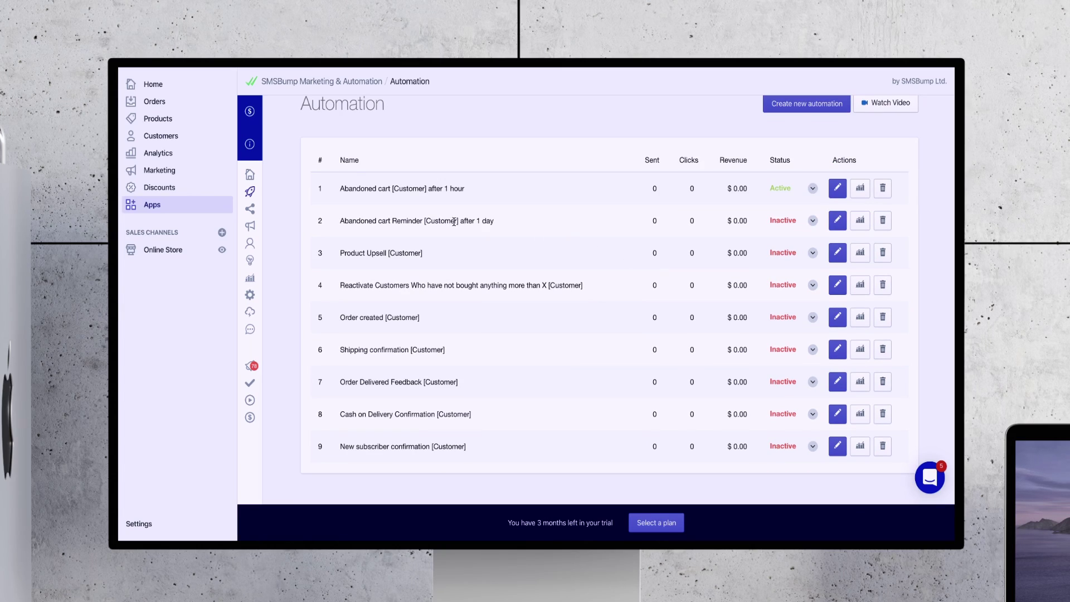
pyautogui.click(837, 220)
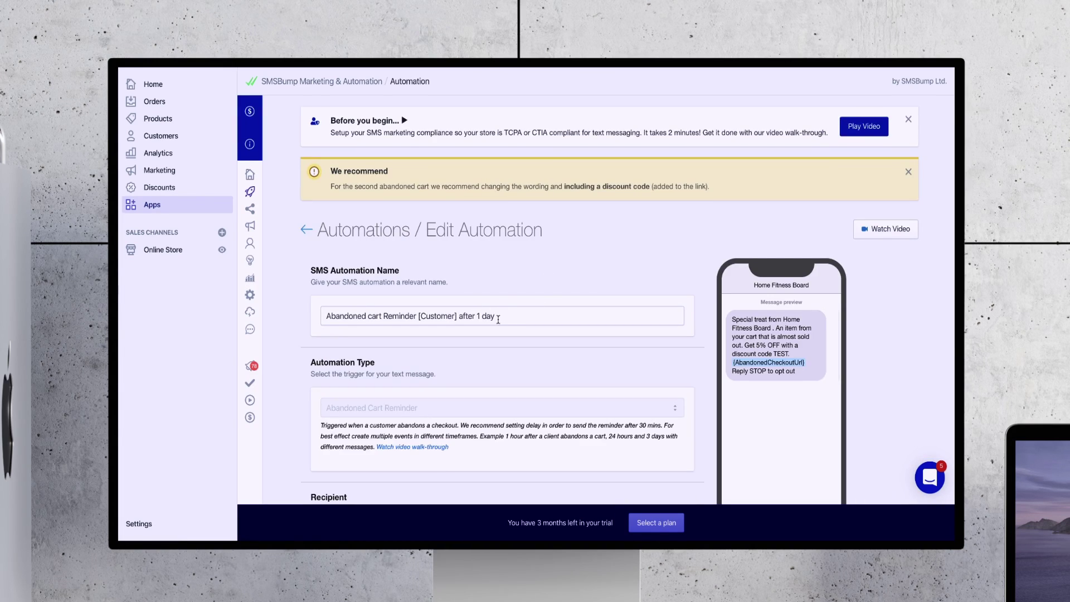
pyautogui.scroll(-10, 497, 317)
pyautogui.scroll(-7, 498, 319)
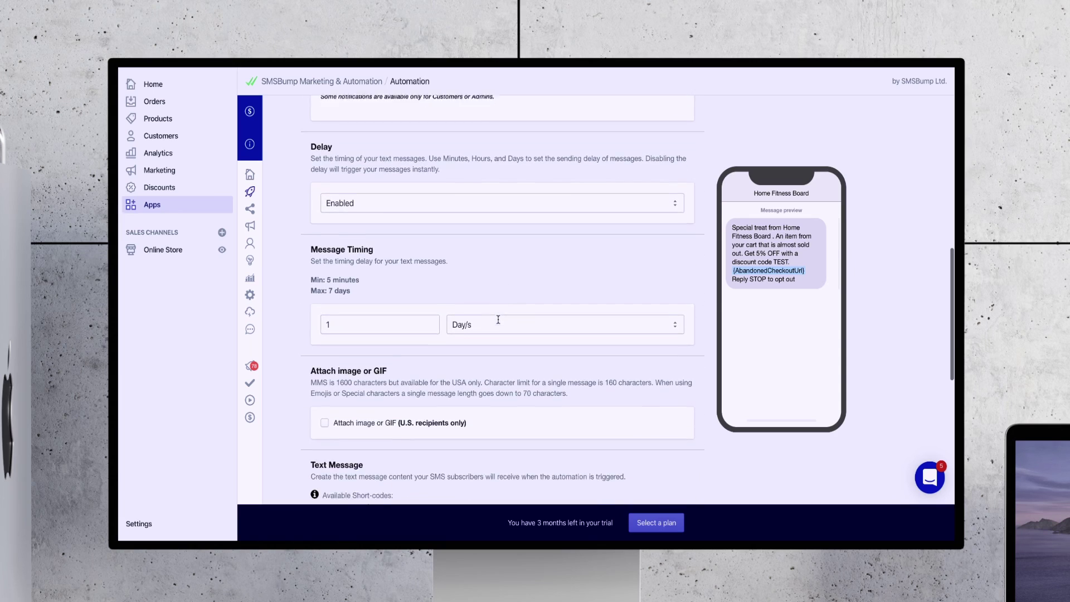
pyautogui.scroll(-4, 499, 299)
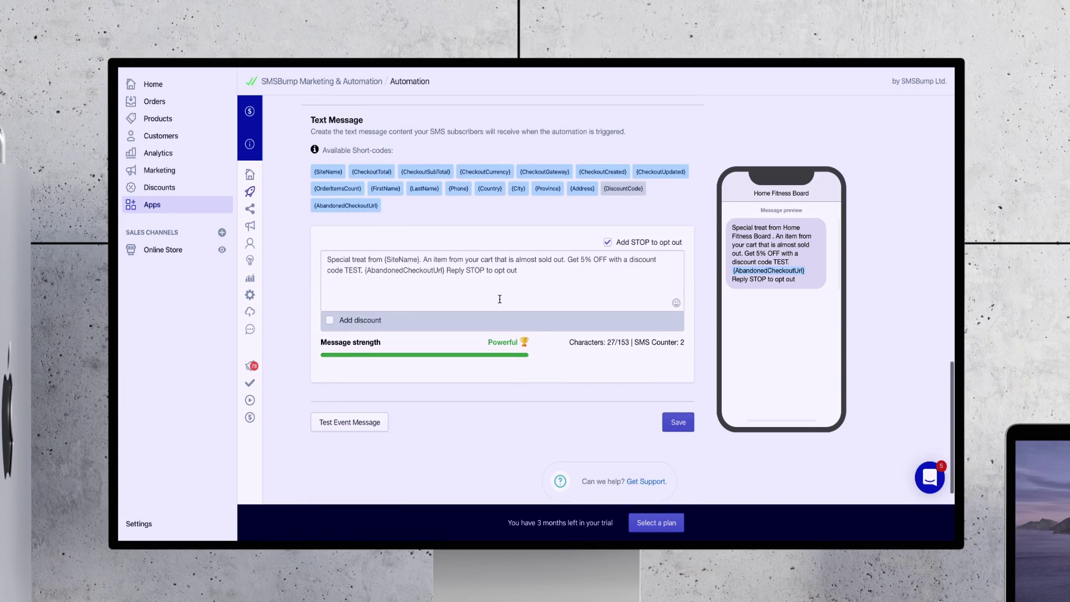
# - Replace the reminder's message with SMS Text 2 from the setup document, adding STOP to opt out and the store's brand name
pyautogui.moveTo(530, 273); pyautogui.dragTo(328, 252)
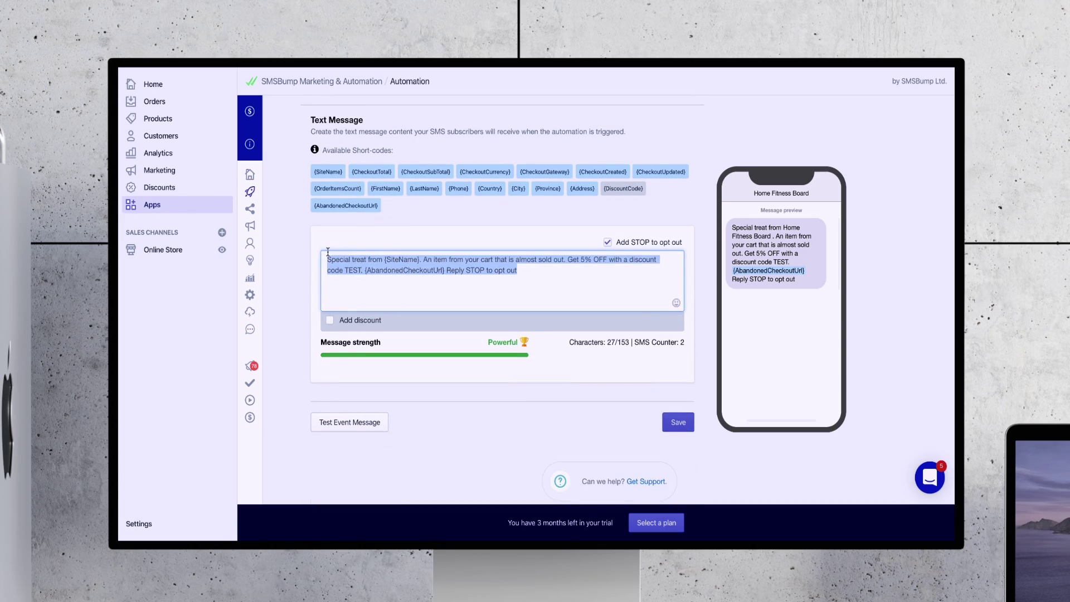
pyautogui.press('BackSpace')
pyautogui.write('add a discount code for 10% off.  Hey, {FirstName}. It seems to us, that xyz {AbandonedCheckoutUrl}')
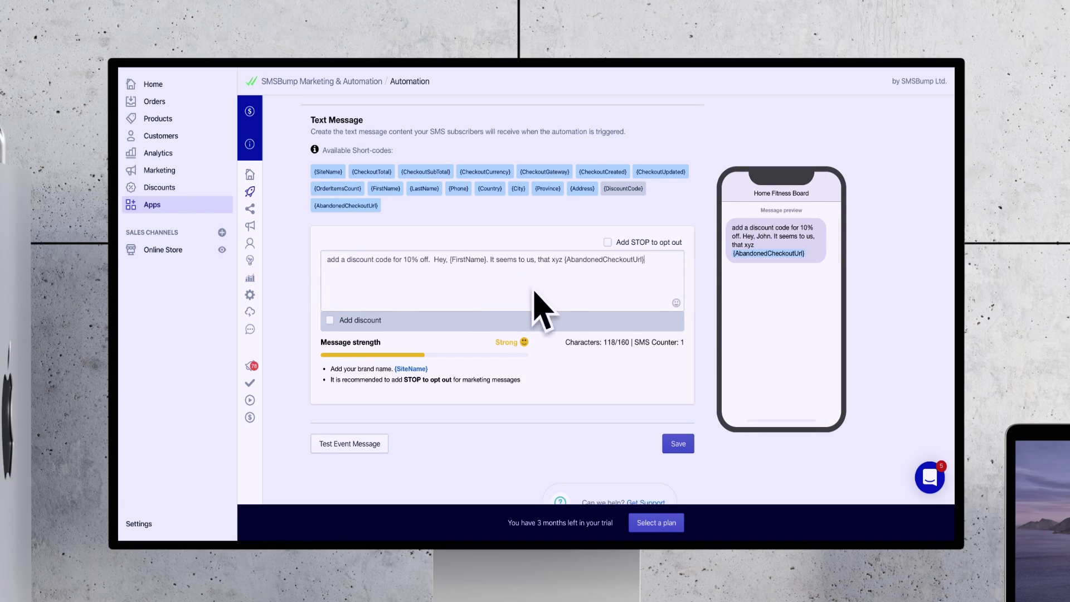
pyautogui.click(607, 242)
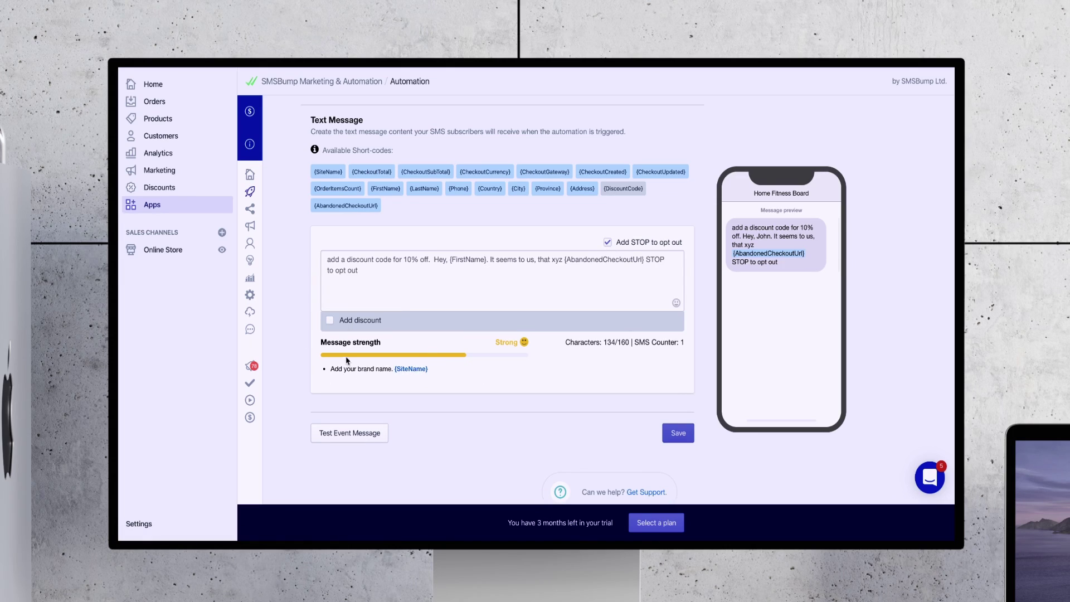
pyautogui.click(406, 375)
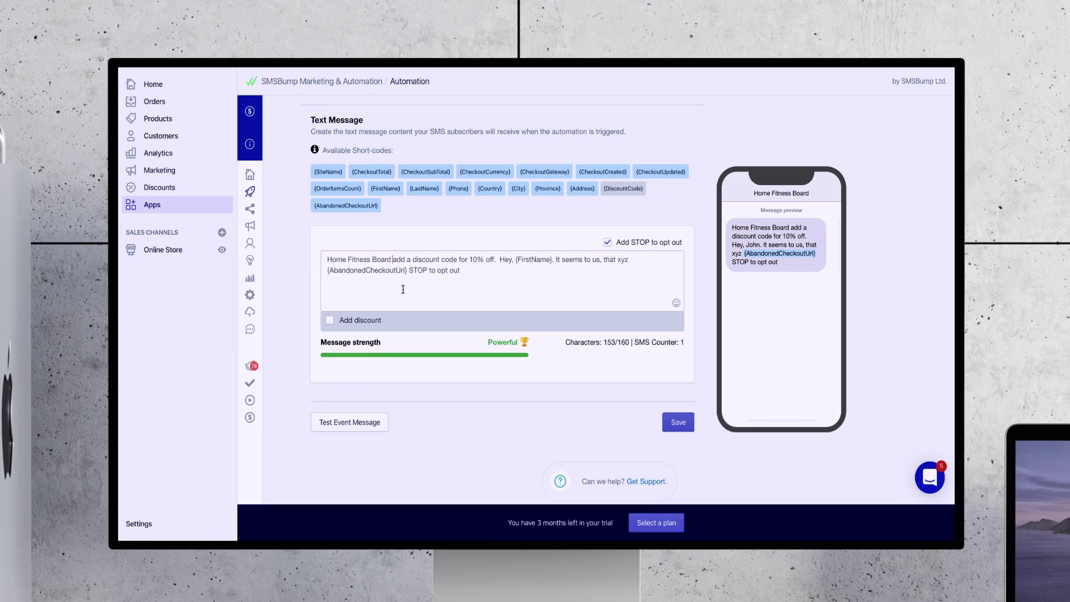
# - Add a unique per-client discount code to the 1-day reminder, set as a percentage discount of 10
pyautogui.click(334, 322)
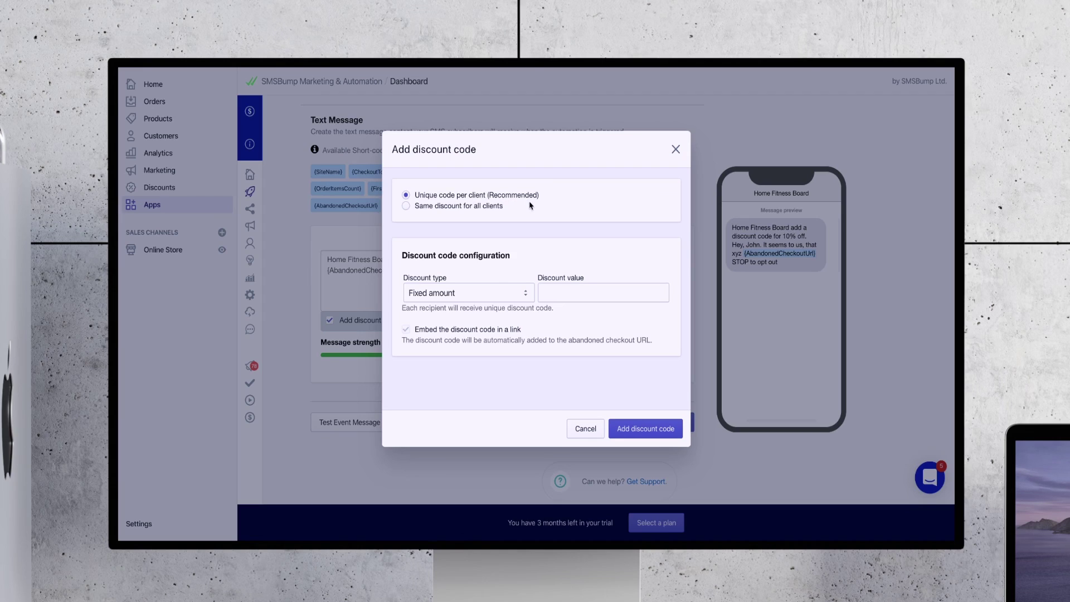
pyautogui.click(462, 300)
pyautogui.click(440, 303)
pyautogui.click(573, 295)
pyautogui.write('10')
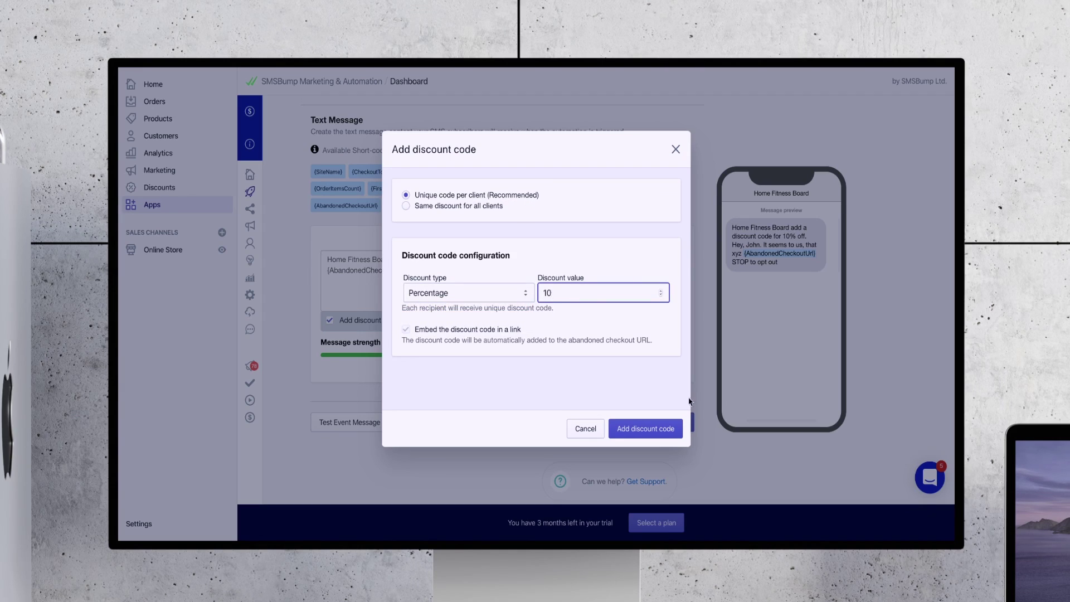
pyautogui.click(655, 433)
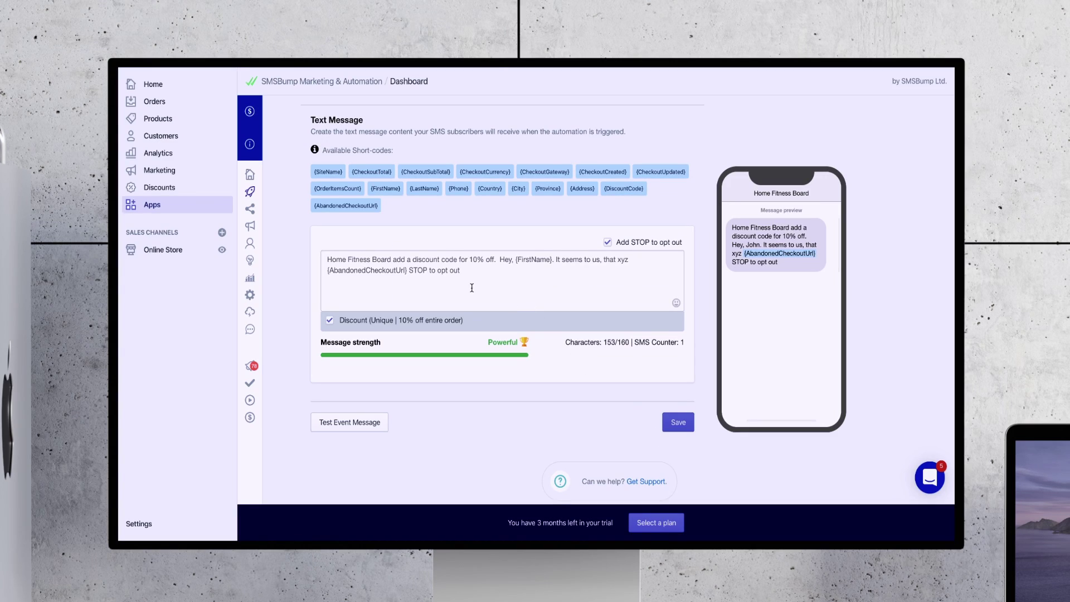
# - Review the reminder's message text and save the automation, accepting the unsubscribe link for non-US/Canada customers
pyautogui.click(469, 269)
pyautogui.moveTo(459, 270); pyautogui.dragTo(329, 251)
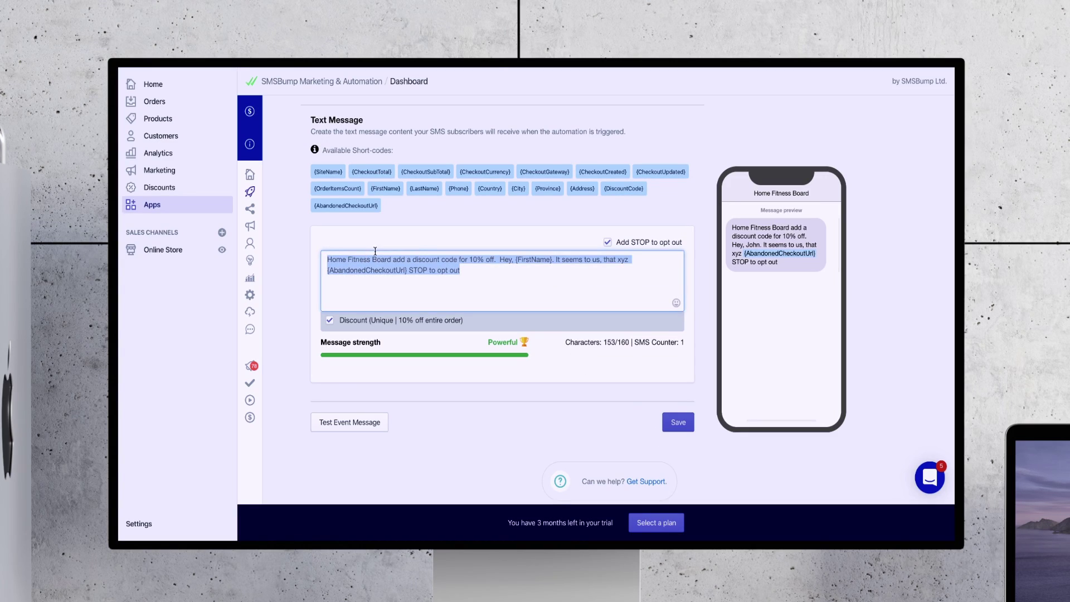
pyautogui.click(423, 240)
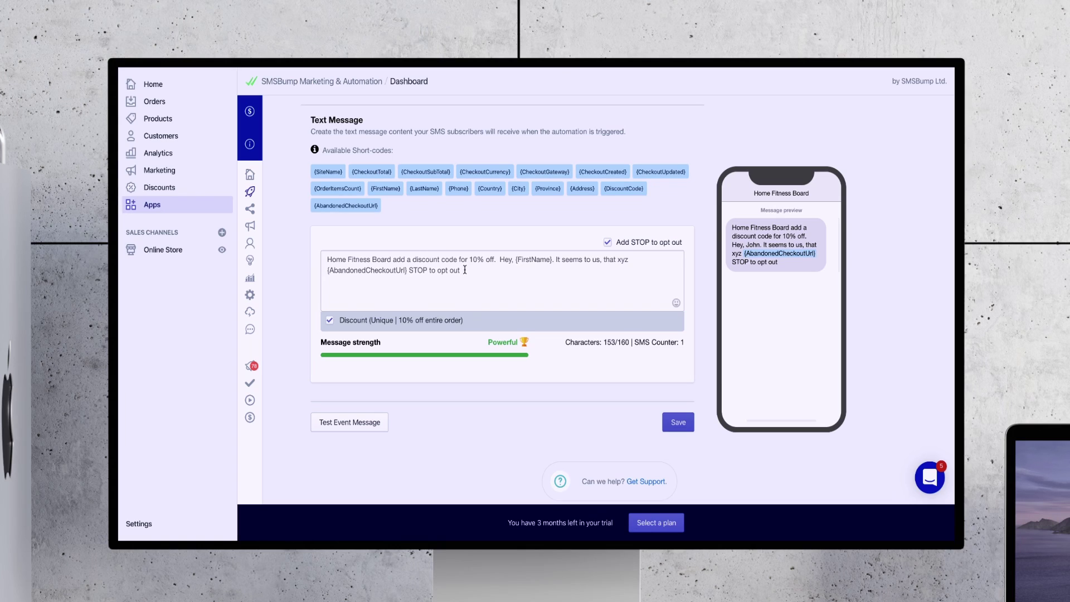
pyautogui.click(679, 422)
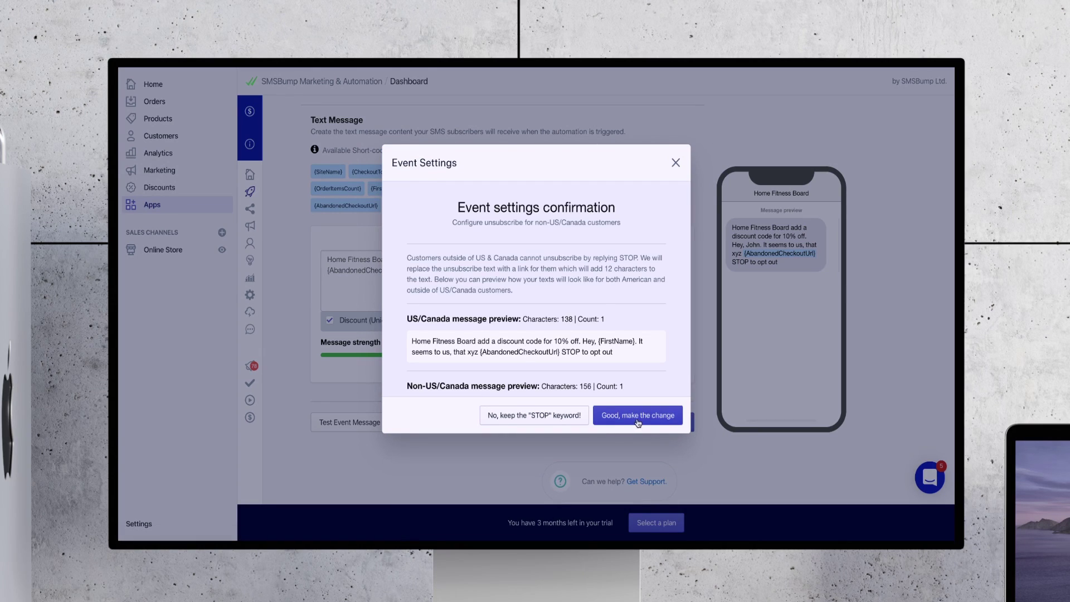
pyautogui.click(638, 421)
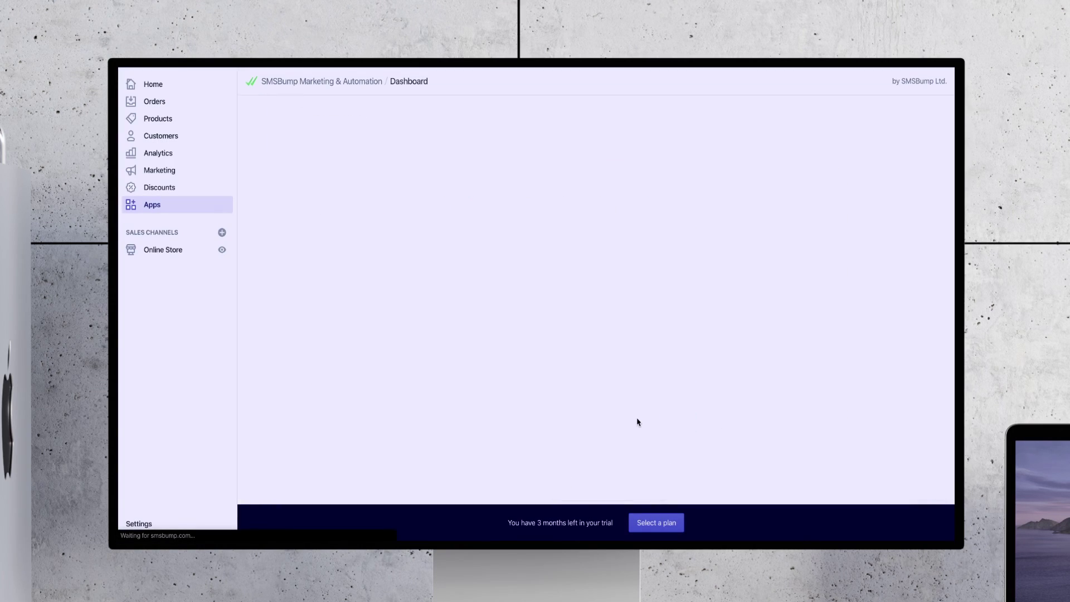
# - Create a new automation named "Abandoned cart Reminder [Customer] after 3 day"
pyautogui.scroll(-2, 577, 201)
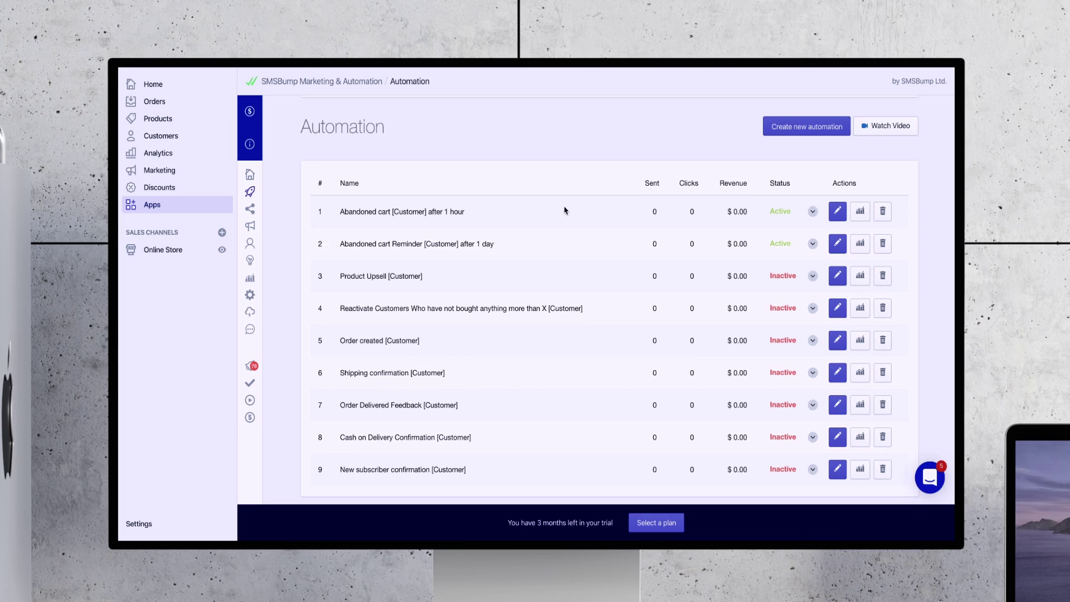
pyautogui.click(811, 133)
pyautogui.click(490, 251)
pyautogui.write('Abandoned cart Reminder [Customer] after 1 day')
pyautogui.press('BackSpace')
pyautogui.press('BackSpace')
pyautogui.press('BackSpace')
pyautogui.write('3day')
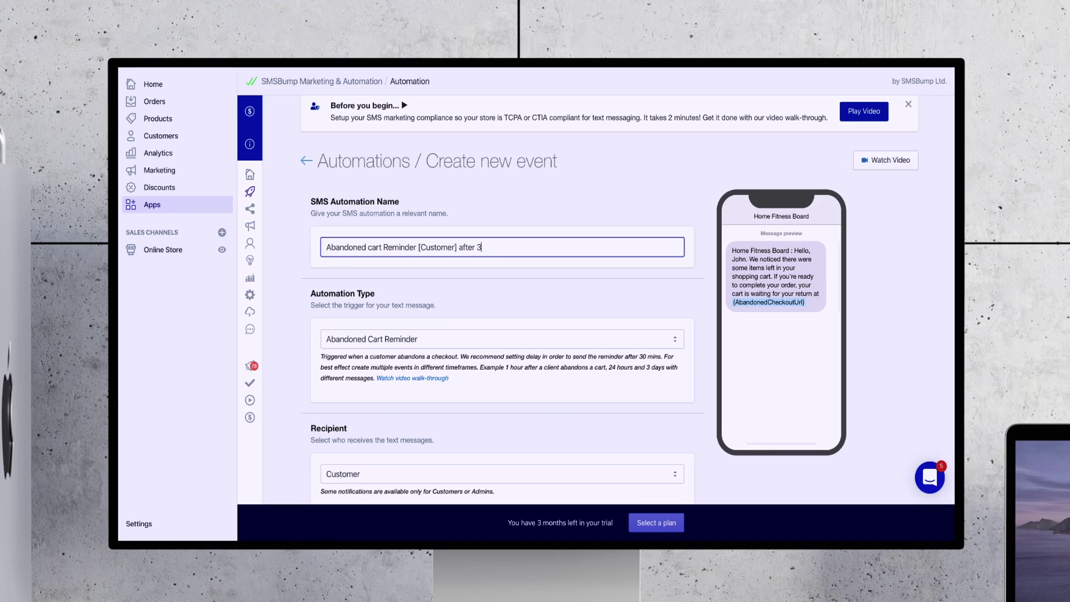
pyautogui.press('Left')
pyautogui.press('Left')
pyautogui.press('Left')
# - Choose Abandoned Cart Reminder as the new automation's trigger type
pyautogui.scroll(-2, 522, 238)
pyautogui.click(377, 264)
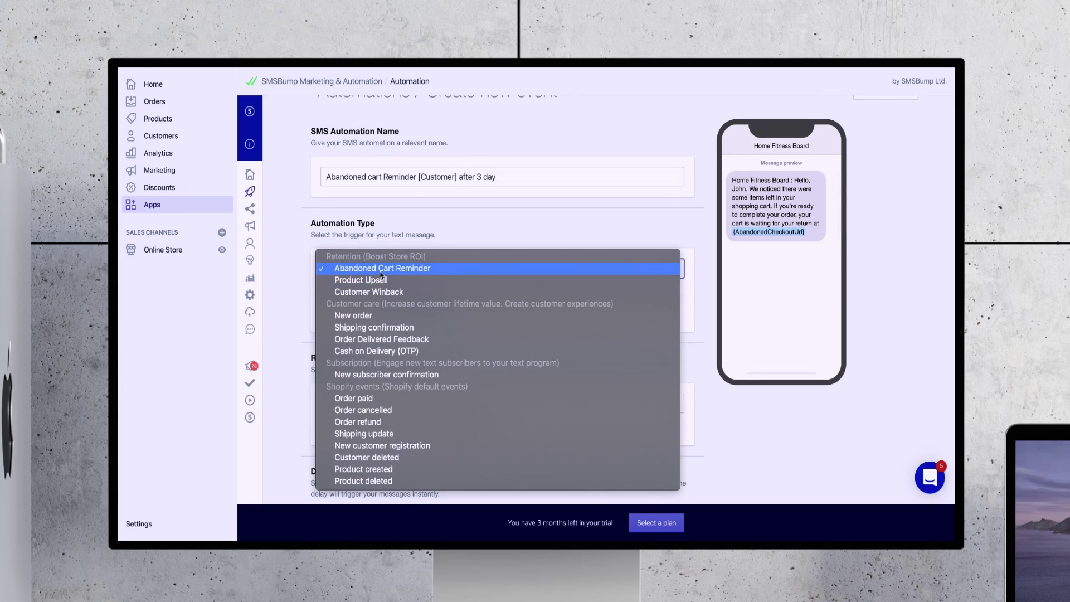
pyautogui.click(382, 271)
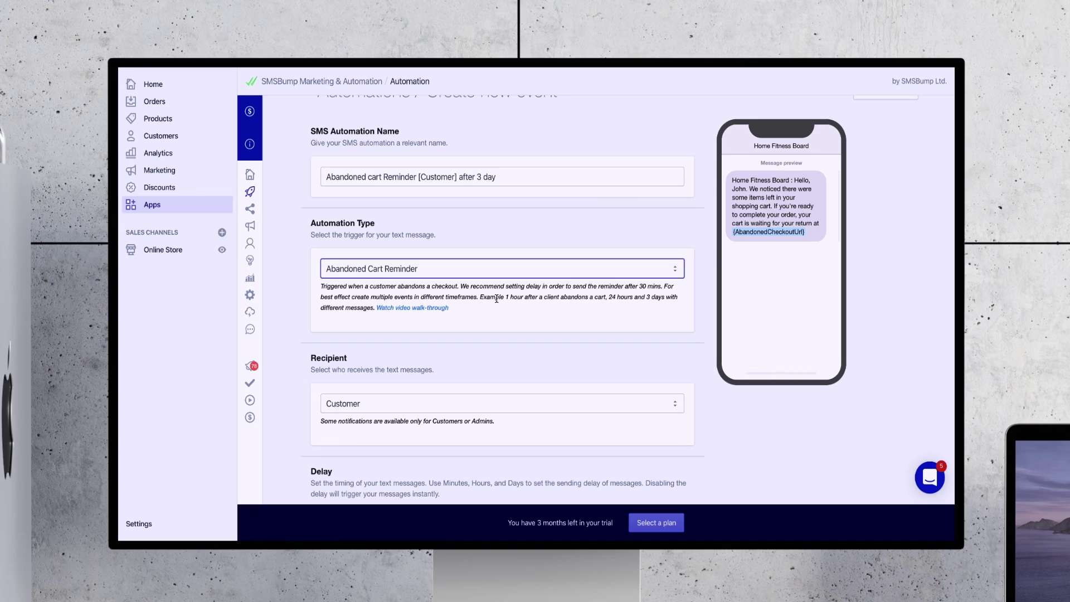
pyautogui.click(414, 273)
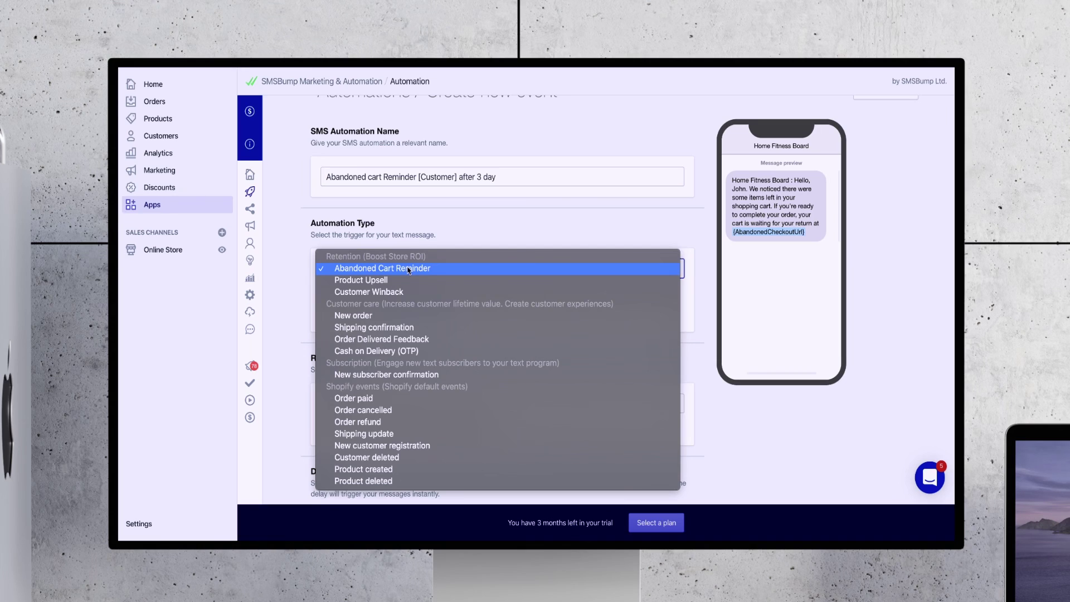
pyautogui.click(409, 270)
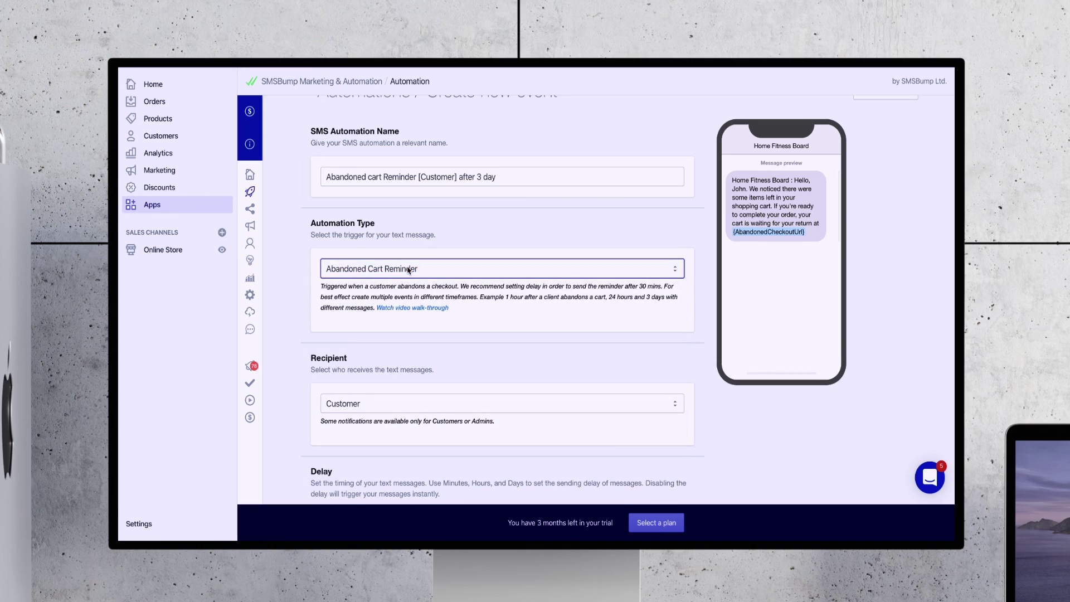
# - Enable the sending delay for the new automation and set its message timing to 3 days
pyautogui.scroll(-5, 407, 277)
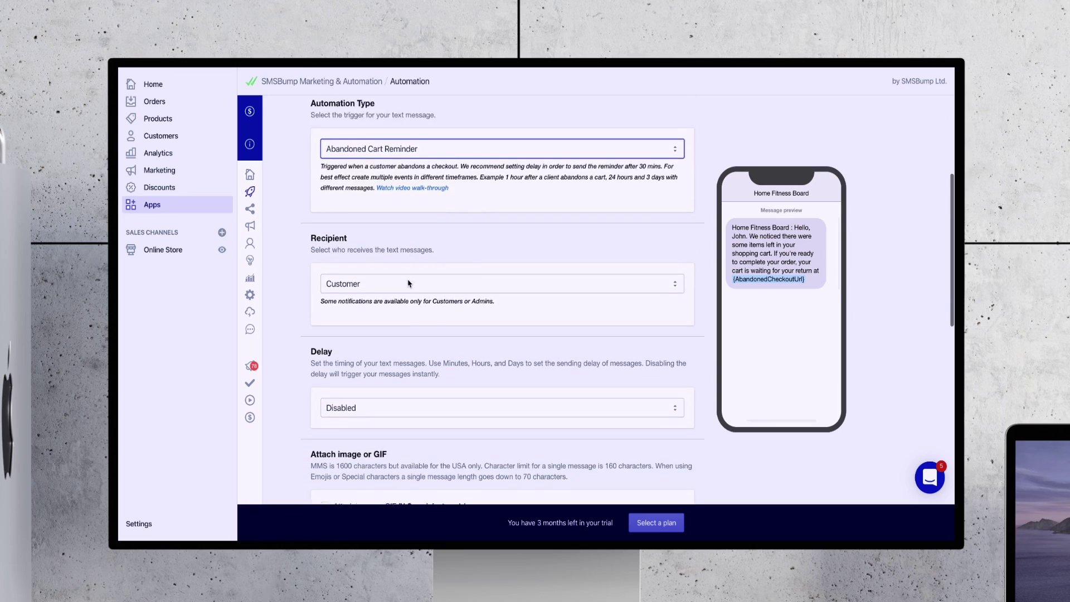
pyautogui.click(370, 277)
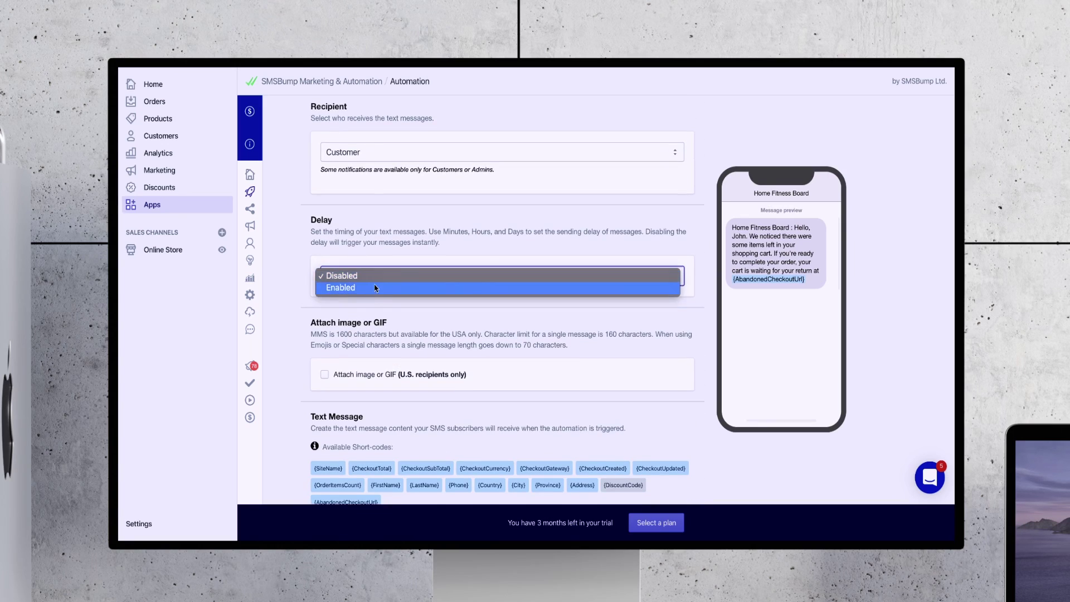
pyautogui.click(373, 287)
pyautogui.scroll(-2, 377, 378)
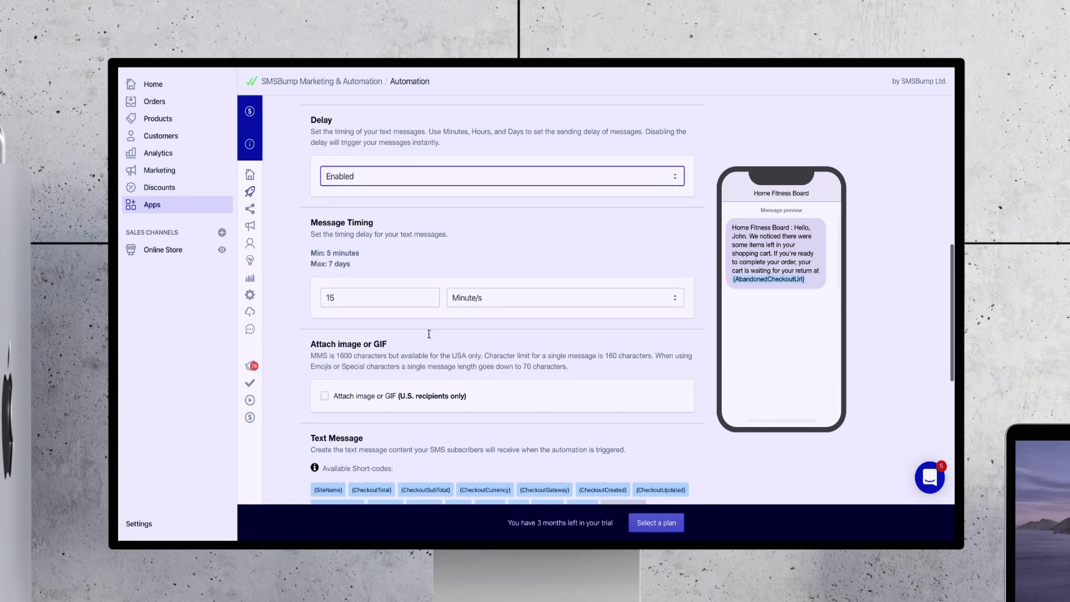
pyautogui.click(471, 299)
pyautogui.click(471, 321)
pyautogui.click(386, 297)
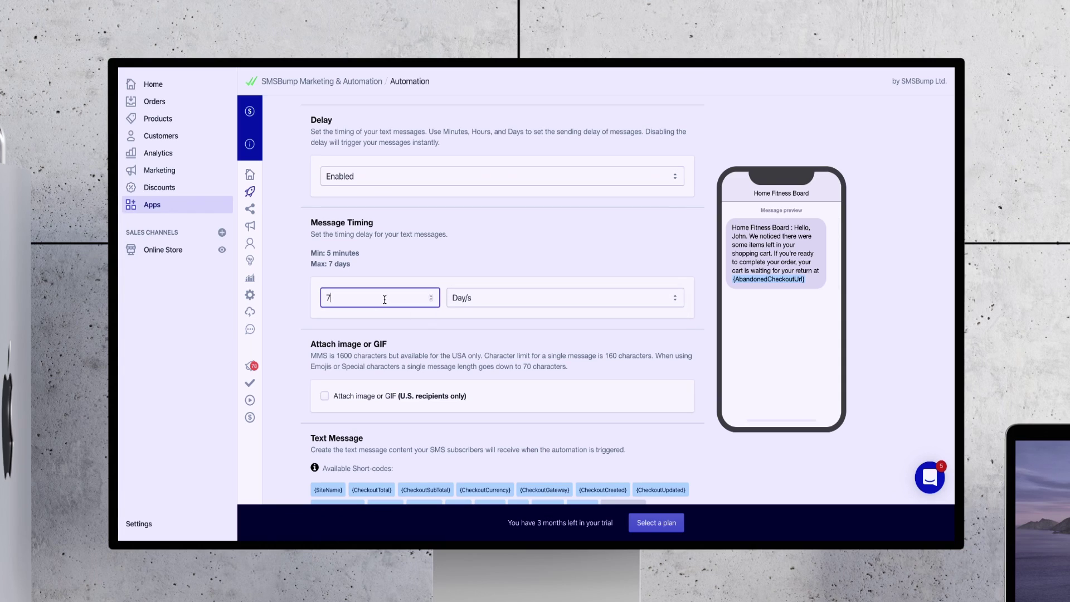
pyautogui.click(551, 239)
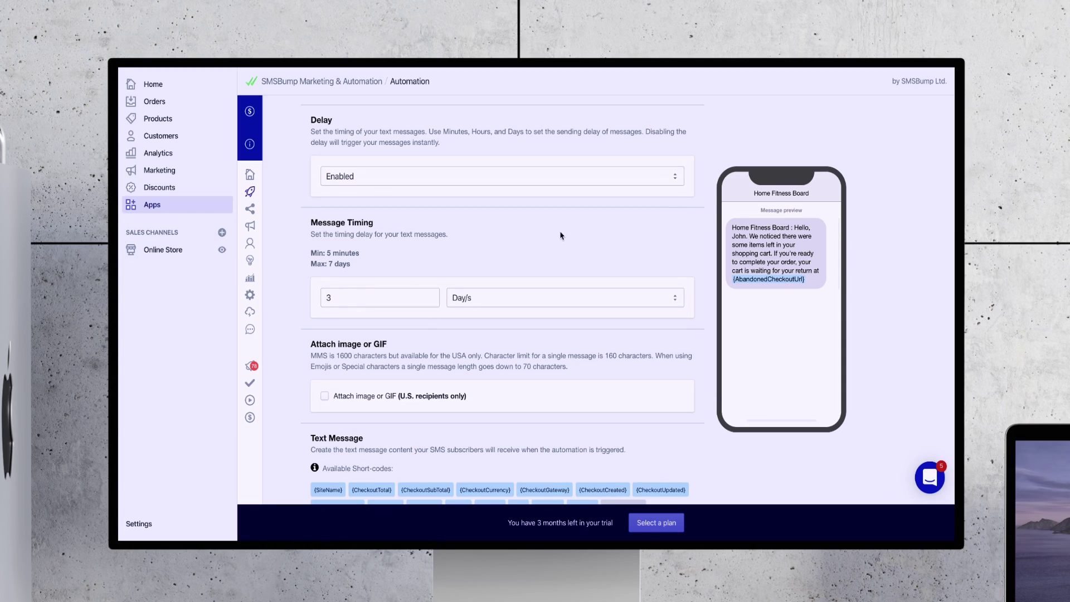
# - Replace the message with SMS Text 3 of the abandon cart recovery sequence from the setup document, adding STOP to opt out and the brand name
pyautogui.scroll(-5, 510, 310)
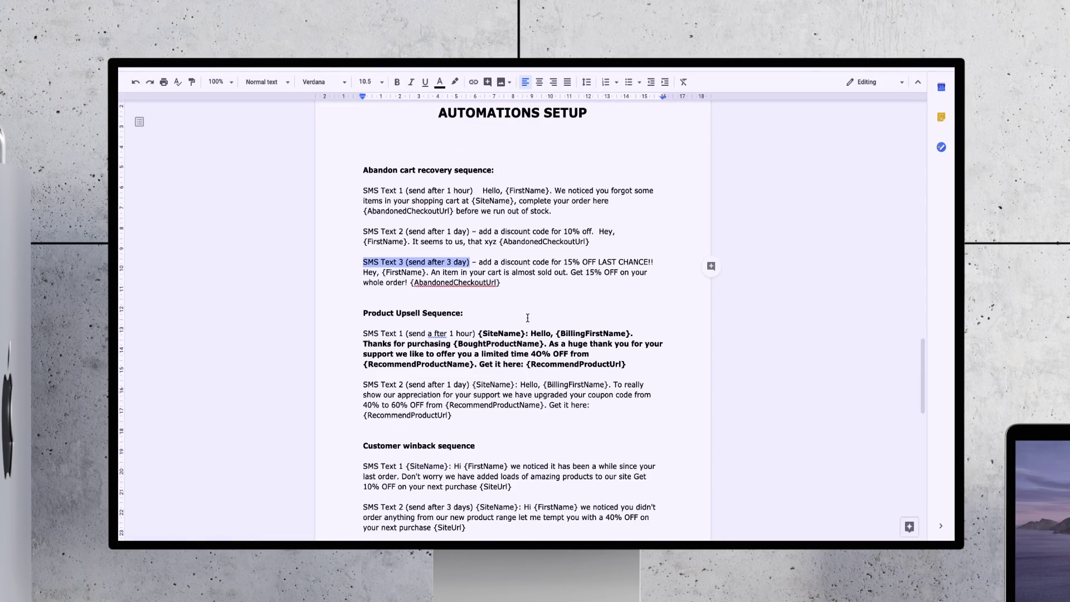
pyautogui.click(506, 282)
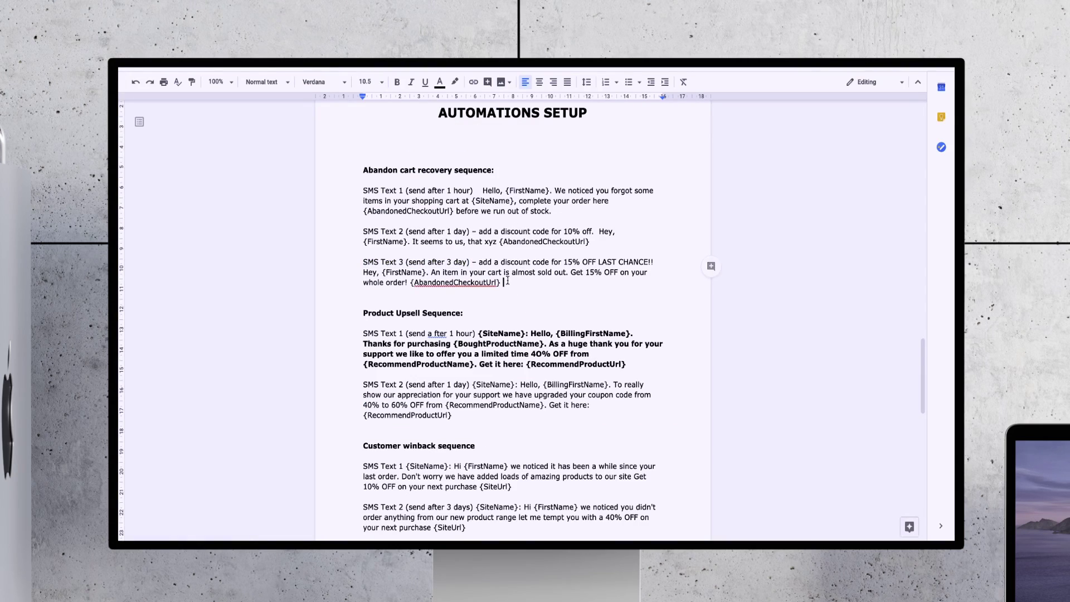
pyautogui.moveTo(478, 262); pyautogui.dragTo(505, 282)
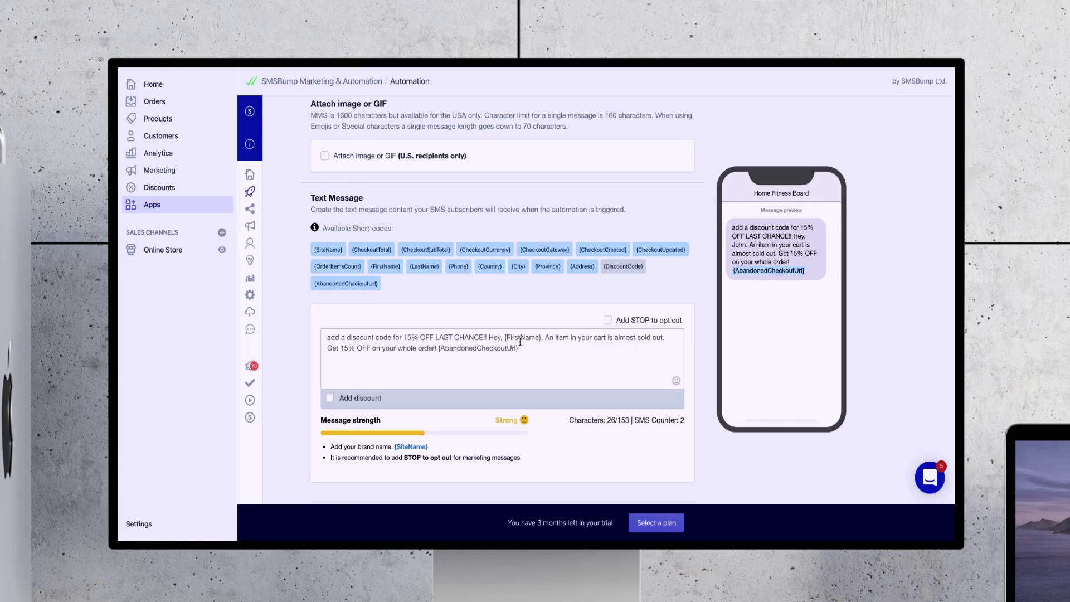
pyautogui.click(608, 320)
pyautogui.scroll(-1, 579, 375)
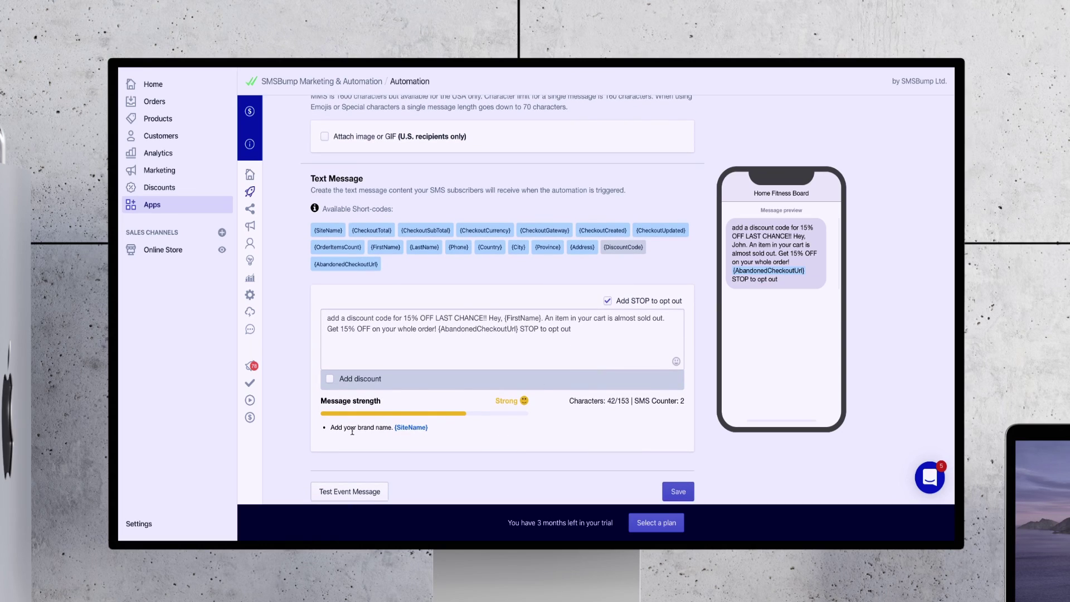
pyautogui.click(416, 429)
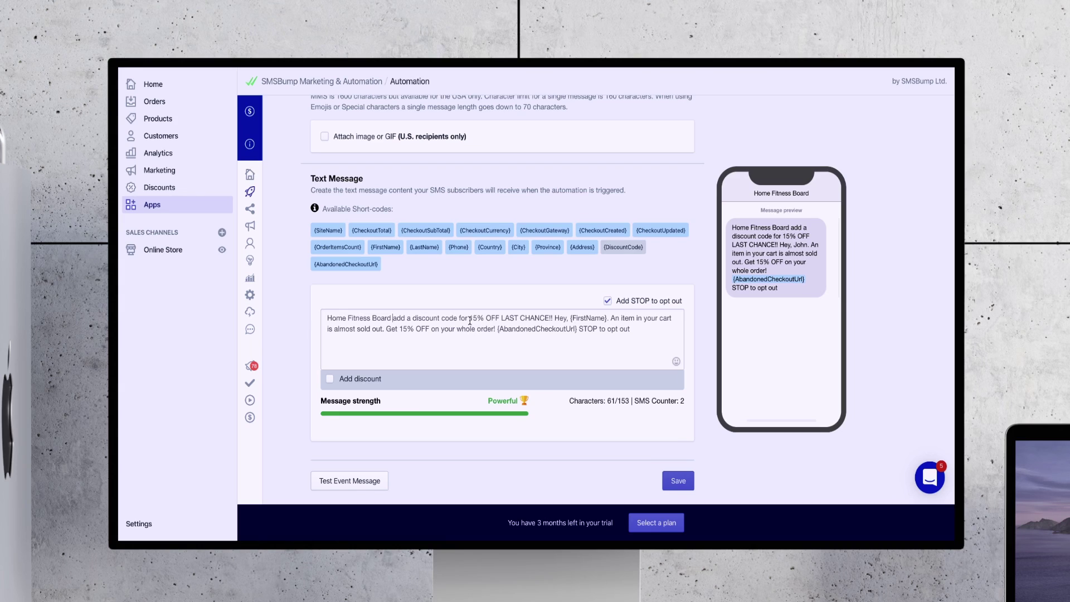
# - Add a unique 15 percent discount code to the message and save the automation, accepting the unsubscribe link for non-US/Canada customers
pyautogui.click(329, 380)
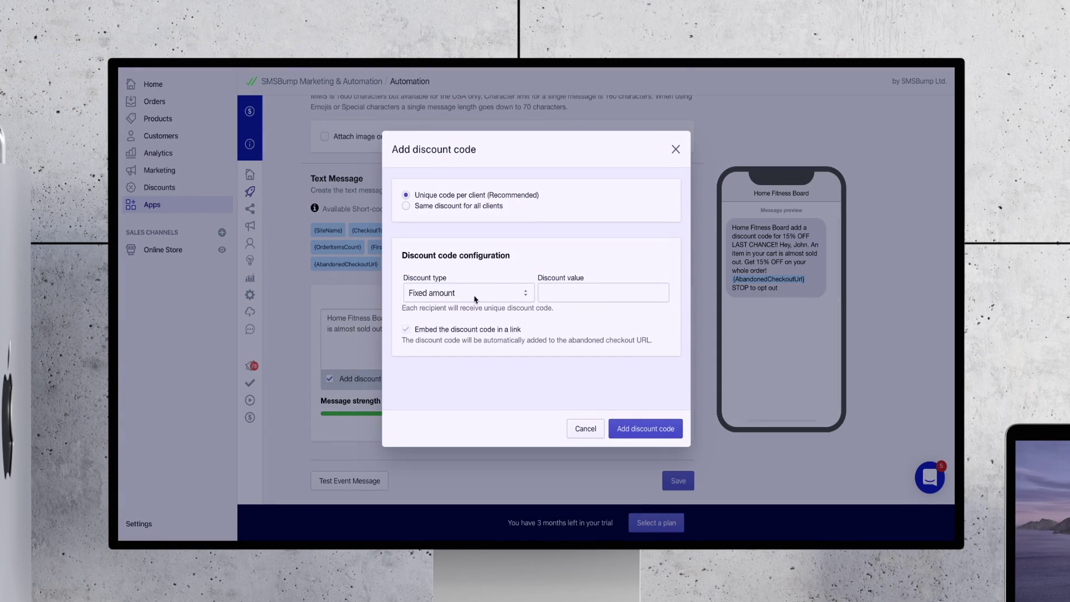
pyautogui.click(474, 295)
pyautogui.click(456, 305)
pyautogui.click(548, 291)
pyautogui.write('15')
pyautogui.click(641, 429)
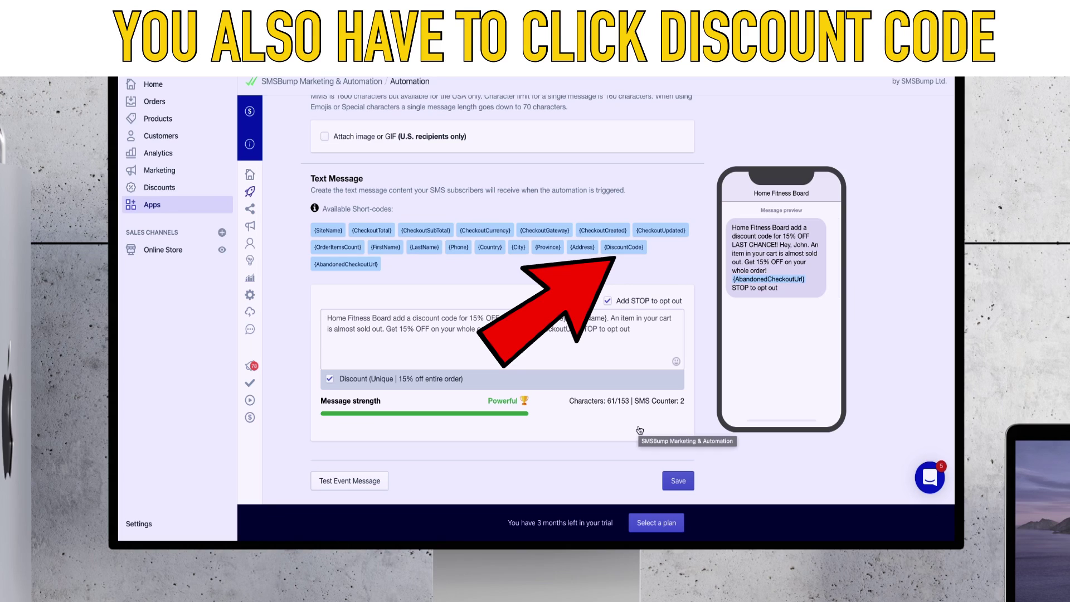
pyautogui.click(682, 481)
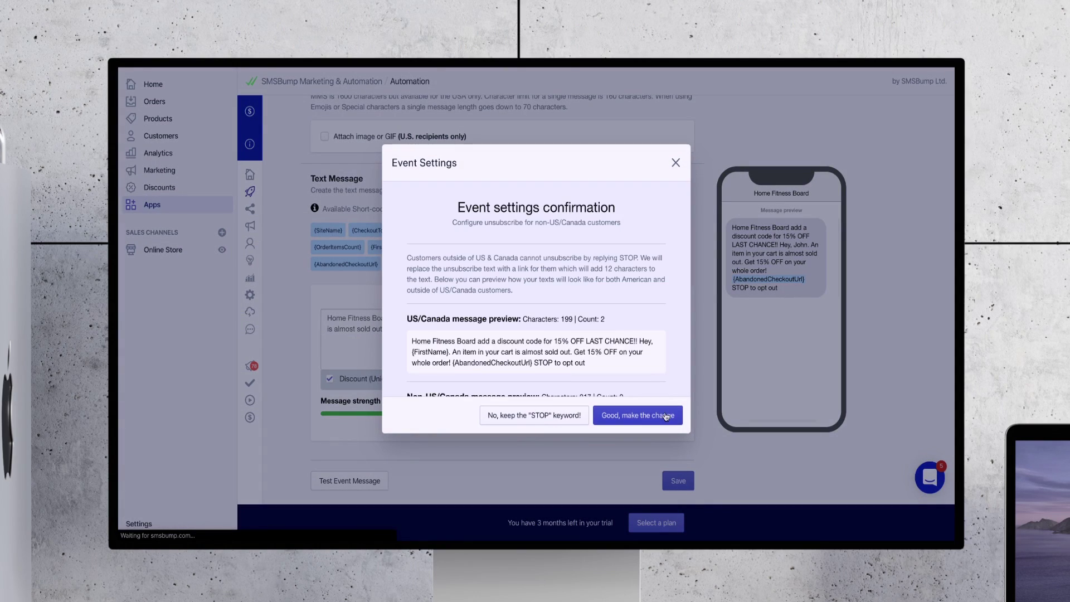
pyautogui.click(656, 423)
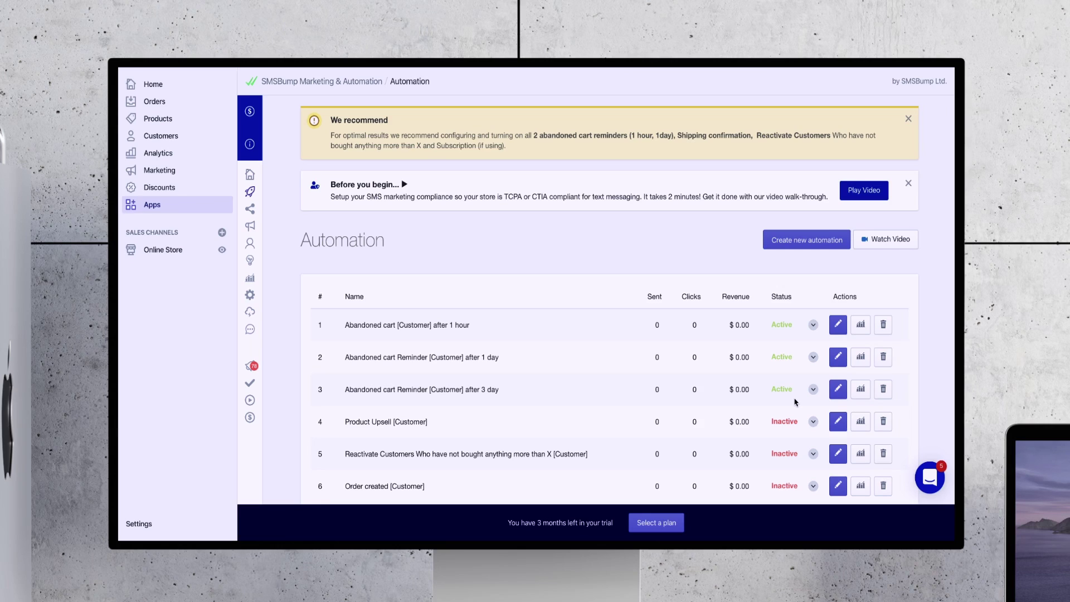
# - Open the "Product Upsell [Customer]" automation for editing and rename it "Product Upsell [Customer] 1 hour"
pyautogui.scroll(-3, 796, 403)
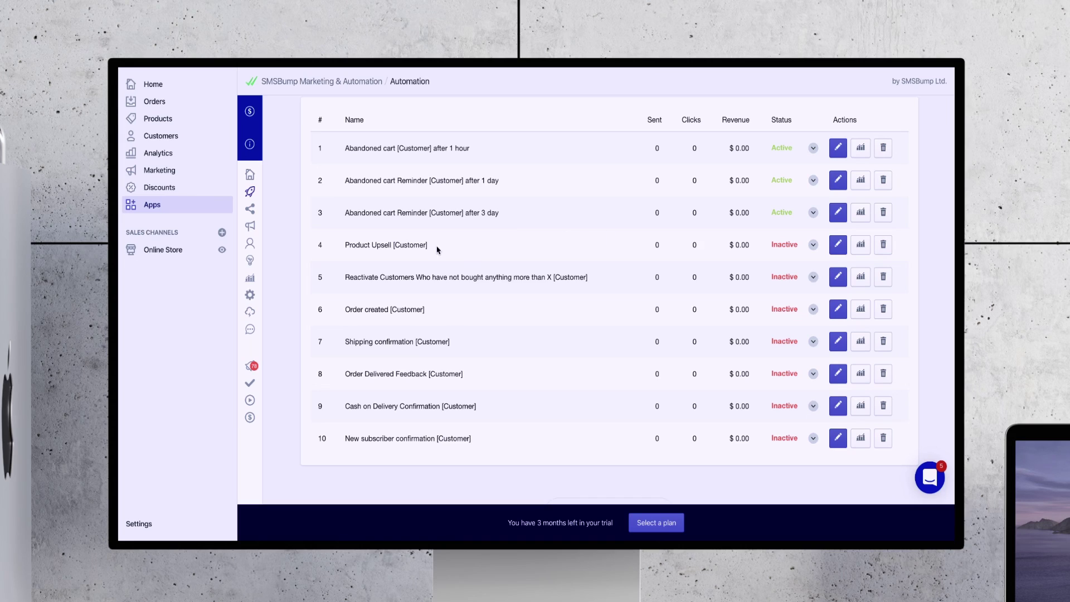
pyautogui.click(838, 245)
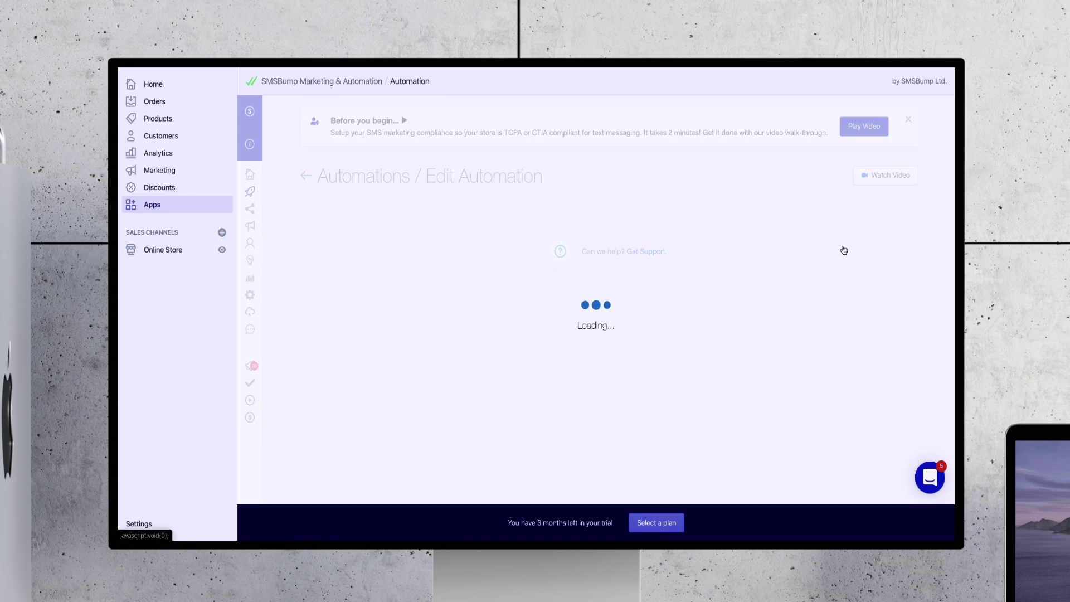
pyautogui.click(468, 266)
pyautogui.write('1 hour')
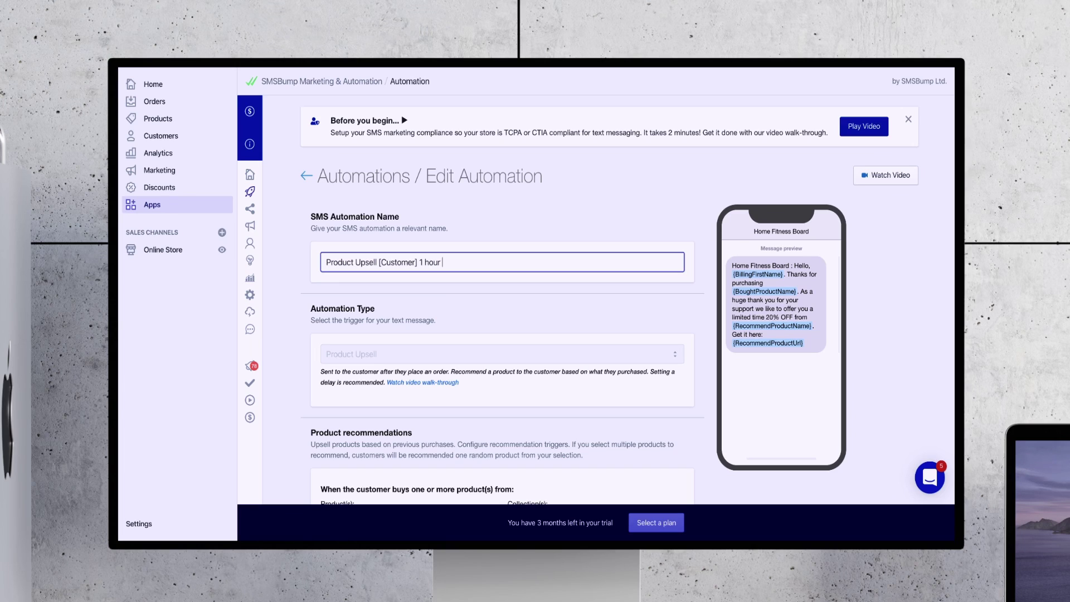
pyautogui.click(546, 219)
# - Add the Home Fitness Board product as the purchase that triggers the product recommendation
pyautogui.scroll(-3, 506, 344)
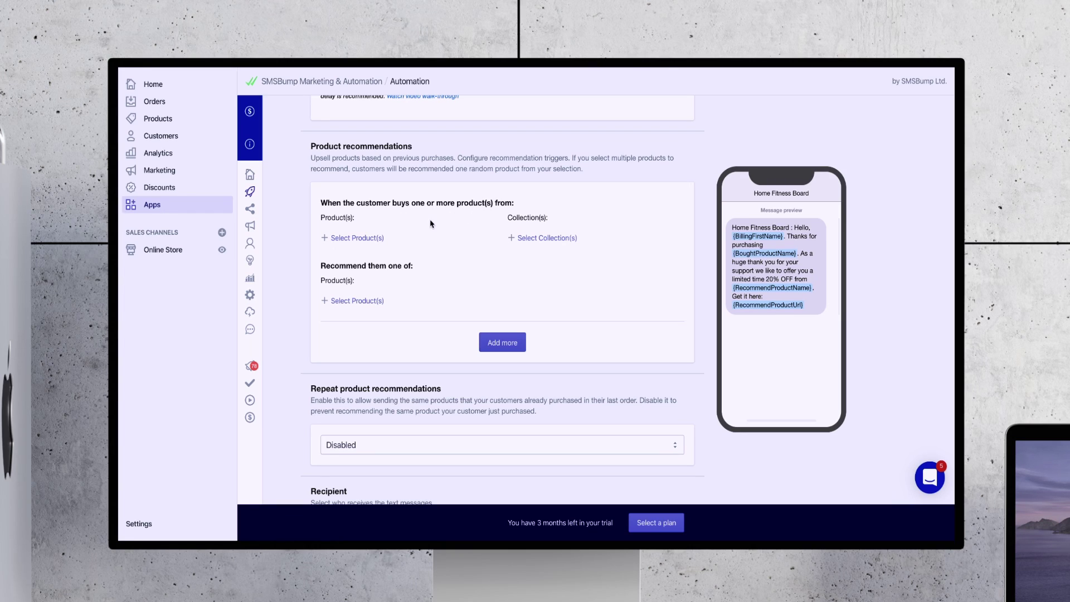
pyautogui.click(357, 238)
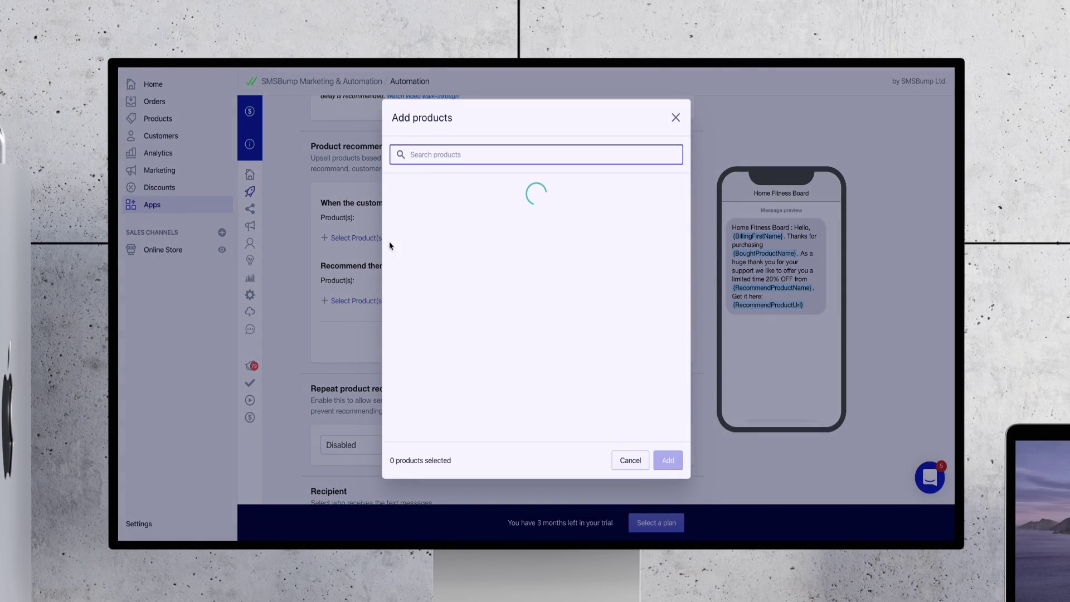
pyautogui.click(394, 232)
pyautogui.click(667, 460)
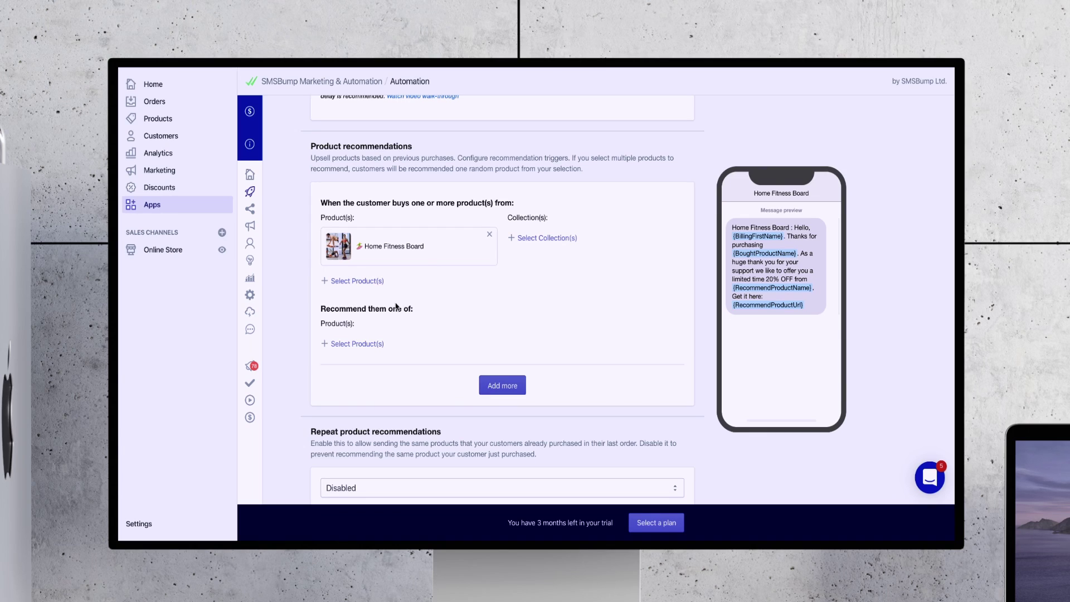
# - Add the Weight Lifting Dumbbell Dumbbell Bracket as the product to recommend to the customer
pyautogui.scroll(-1, 423, 323)
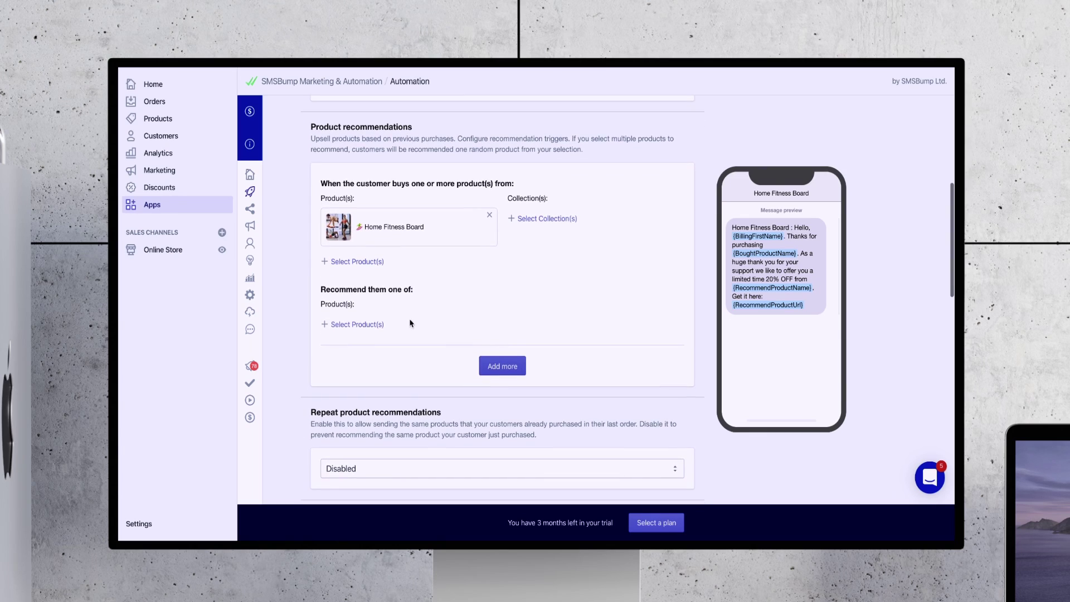
pyautogui.click(375, 326)
pyautogui.click(507, 203)
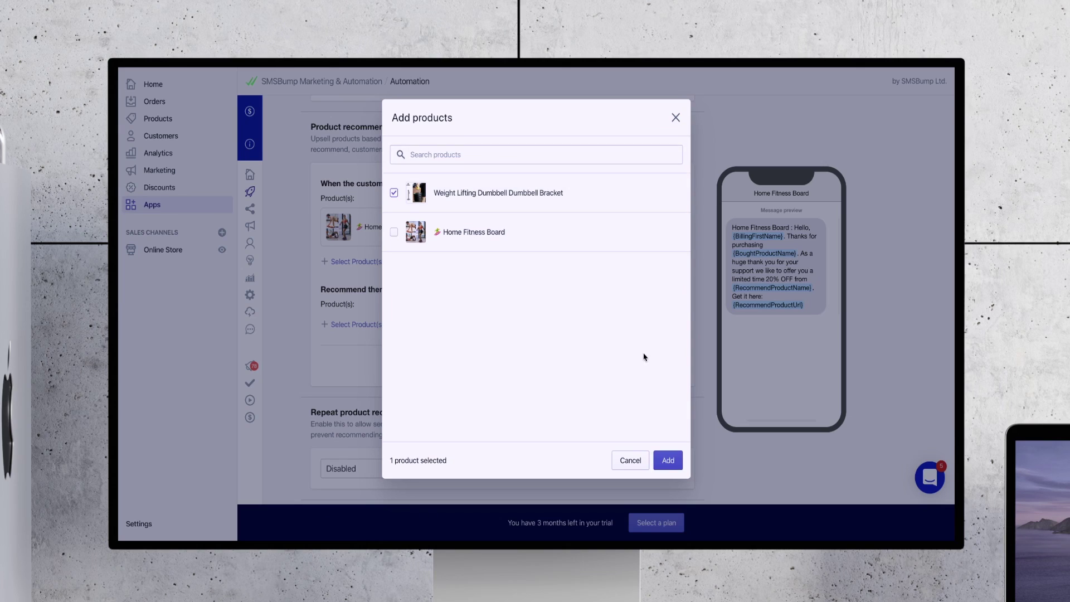
pyautogui.click(668, 460)
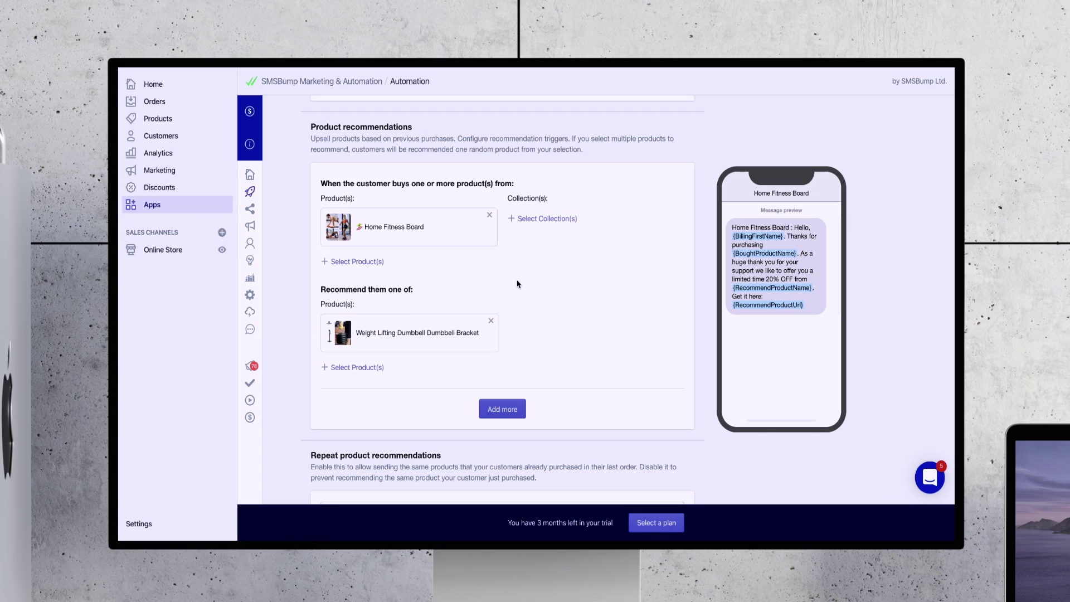
# - Keep repeat product recommendations disabled, enable the message delay and set its timing to 1 hour
pyautogui.scroll(-4, 517, 284)
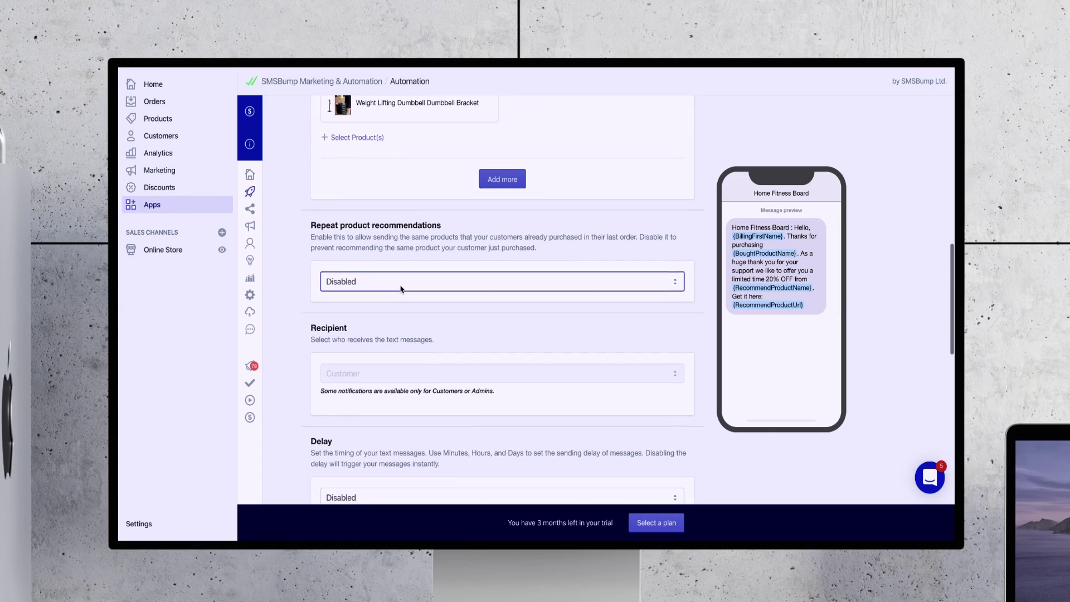
pyautogui.scroll(-1, 435, 263)
pyautogui.click(435, 263)
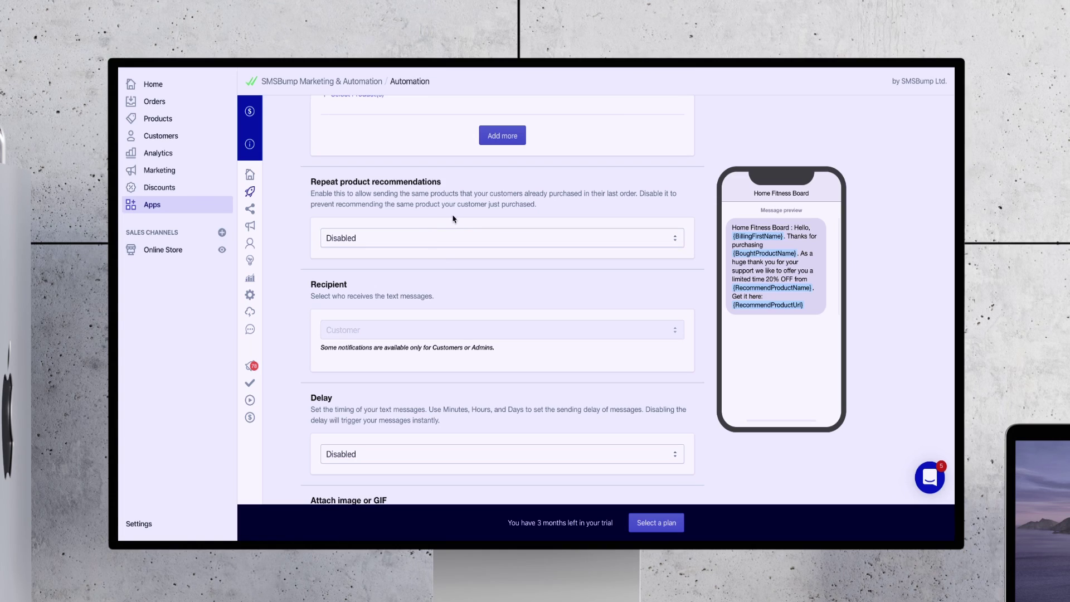
pyautogui.scroll(-4, 454, 219)
pyautogui.moveTo(309, 218); pyautogui.dragTo(336, 217)
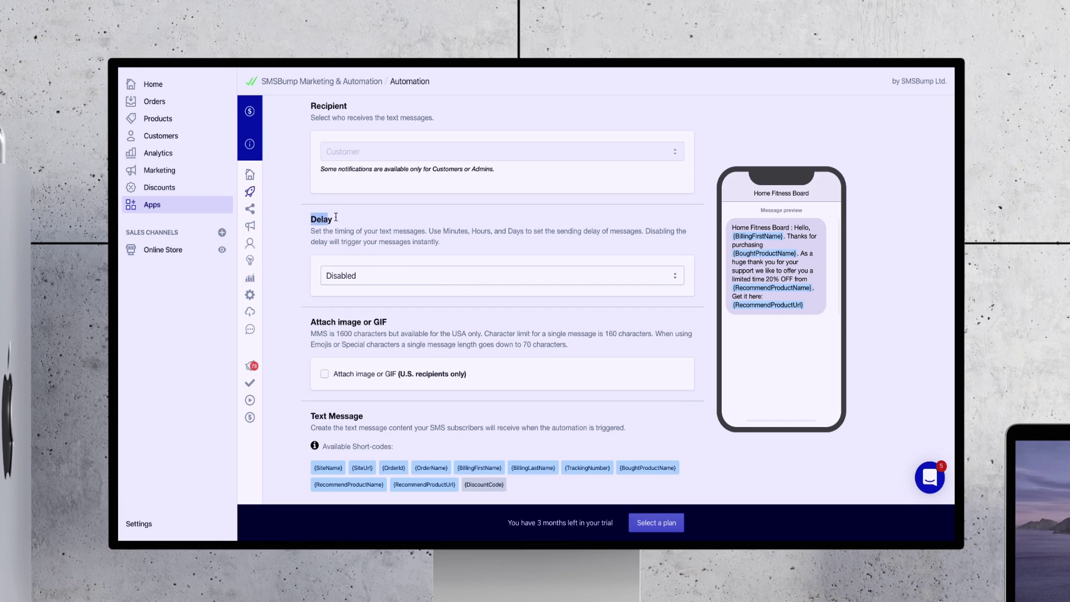
pyautogui.click(376, 272)
pyautogui.click(368, 289)
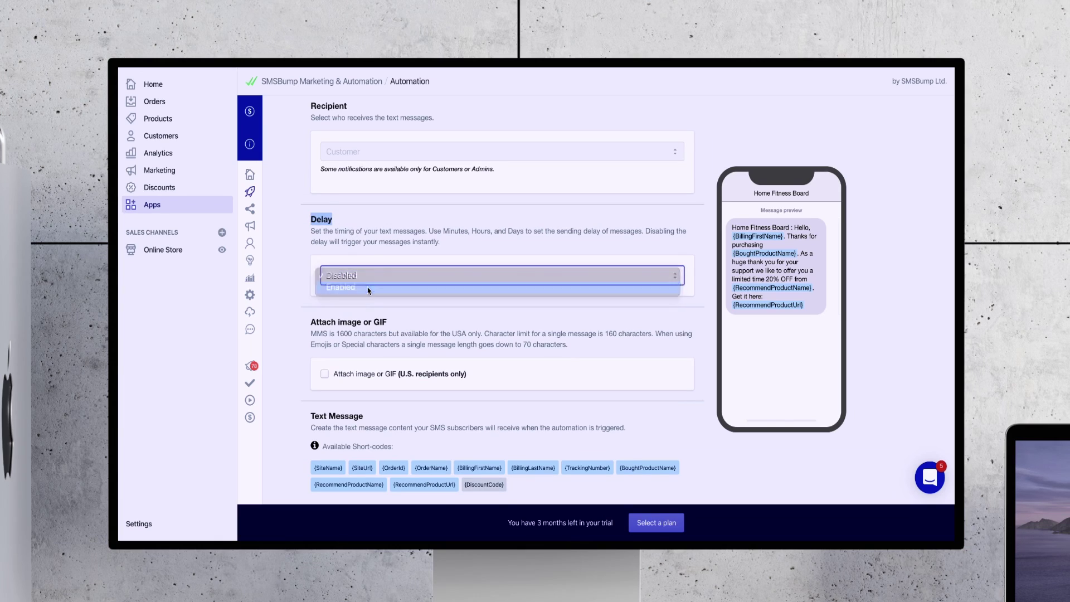
pyautogui.scroll(-1, 390, 312)
pyautogui.click(482, 338)
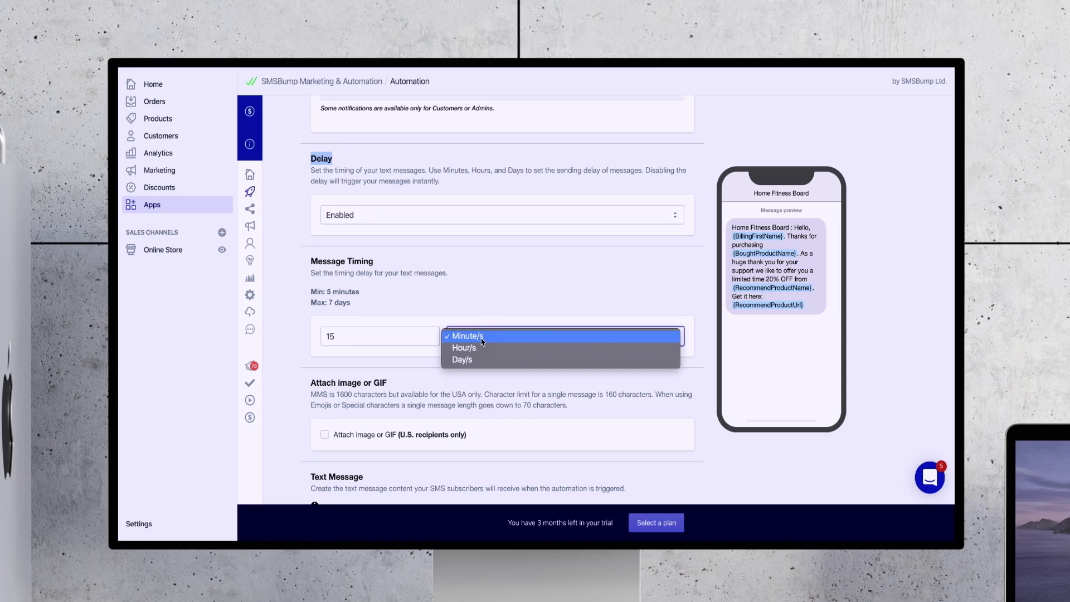
pyautogui.click(479, 348)
pyautogui.click(395, 336)
pyautogui.click(499, 298)
# - Replace the message with SMS Text 1 of the product upsell sequence from the setup document, adding STOP to opt out
pyautogui.scroll(-5, 499, 298)
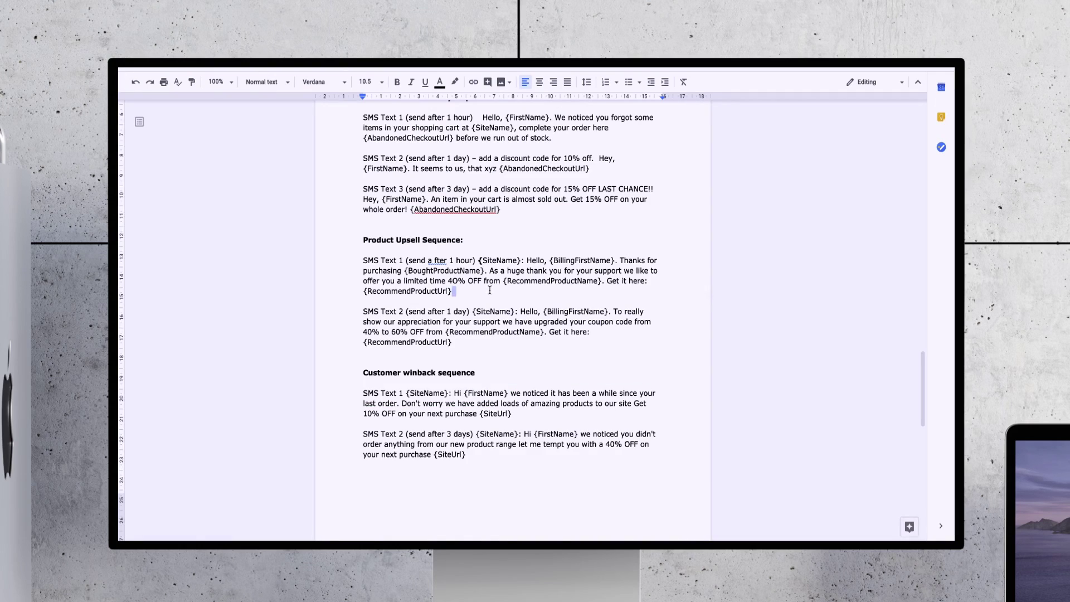
pyautogui.moveTo(453, 291); pyautogui.dragTo(480, 260)
pyautogui.hotkey('ctrl', 'c')
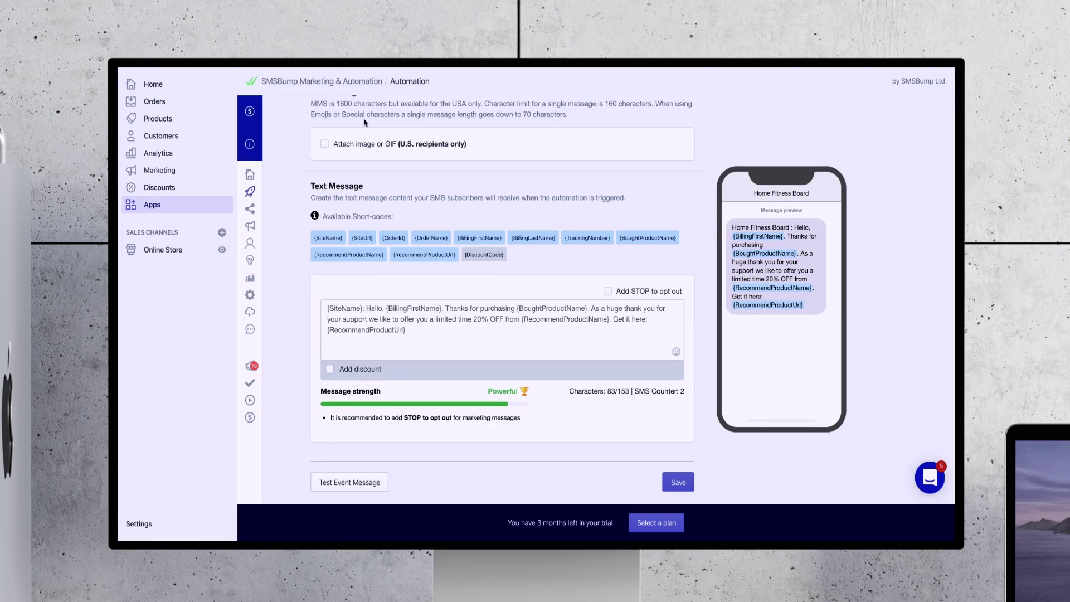
pyautogui.moveTo(426, 329); pyautogui.dragTo(296, 317)
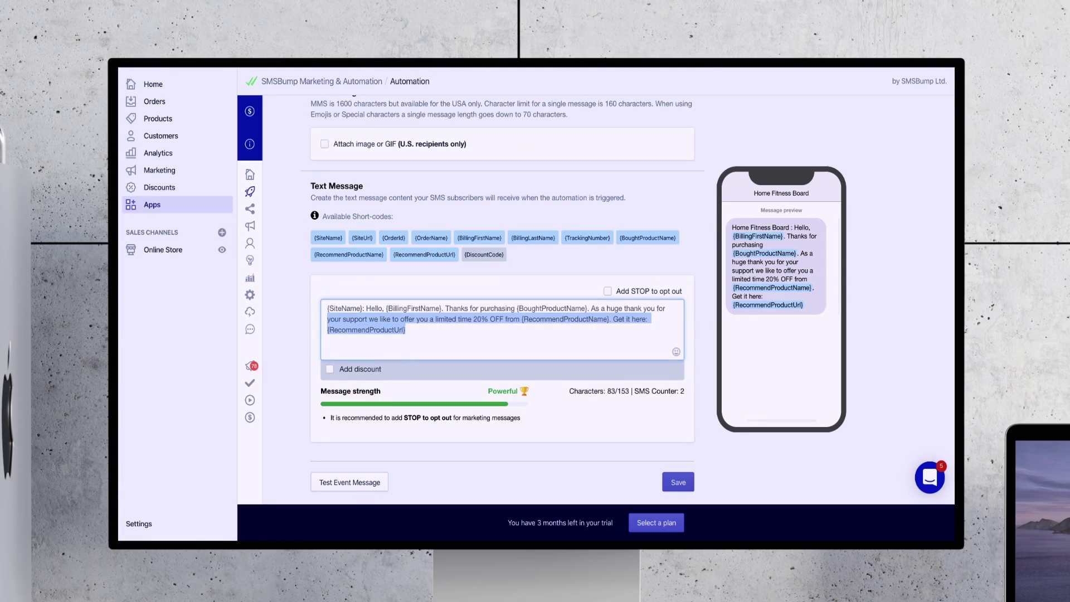
pyautogui.press('BackSpace')
pyautogui.press('BackSpace')
pyautogui.press('BackSpace')
pyautogui.moveTo(675, 320); pyautogui.dragTo(361, 309)
pyautogui.press('BackSpace')
pyautogui.press('BackSpace')
pyautogui.press('BackSpace')
pyautogui.press('BackSpace')
pyautogui.press('BackSpace')
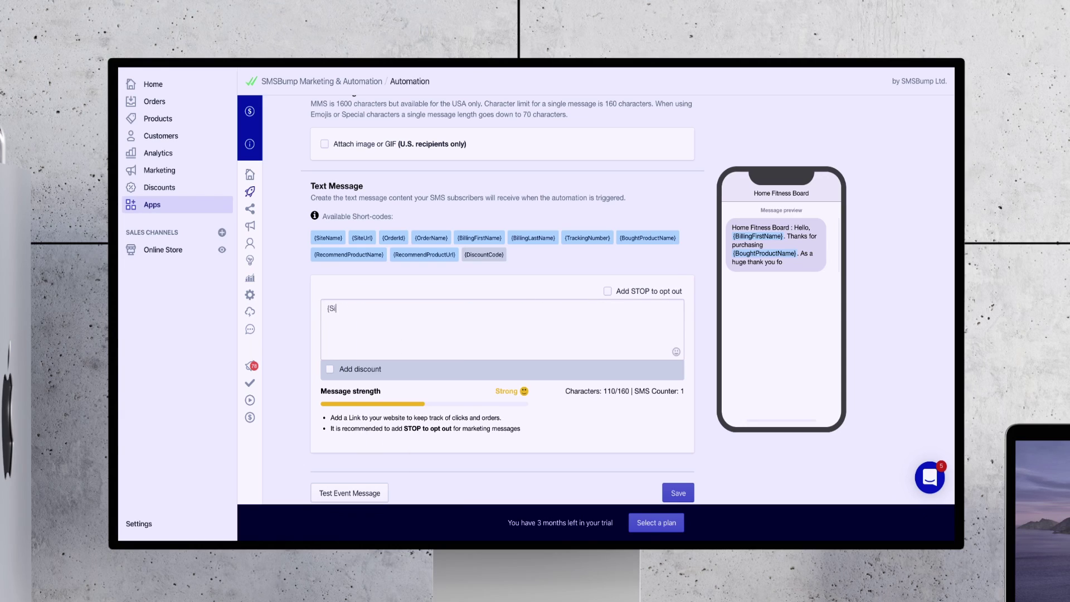
pyautogui.press('BackSpace')
pyautogui.press('BackSpace')
pyautogui.press('BackSpace')
pyautogui.hotkey('ctrl', 'v')
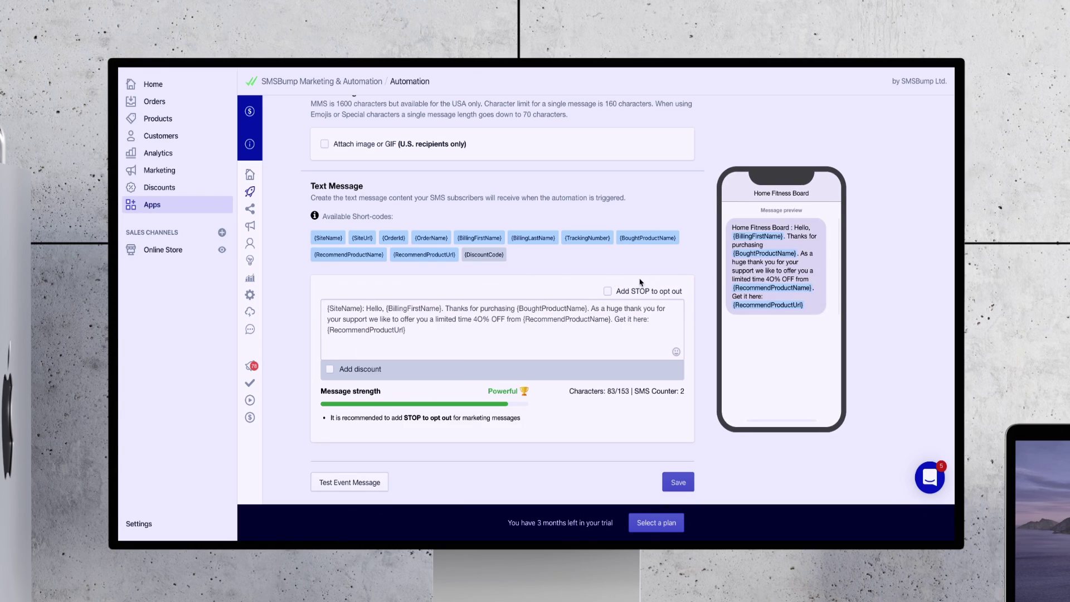
pyautogui.click(607, 290)
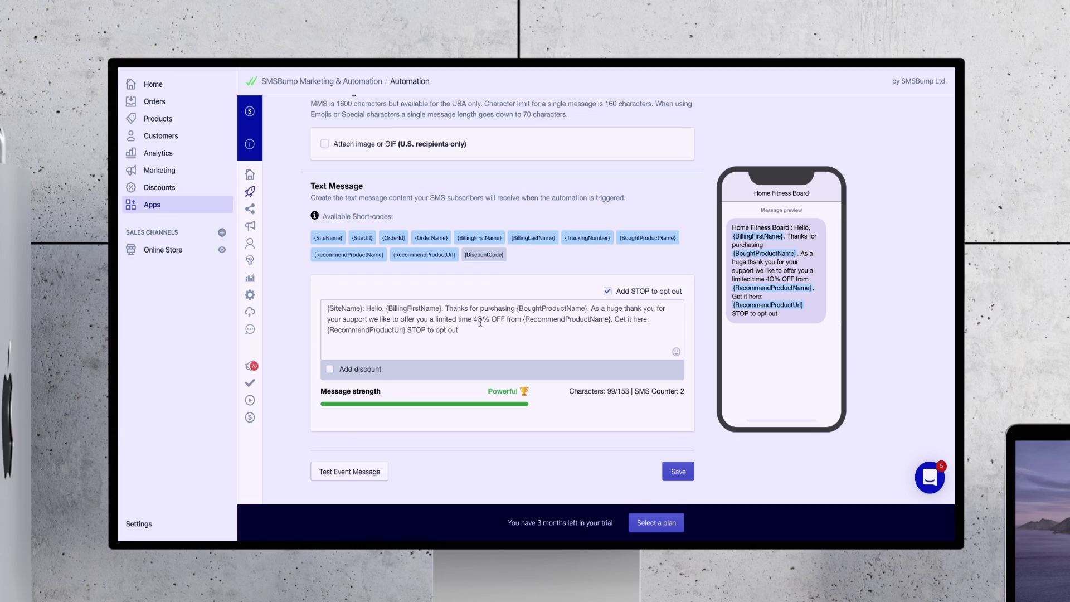
# - Add a unique-per-client percentage discount code of 40 to the message
pyautogui.click(330, 369)
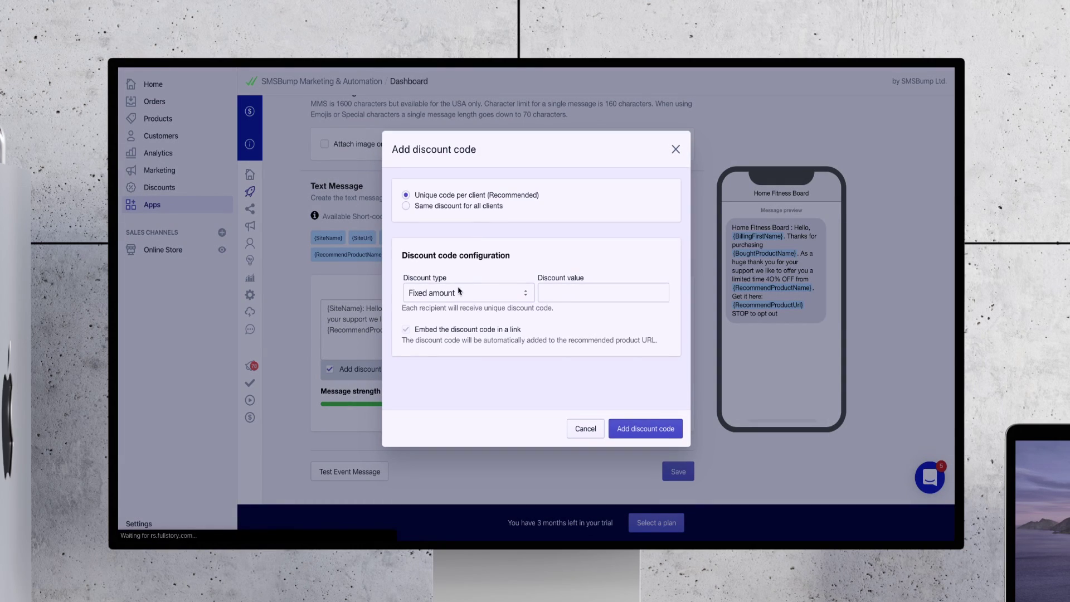
pyautogui.click(502, 292)
pyautogui.click(485, 304)
pyautogui.click(582, 291)
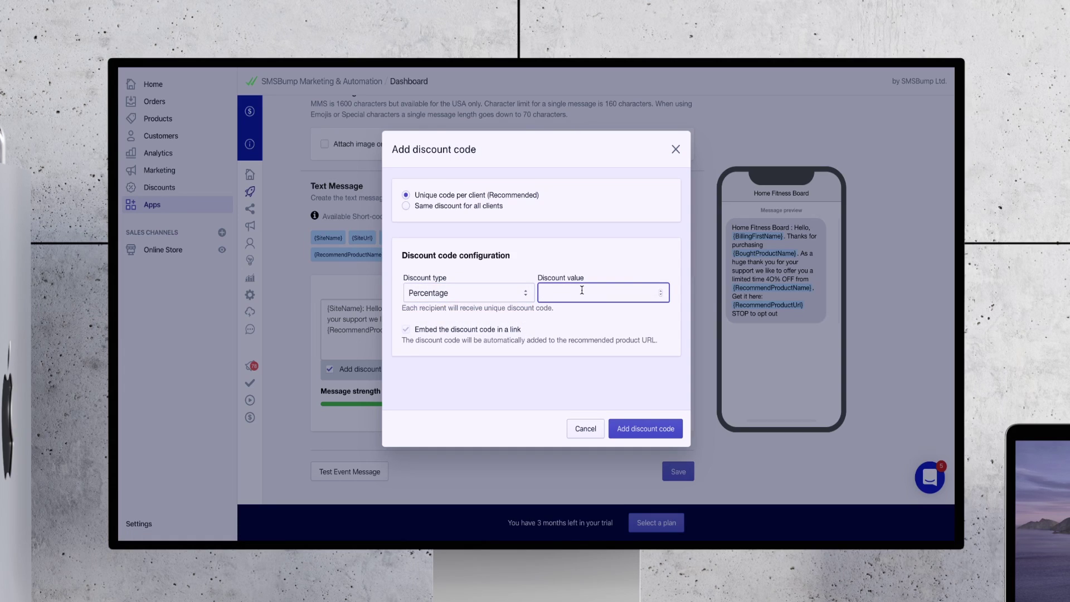
pyautogui.write('40')
pyautogui.click(645, 429)
# - Save the automation, resolving the STOP keyword suggestion, and activate "Product Upsell [Customer] 1 hour"
pyautogui.click(679, 472)
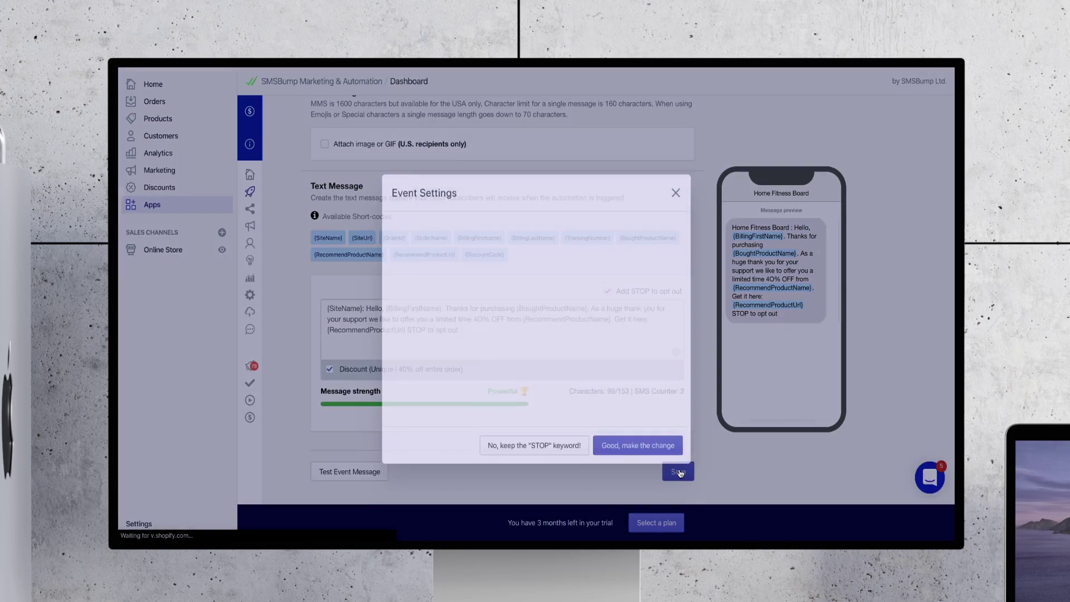
pyautogui.click(649, 418)
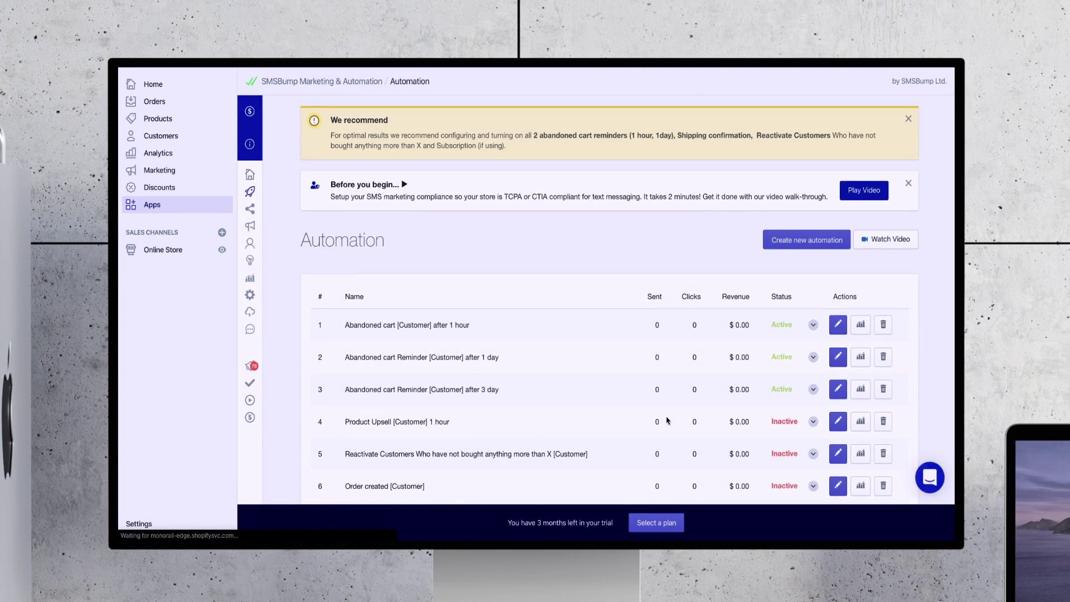
pyautogui.click(801, 425)
pyautogui.click(789, 448)
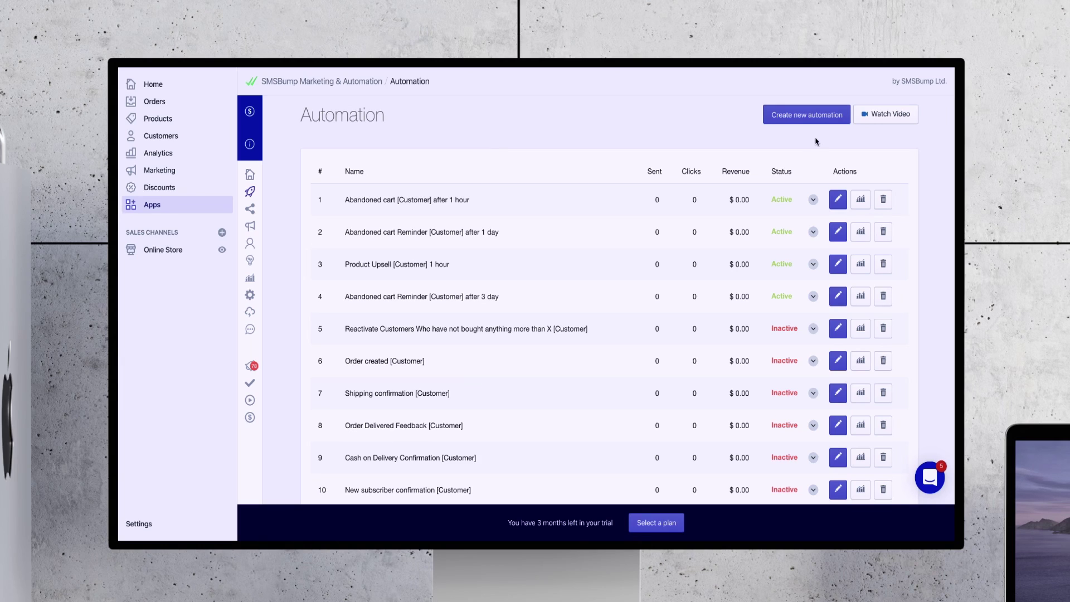
# - Create a new automation named "Product Upsell [Customer] 1 day" with Product Upsell as its automation type
pyautogui.click(809, 118)
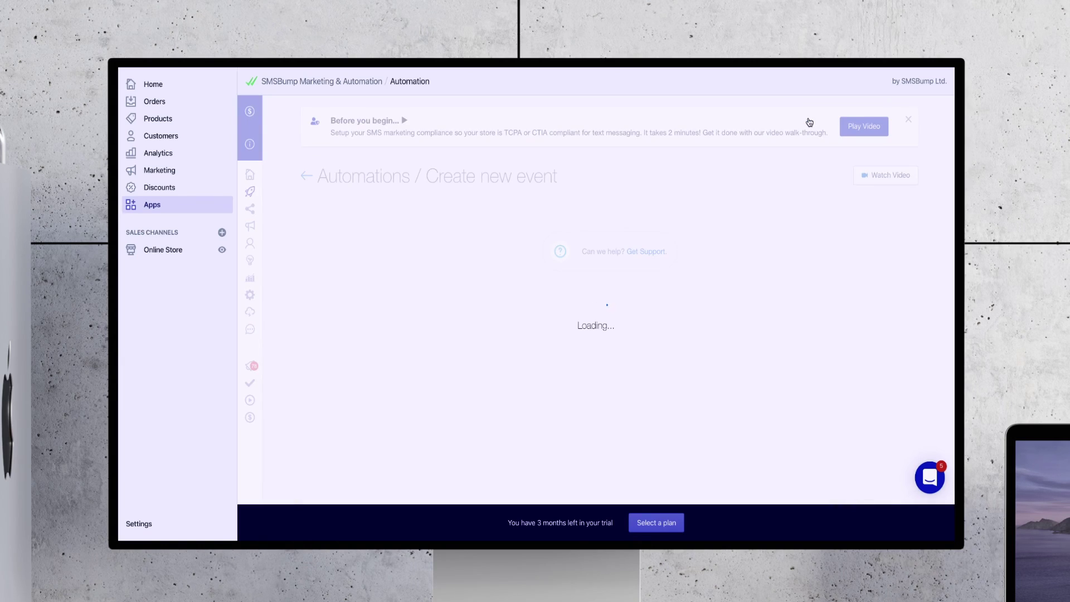
pyautogui.click(380, 265)
pyautogui.write('Product Upsell [Customer] 1 hour')
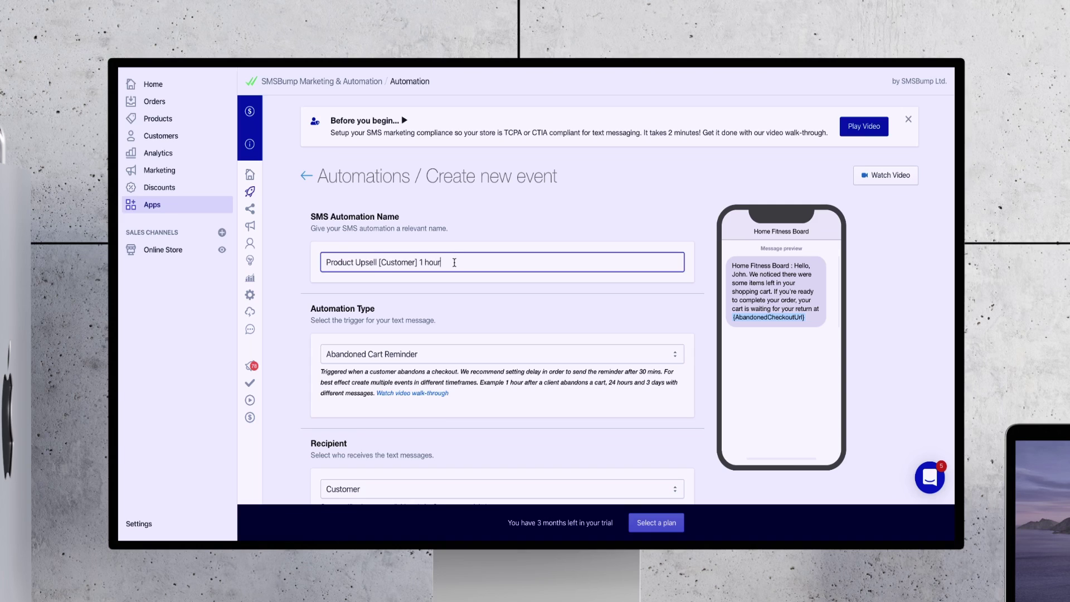
pyautogui.press('BackSpace')
pyautogui.press('BackSpace')
pyautogui.press('BackSpace')
pyautogui.press('BackSpace')
pyautogui.write('day')
pyautogui.scroll(-3, 419, 263)
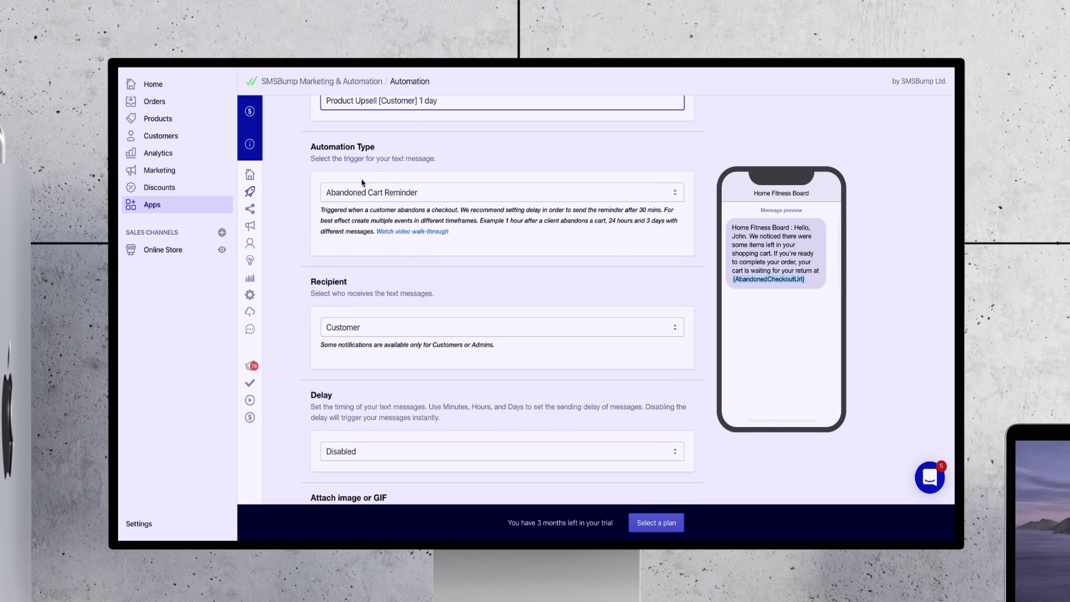
pyautogui.click(421, 192)
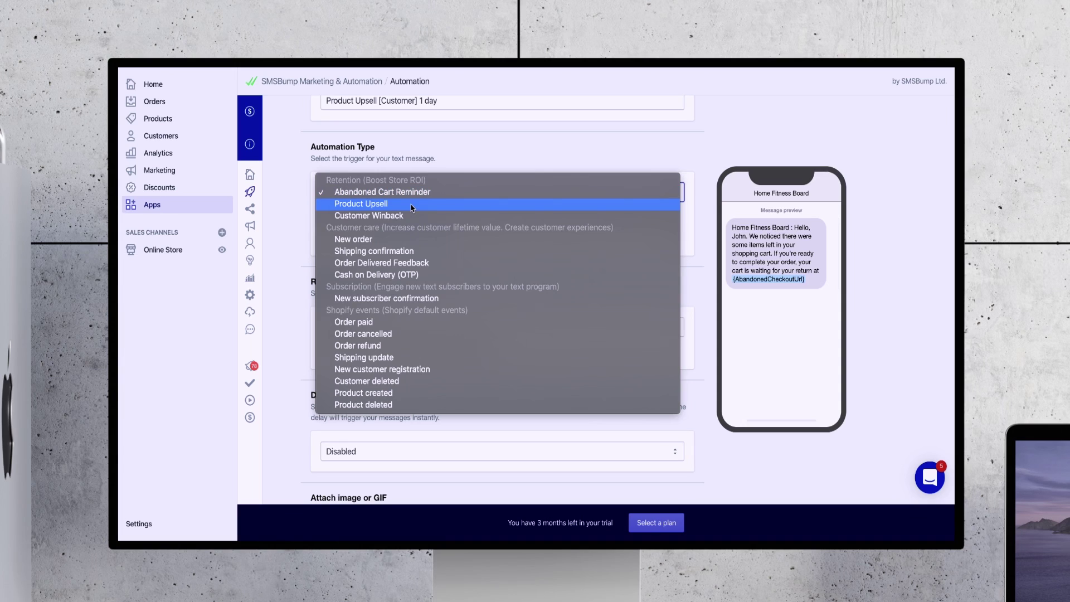
pyautogui.click(412, 204)
# - Set Home Fitness Board as the trigger purchase and Weight Lifting Dumbbell Dumbbell Bracket as the recommended product
pyautogui.scroll(-3, 445, 301)
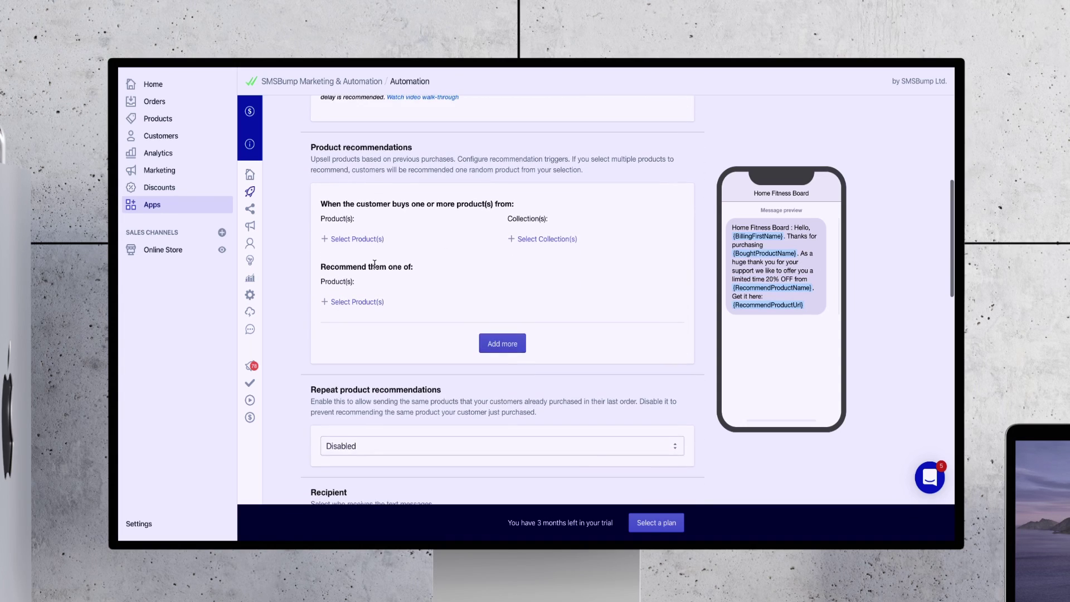
pyautogui.click(359, 241)
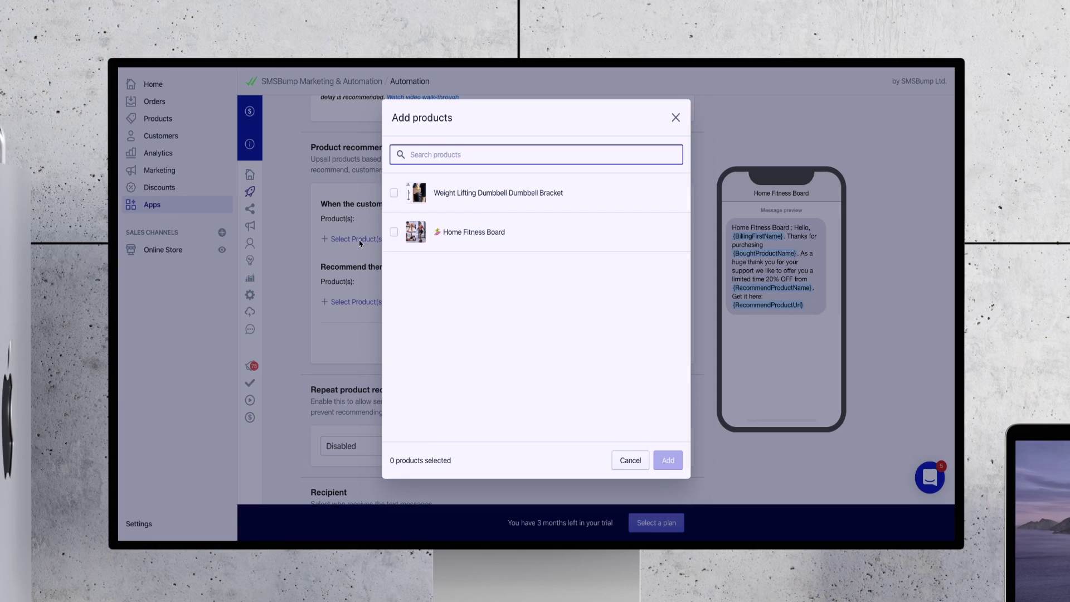
pyautogui.click(454, 237)
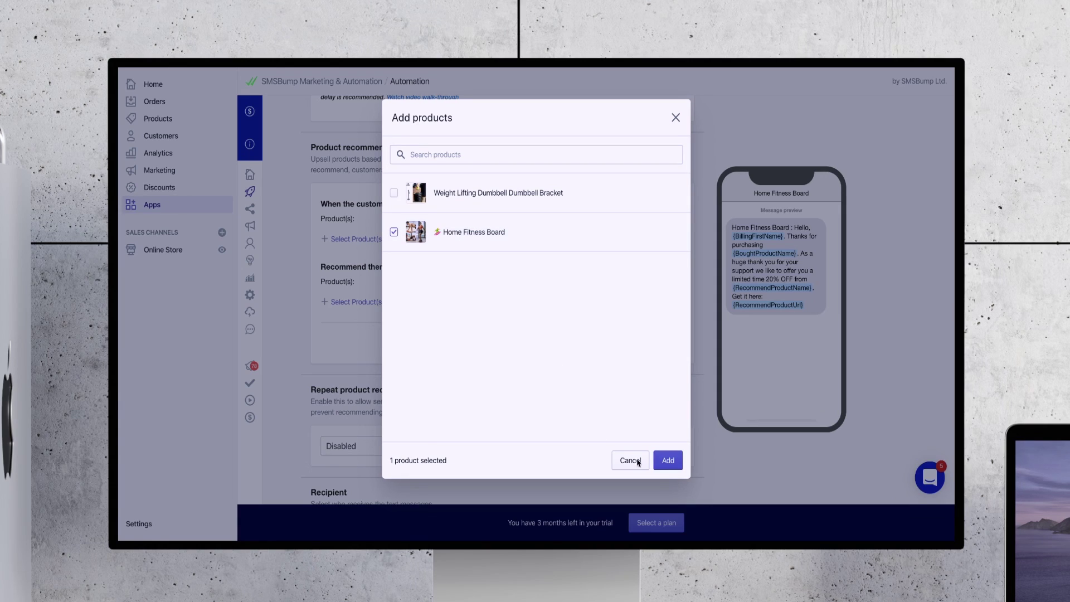
pyautogui.click(668, 461)
pyautogui.click(358, 346)
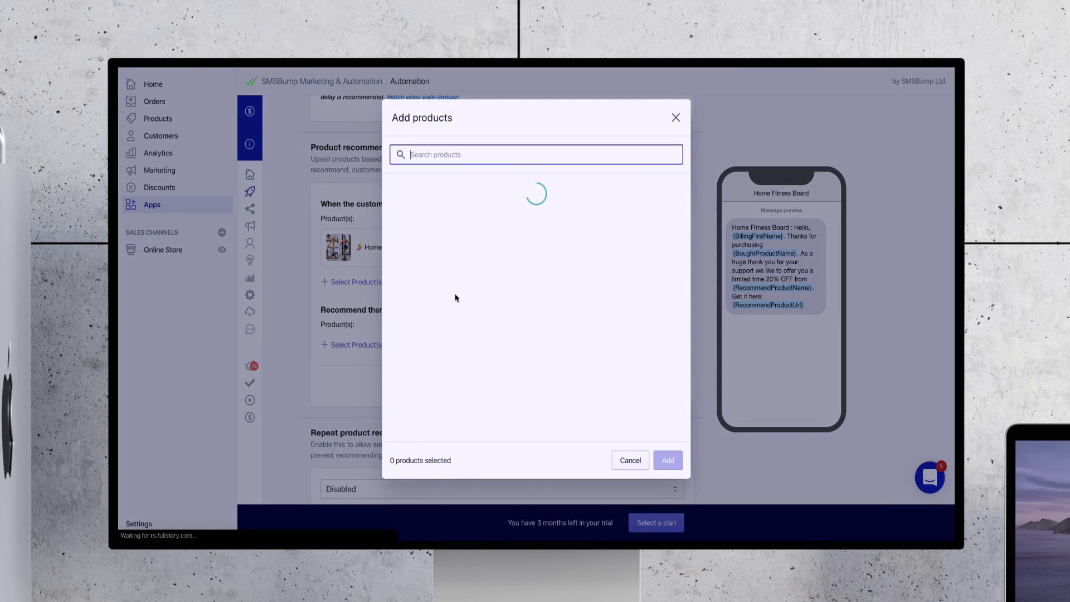
pyautogui.click(498, 193)
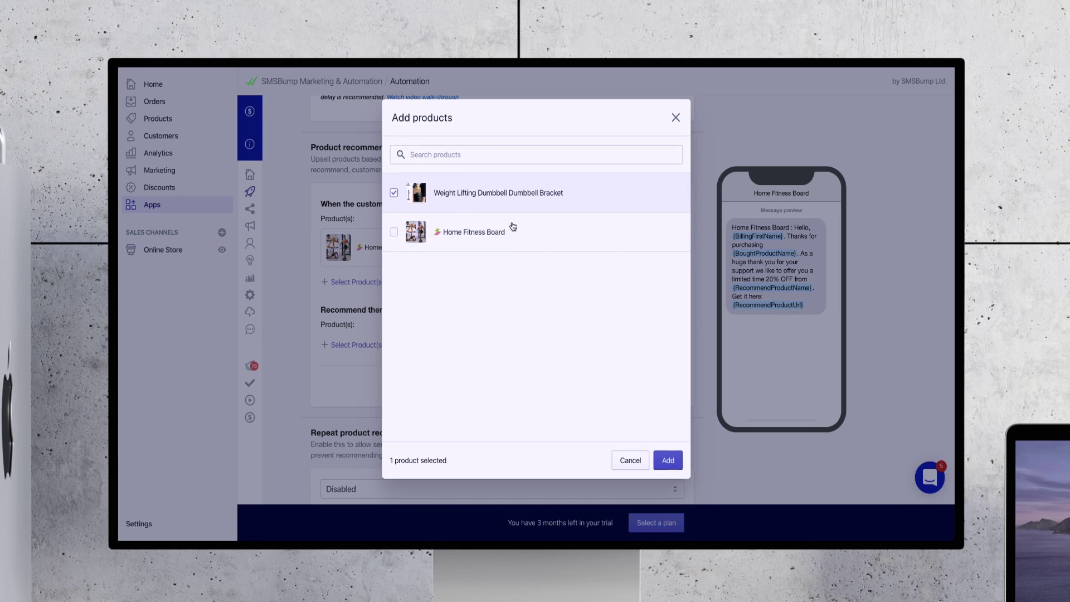
pyautogui.click(668, 460)
# - Enable the message delay and set its timing to 1 day
pyautogui.scroll(-3, 557, 424)
pyautogui.scroll(-5, 557, 424)
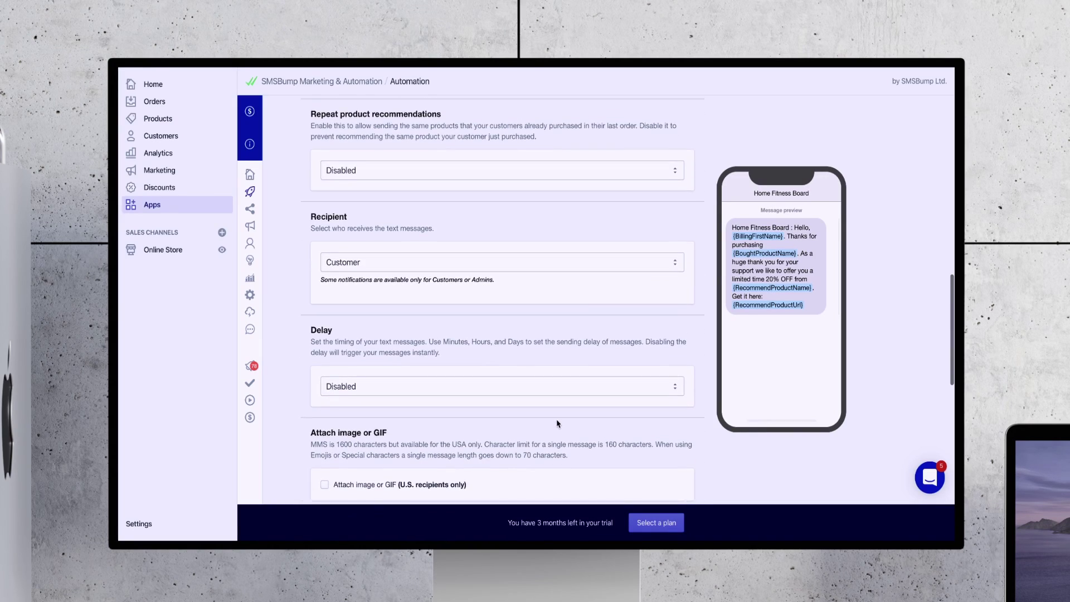
pyautogui.scroll(-1, 525, 361)
pyautogui.click(426, 282)
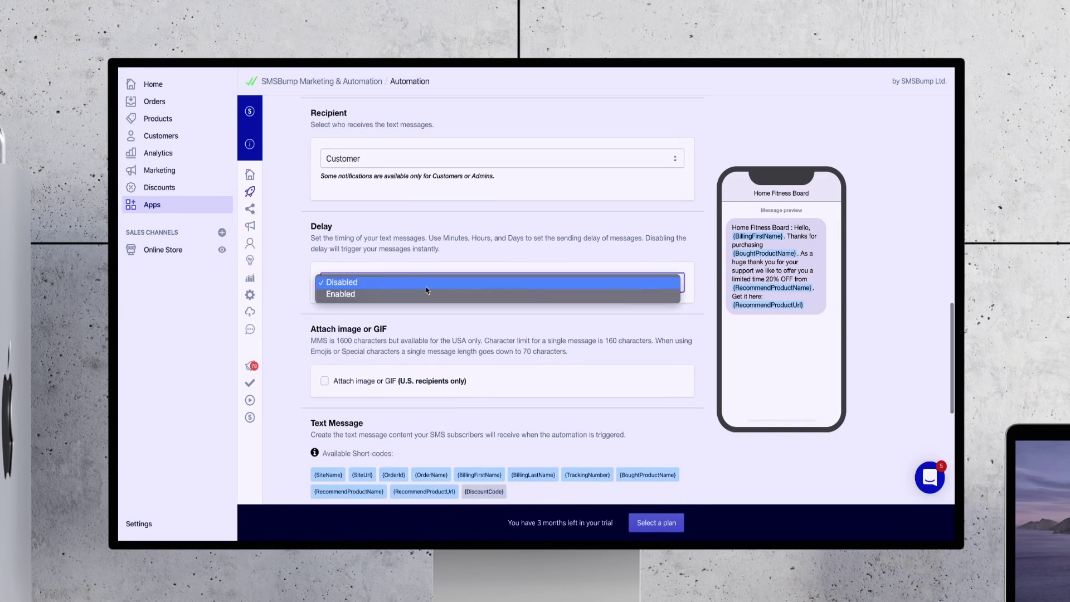
pyautogui.click(423, 293)
pyautogui.scroll(-2, 442, 354)
pyautogui.click(370, 310)
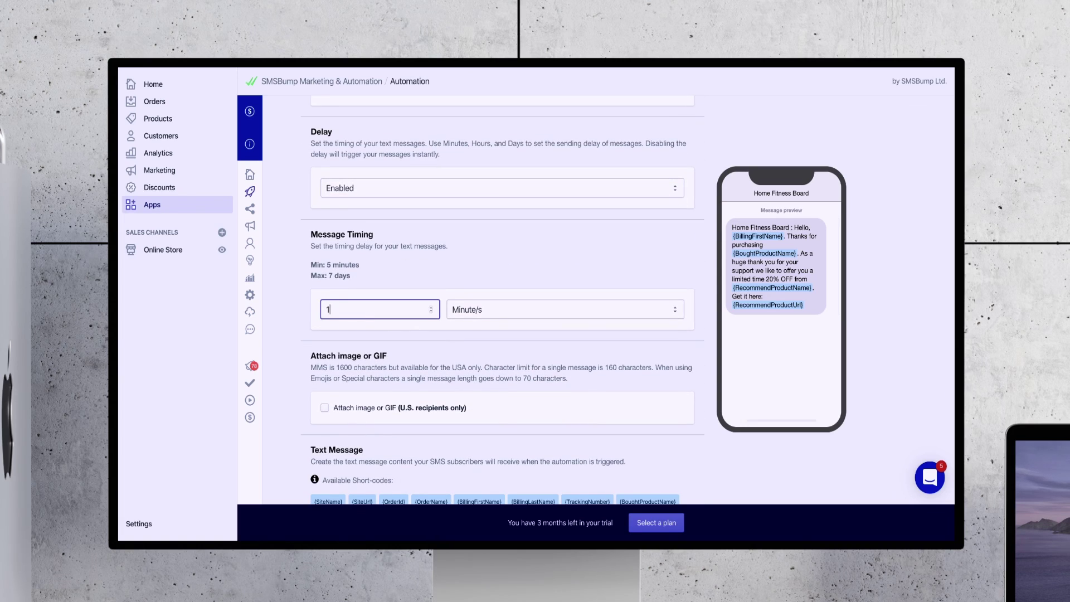
# - Replace the message with SMS Text 2 of the product upsell sequence, adding STOP to opt out and turning on a discount
pyautogui.scroll(-5, 480, 366)
pyautogui.moveTo(480, 366); pyautogui.dragTo(326, 337)
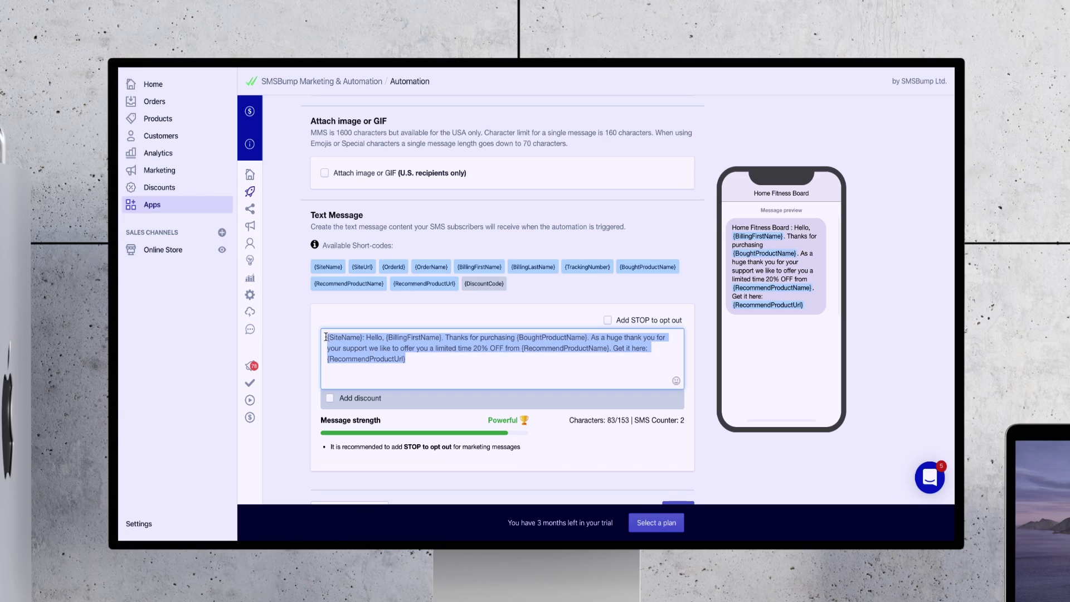
pyautogui.press('BackSpace')
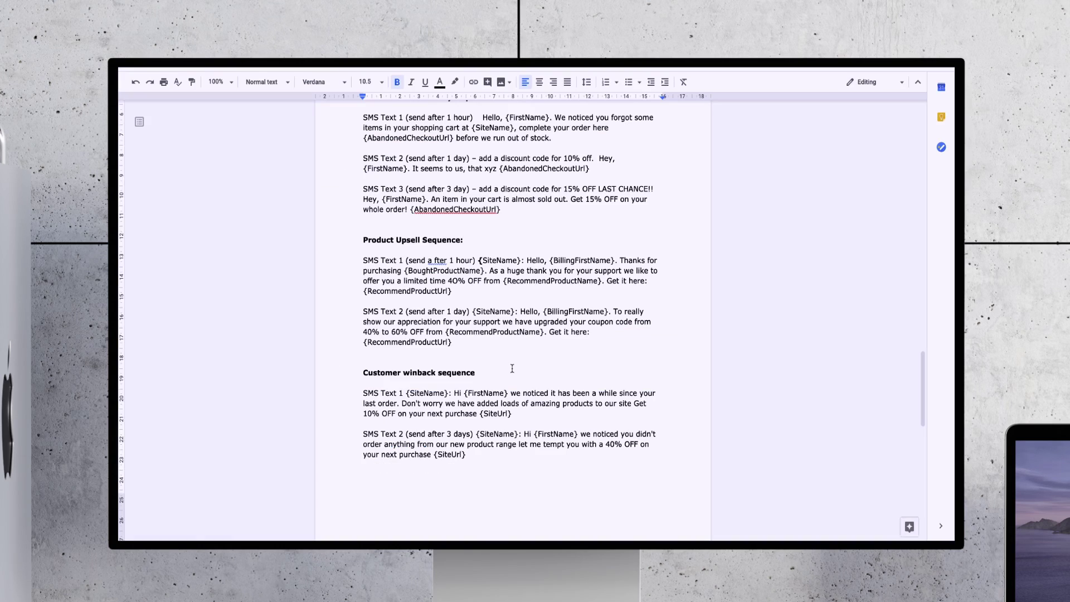
pyautogui.moveTo(365, 353); pyautogui.dragTo(474, 312)
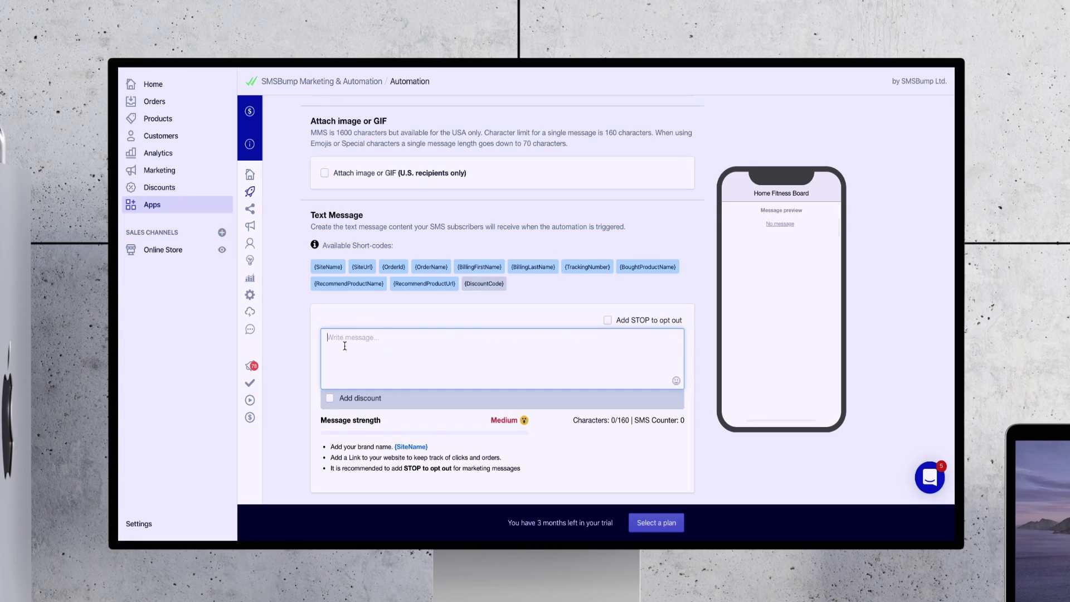
pyautogui.write('{SiteName}: Hello, {BillingFirstName}. To really show our appreciation for your support we have upgraded your coupon code from 40% to 60% OFF from {RecommendProductName}. Get it here: {RecommendProductUrl}')
pyautogui.click(607, 320)
pyautogui.click(370, 399)
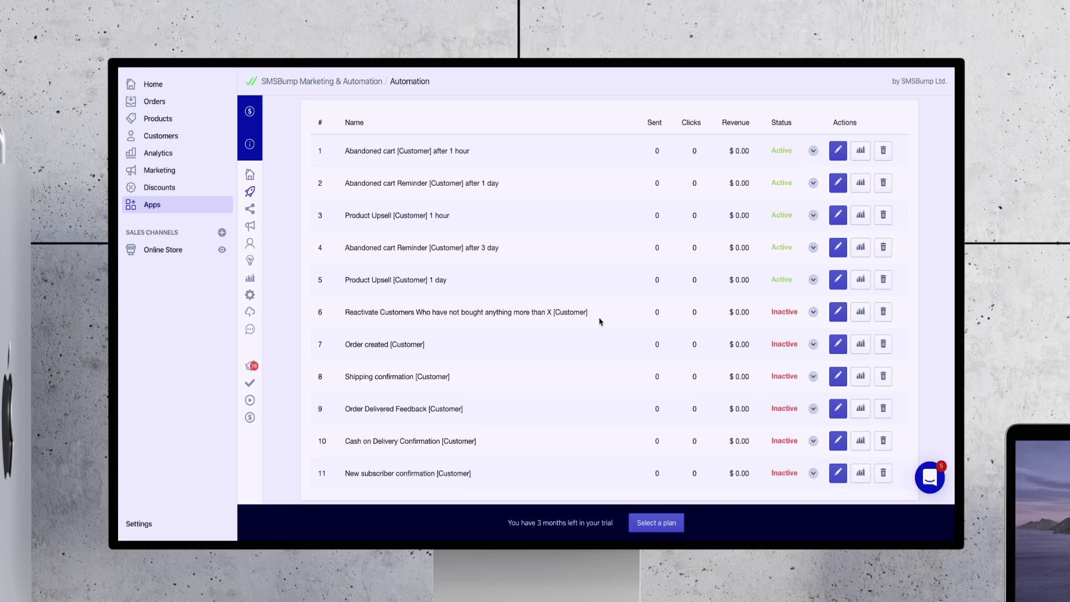
# - Open the automation that reactivates customers who have not bought anything for editing, and check its name, last-order interval and message timing
pyautogui.click(837, 313)
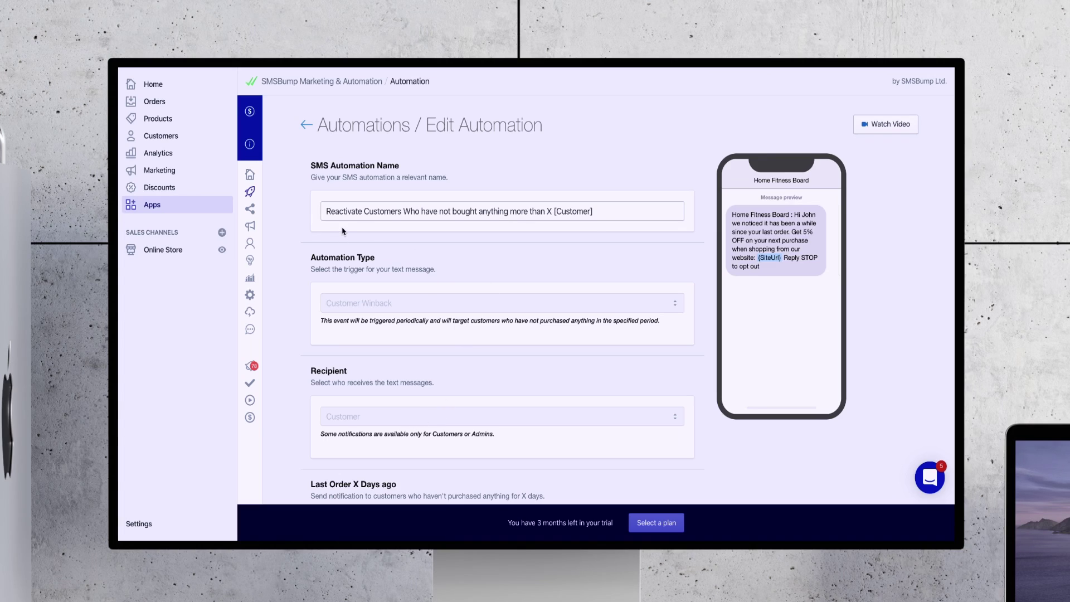
pyautogui.click(548, 212)
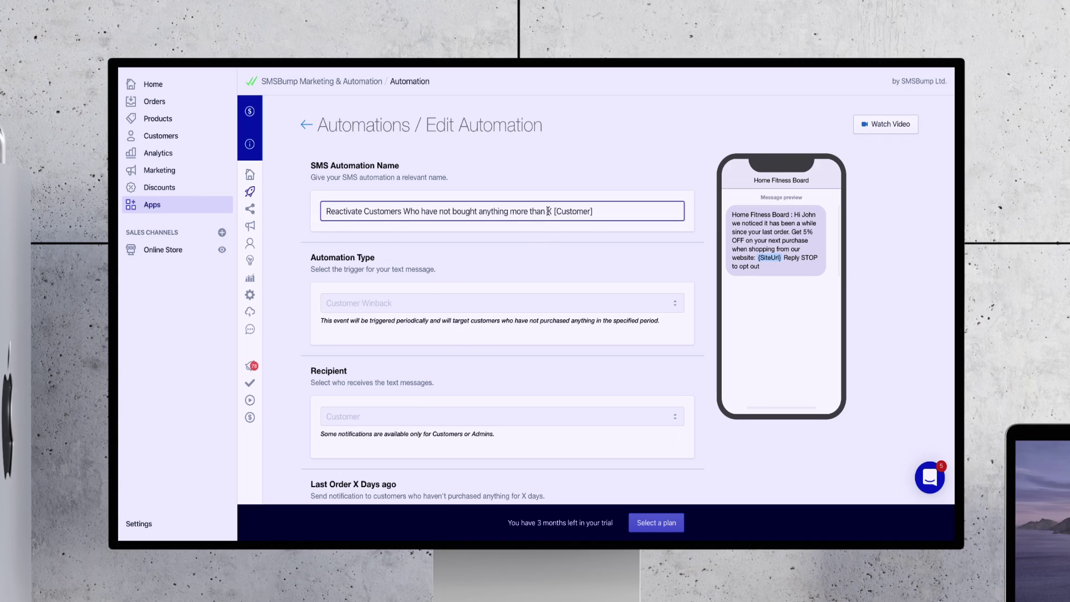
pyautogui.doubleClick(548, 211)
pyautogui.scroll(-4, 564, 251)
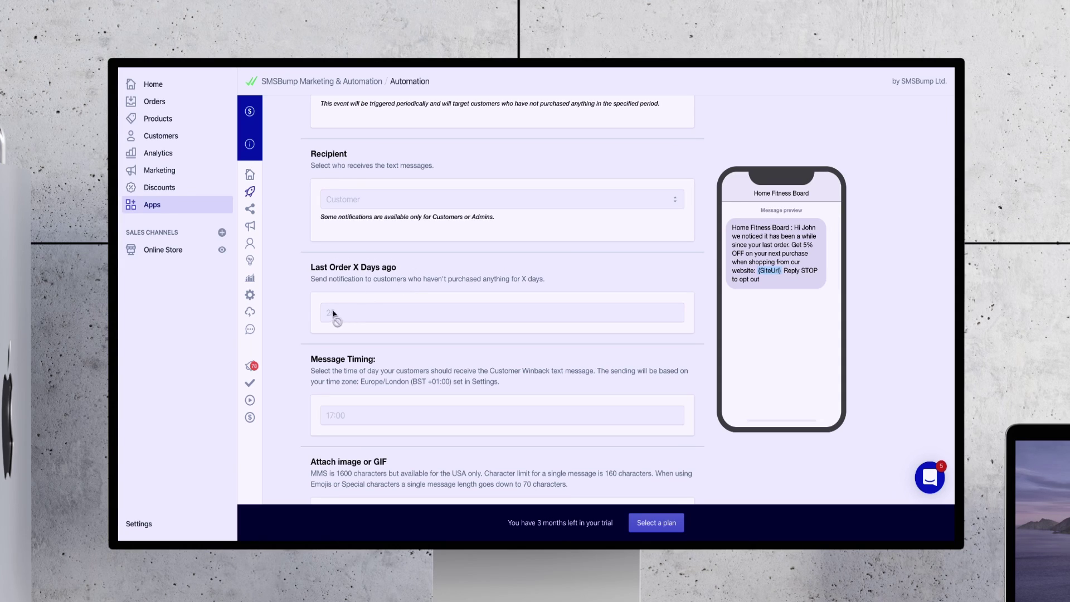
pyautogui.scroll(-1, 491, 377)
pyautogui.scroll(-1, 490, 377)
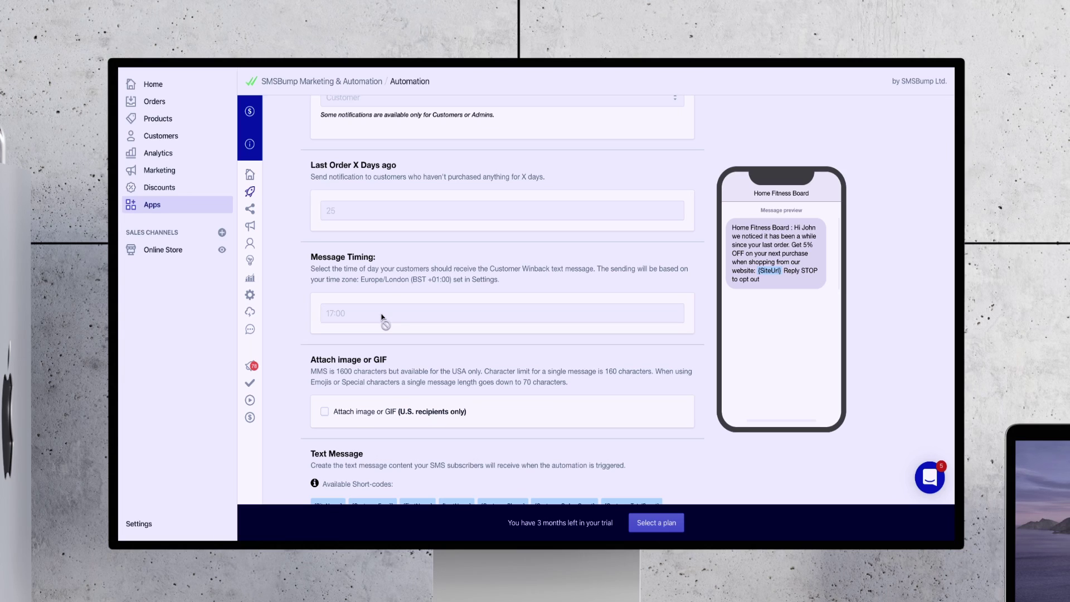
pyautogui.scroll(-5, 382, 316)
# - Replace the winback message with one mentioning new products and 10% OFF on the next purchase, adding STOP to opt out and the brand name
pyautogui.click(565, 302)
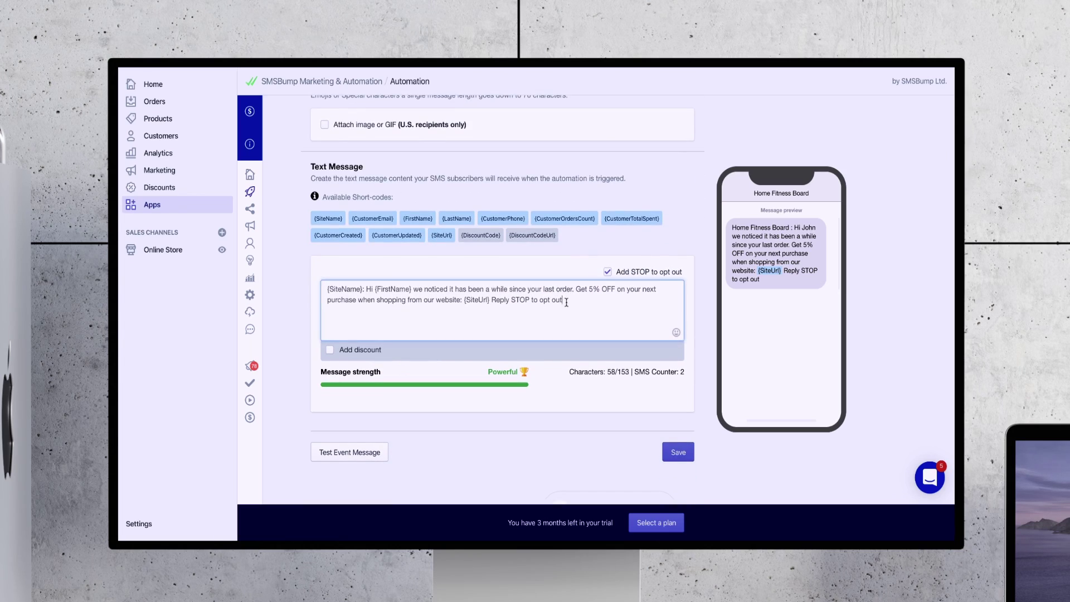
pyautogui.moveTo(566, 302); pyautogui.dragTo(326, 277)
pyautogui.press('BackSpace')
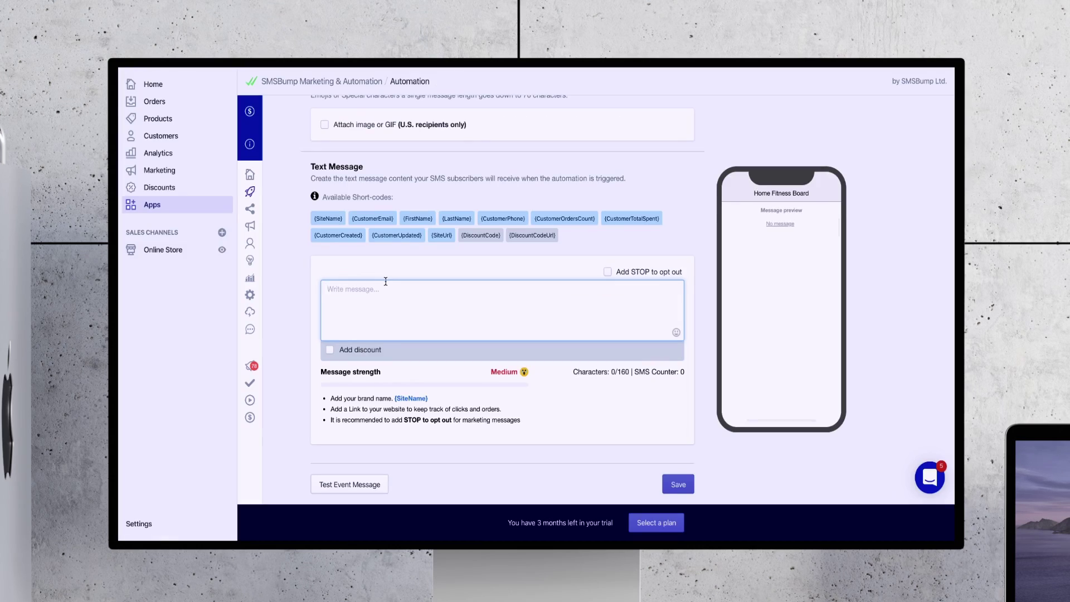
pyautogui.write("Hi {FirstName} we noticed it has been a while since your last order. Don't worry we have added loads of amazing products to our site Get 10% OFF on your next purchase {SiteUrl}")
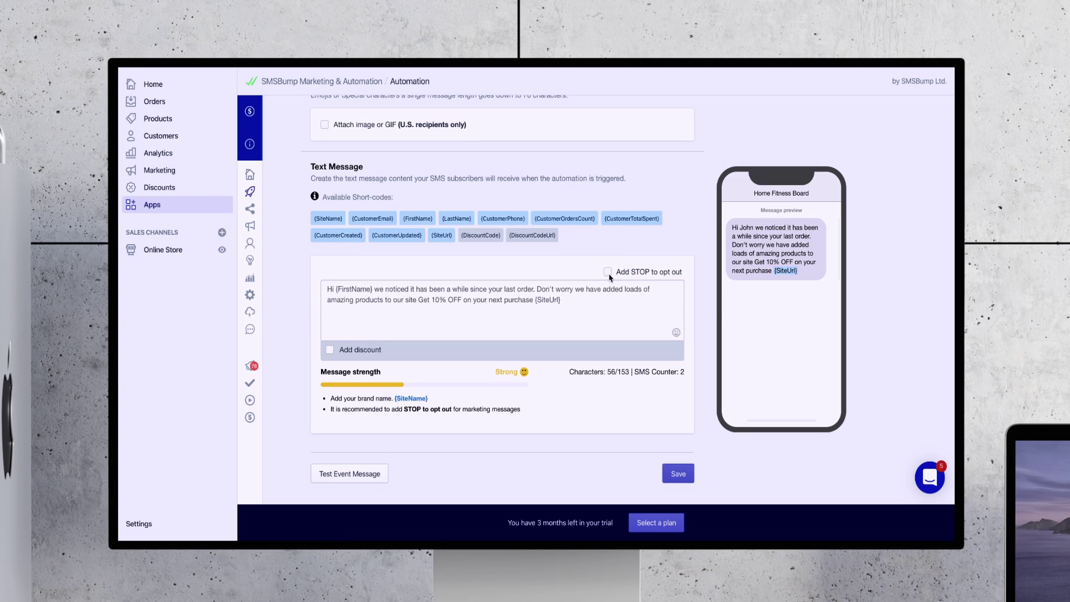
pyautogui.click(608, 273)
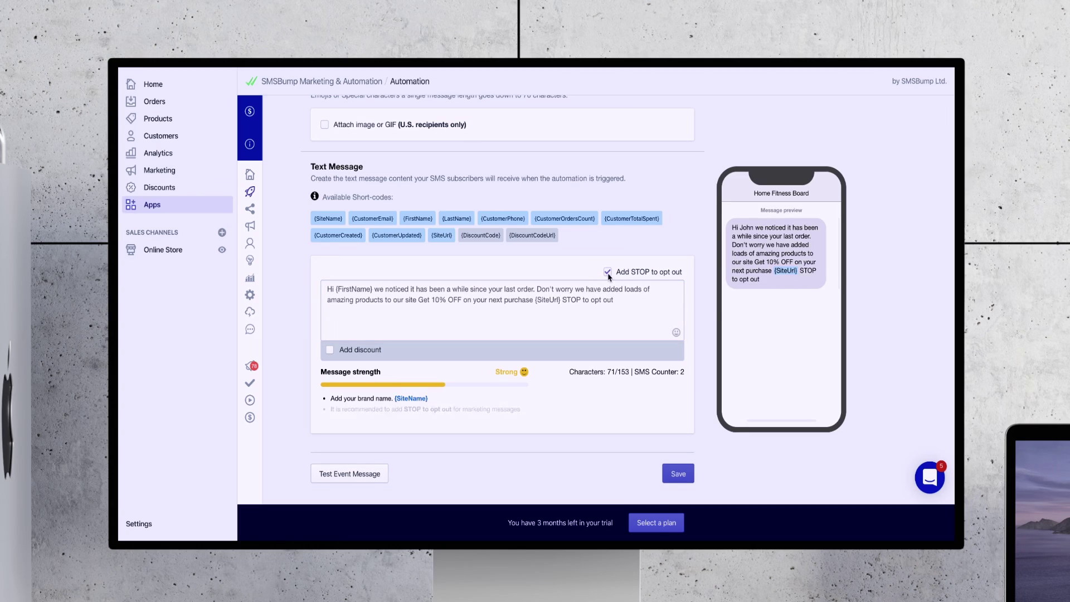
pyautogui.click(410, 399)
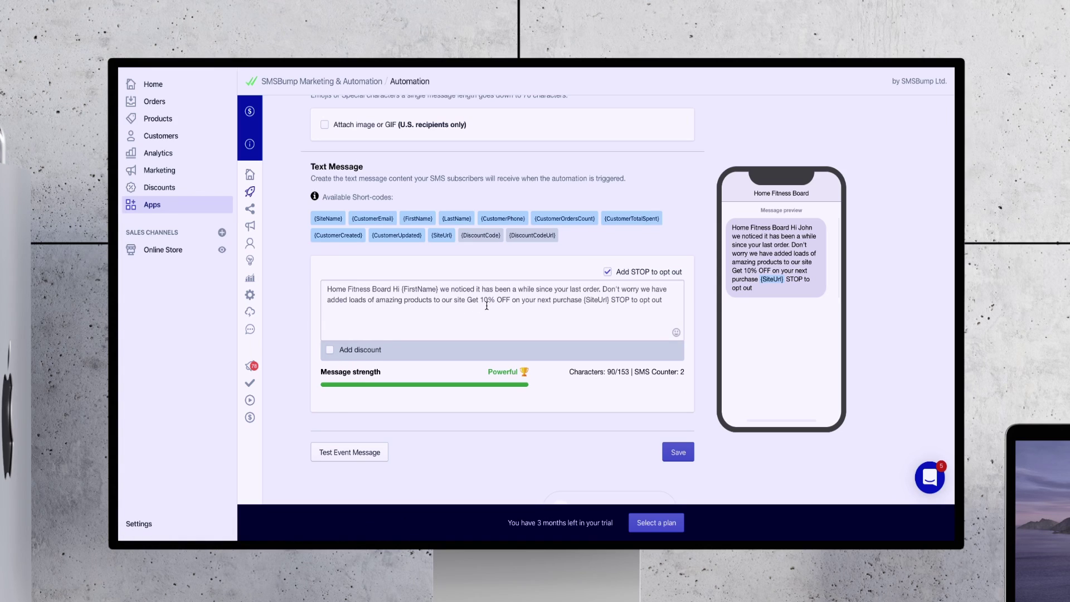
# - Review the customer winback automation's settings and message, and save it
pyautogui.scroll(1, 553, 310)
pyautogui.scroll(10, 556, 310)
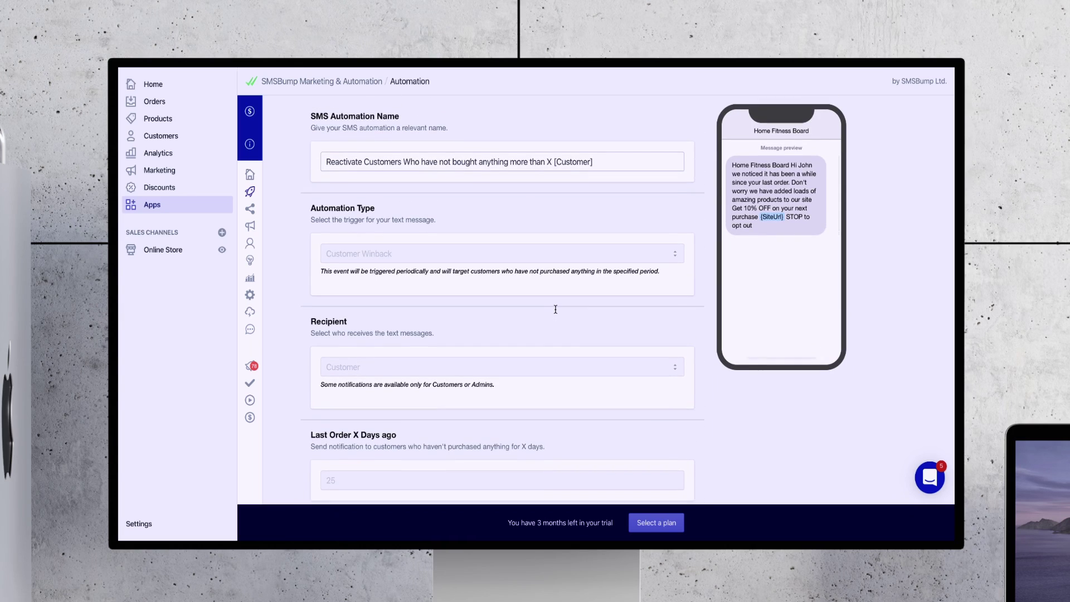
pyautogui.scroll(-1, 555, 309)
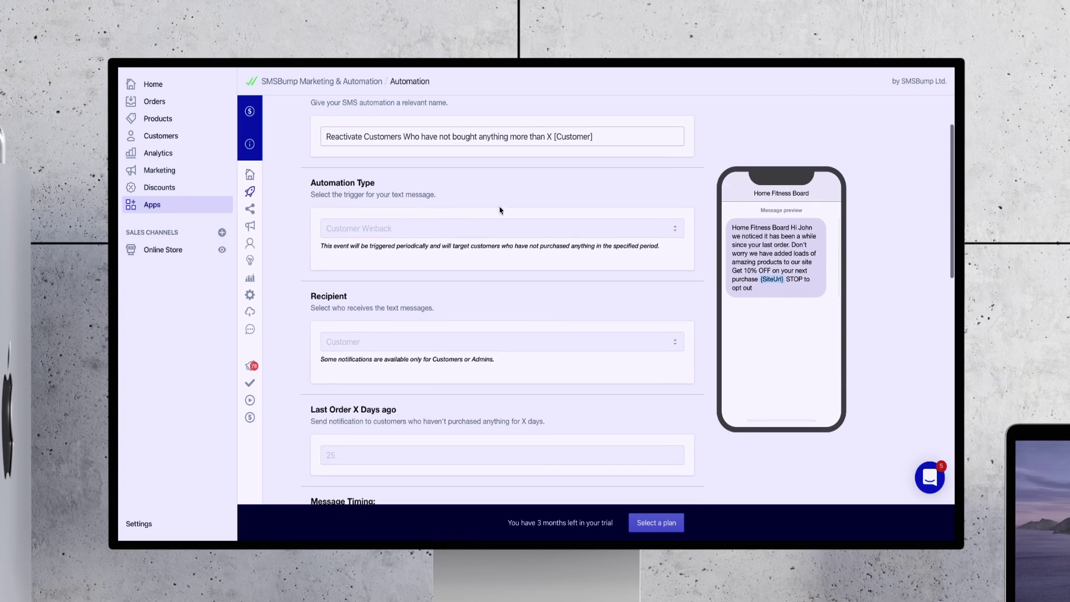
pyautogui.scroll(-2, 486, 354)
pyautogui.scroll(-2, 486, 354)
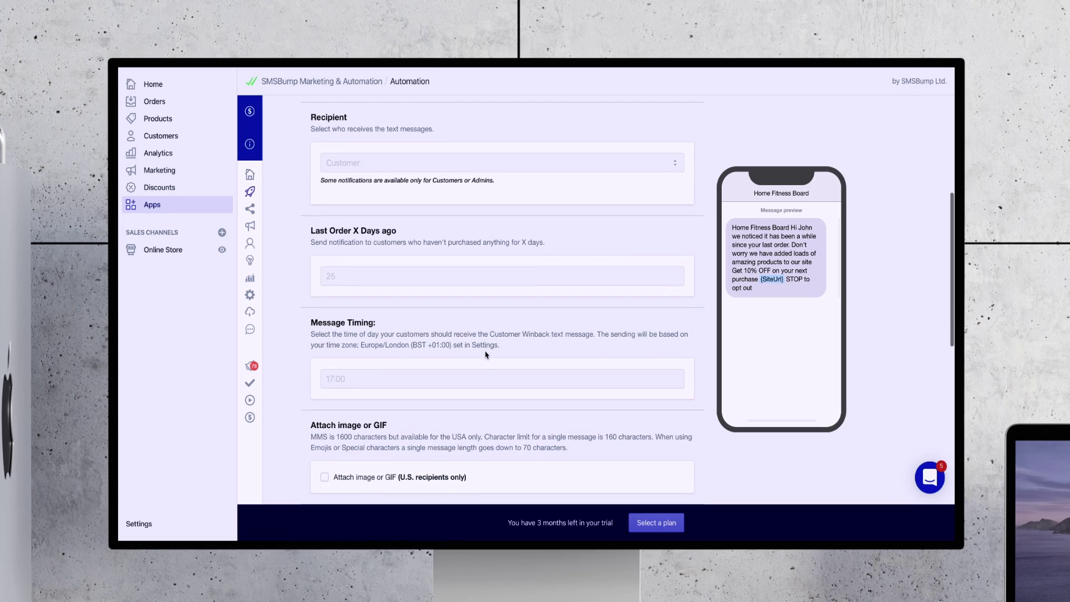
pyautogui.scroll(-7, 434, 276)
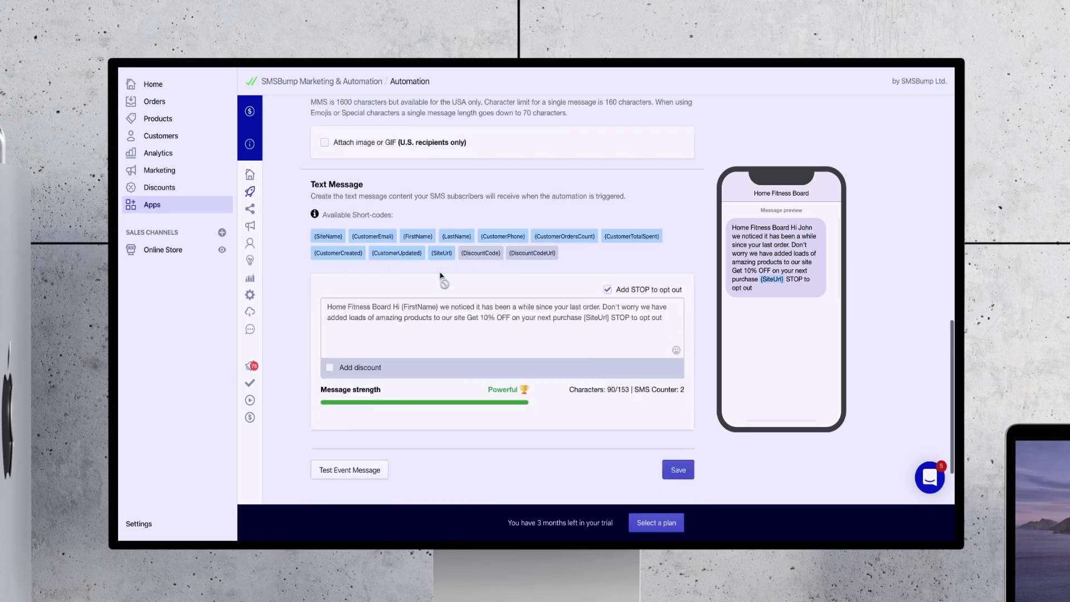
pyautogui.click(681, 397)
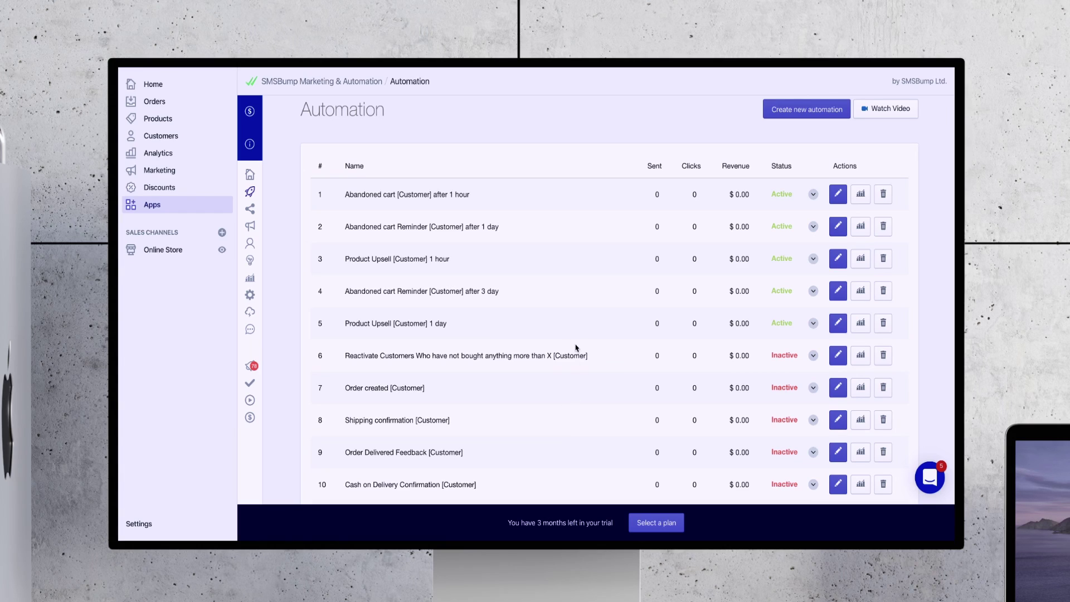
# - Go from the automations list to the flows and open the Shipping Confirmation flow for editing
pyautogui.scroll(-1, 576, 347)
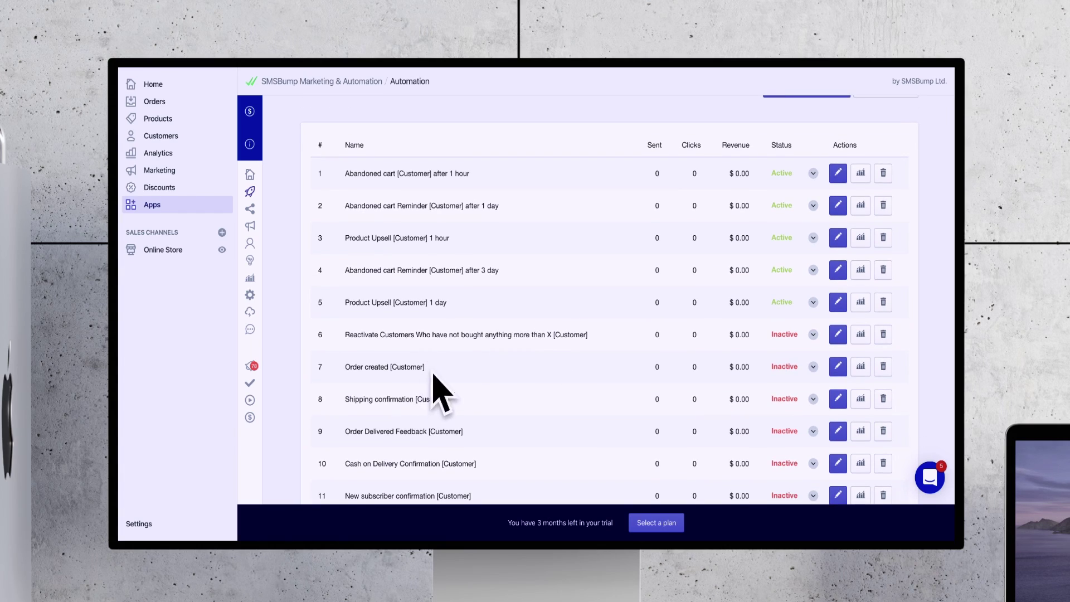
pyautogui.scroll(2, 718, 208)
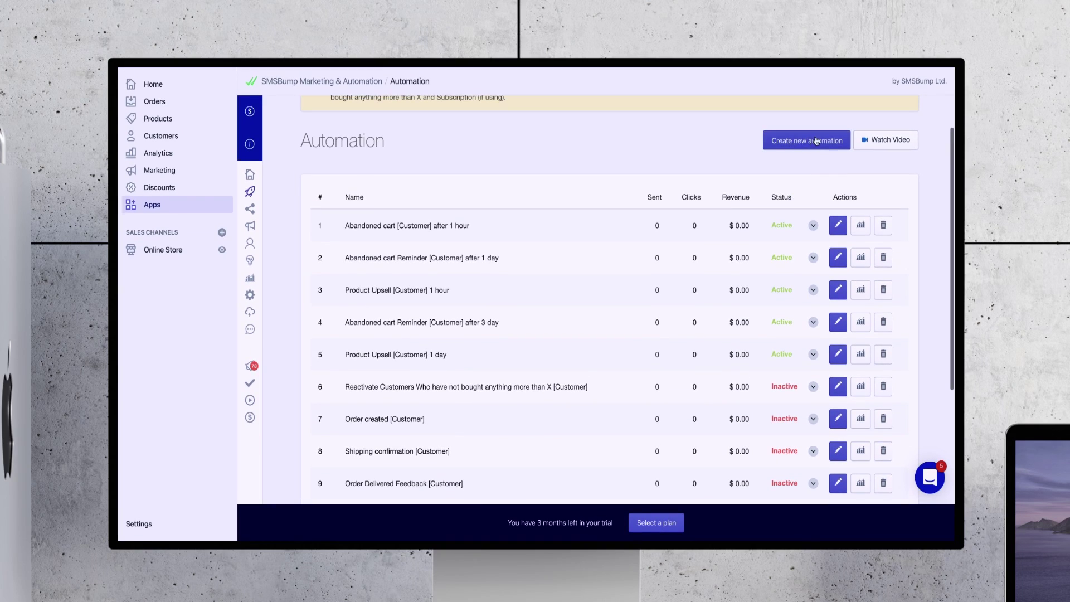
pyautogui.scroll(-3, 719, 204)
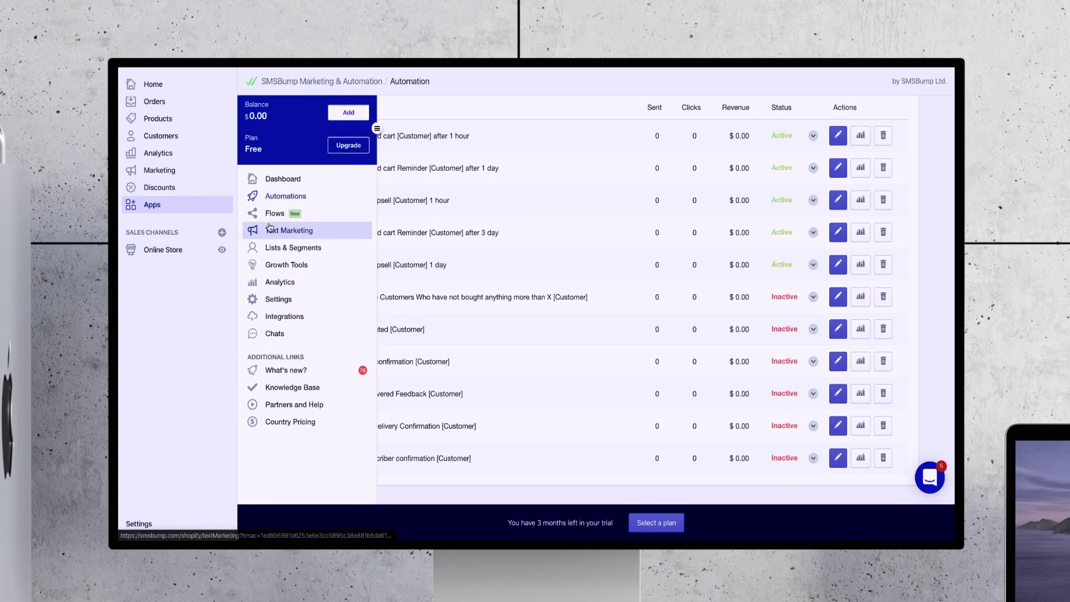
pyautogui.click(274, 221)
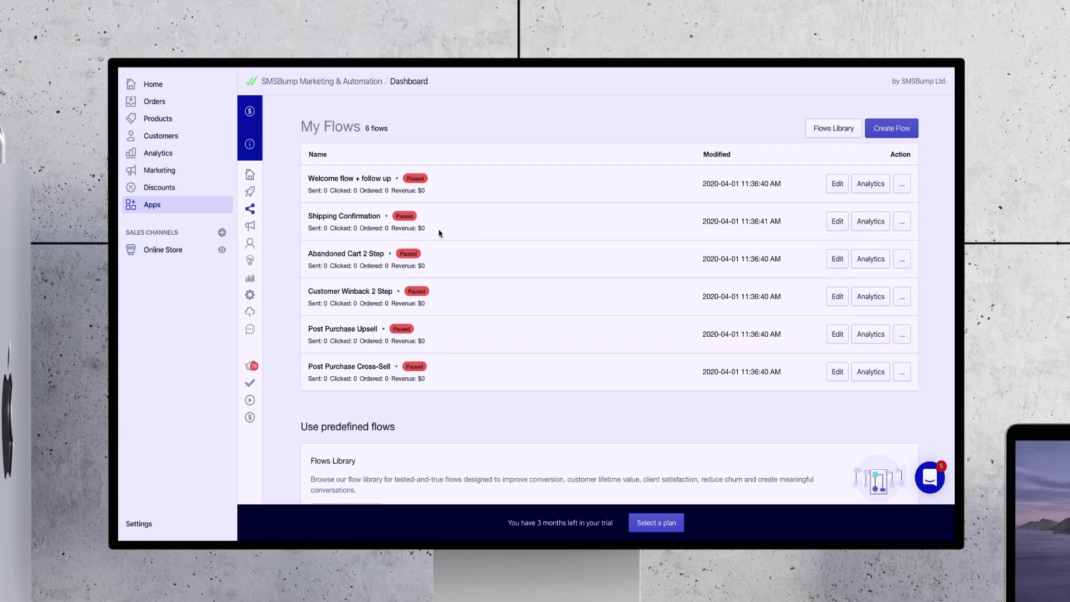
pyautogui.click(836, 224)
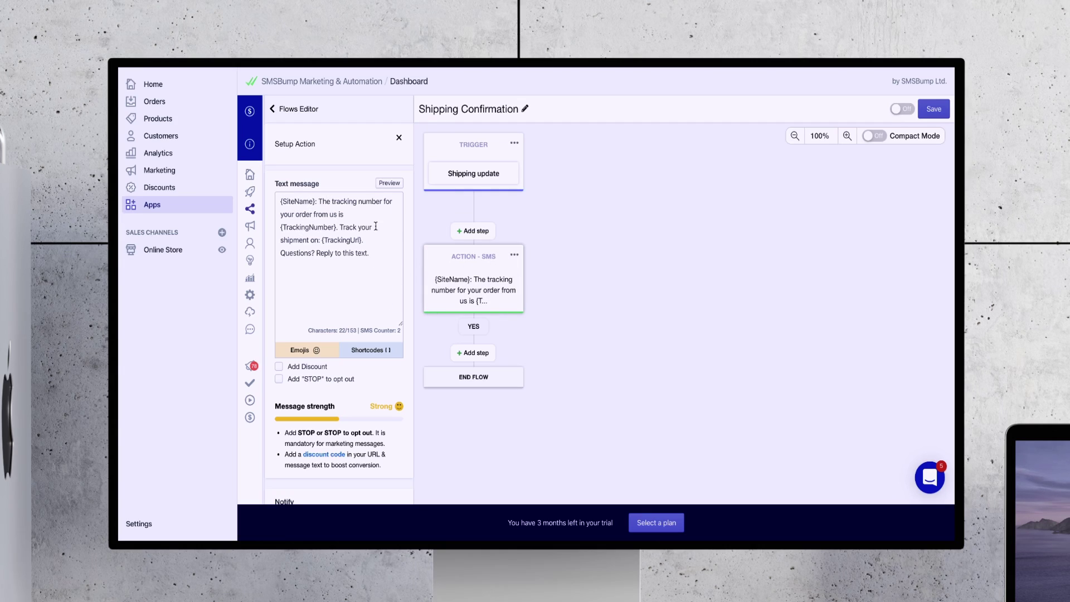
# - Add the STOP to opt out text to the Shipping Confirmation flow's existing SMS action and close its setup
pyautogui.click(279, 379)
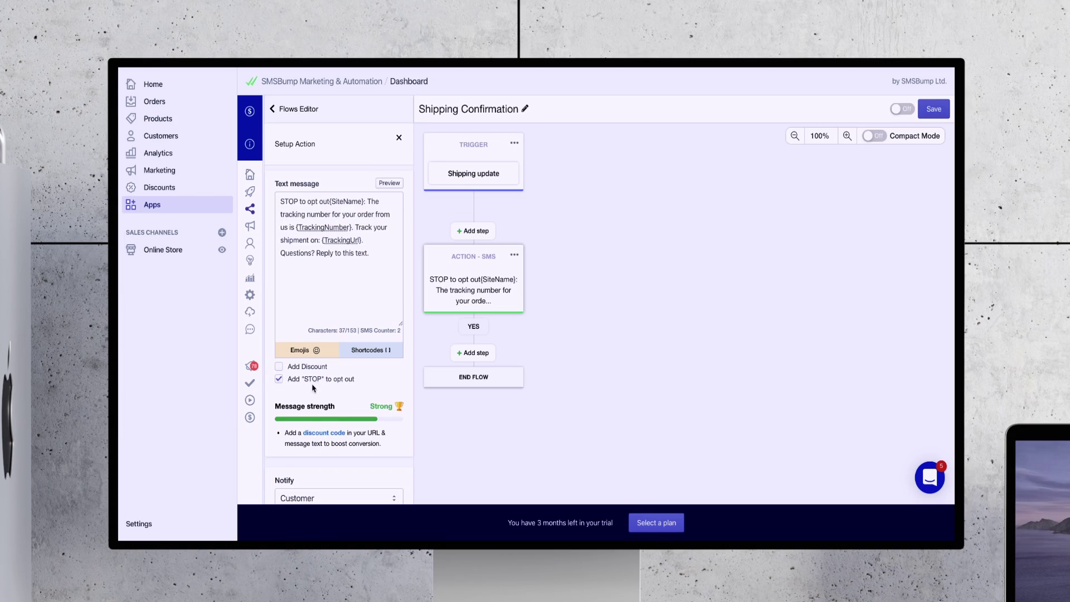
pyautogui.scroll(-1, 350, 400)
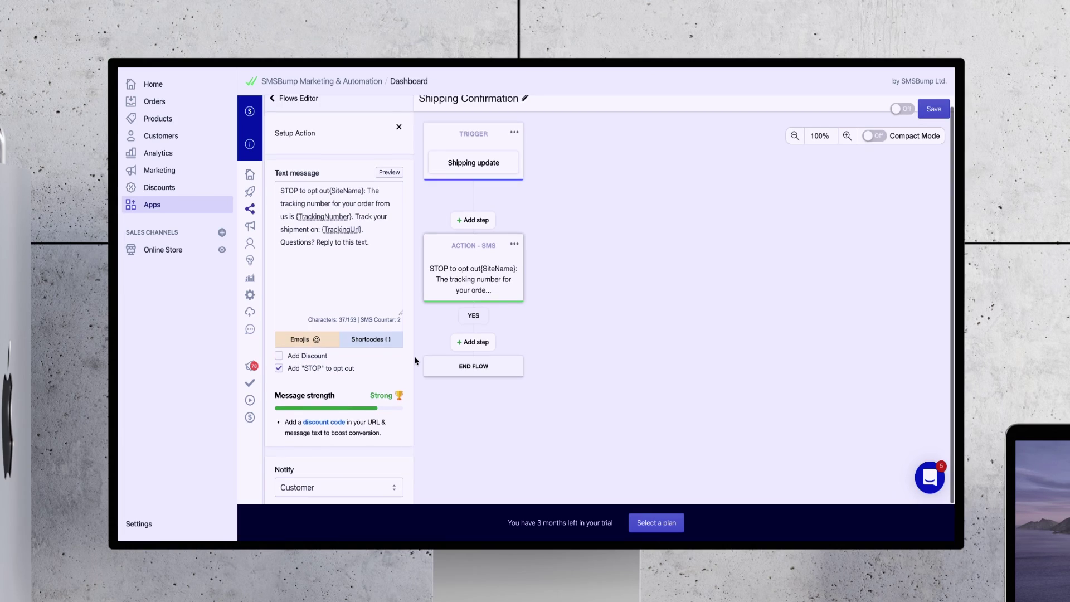
pyautogui.click(441, 280)
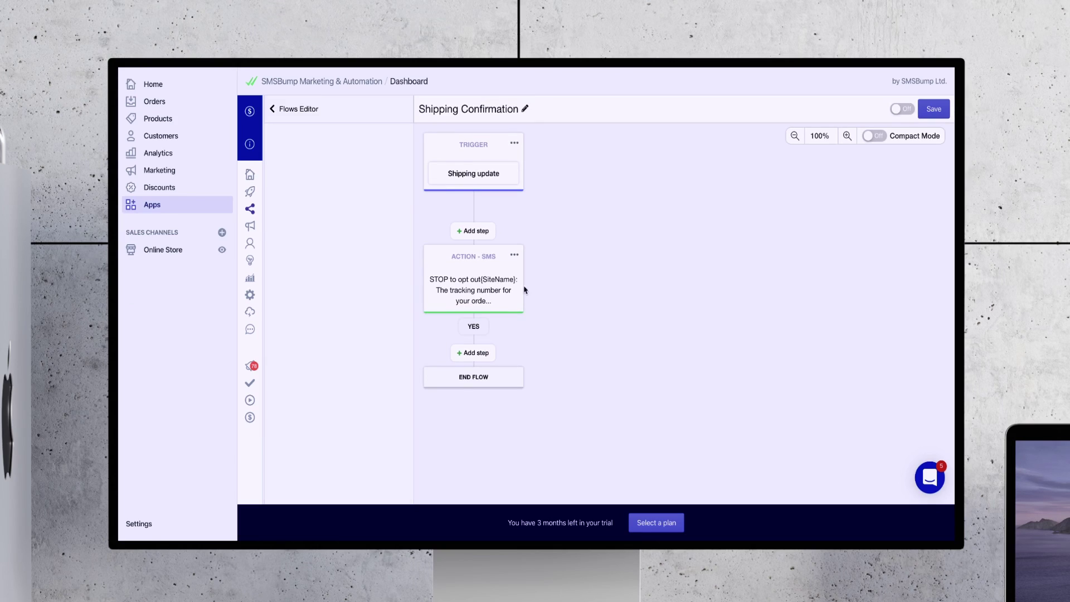
# - Add a delay step of 12 hours after the tracking number SMS action
pyautogui.click(477, 354)
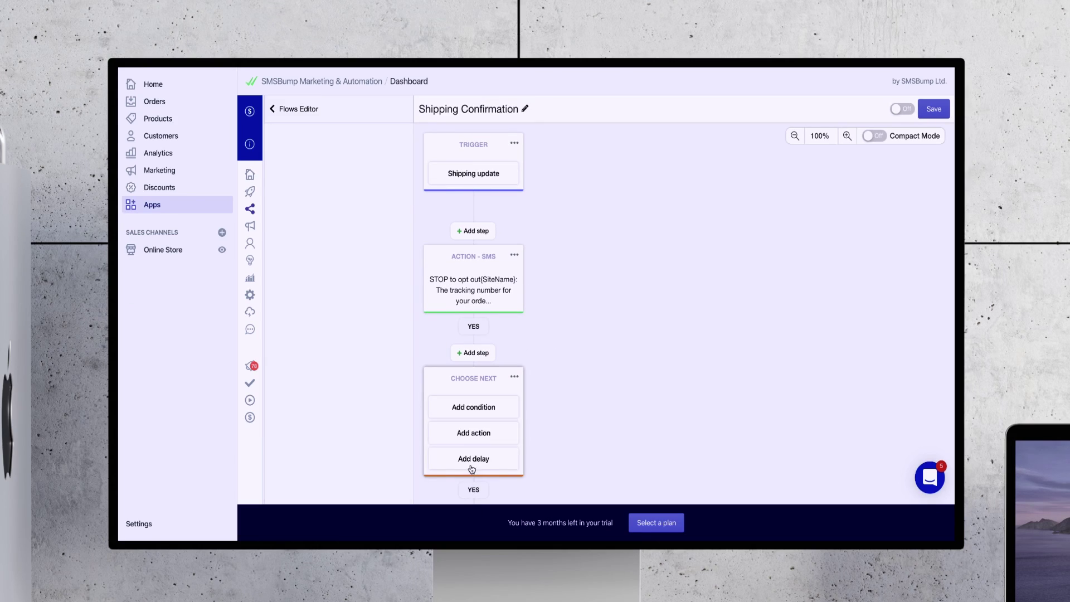
pyautogui.click(472, 459)
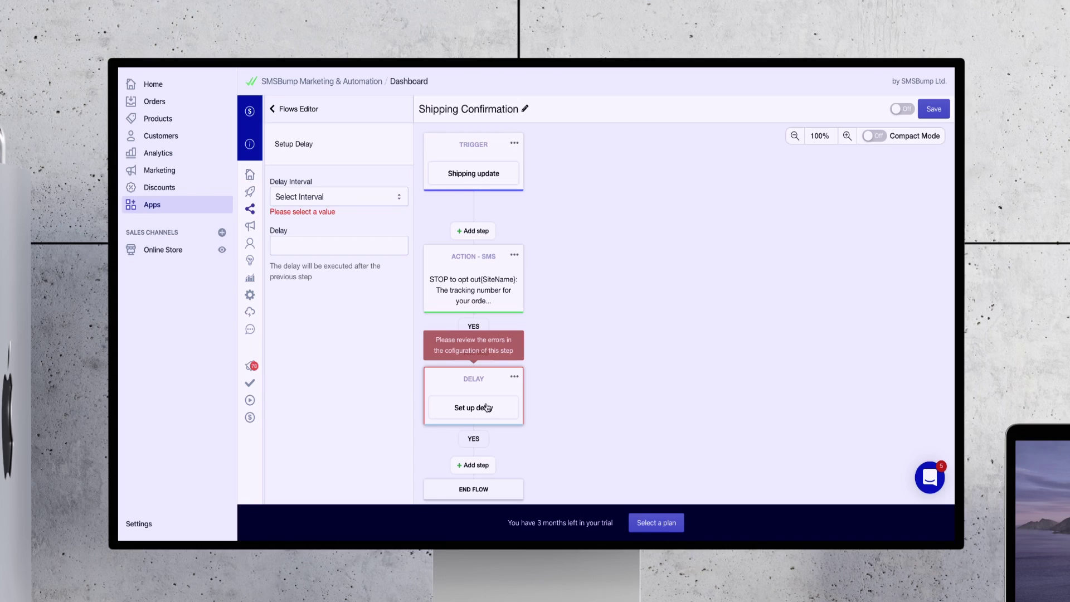
pyautogui.click(301, 197)
pyautogui.click(303, 219)
pyautogui.click(305, 226)
pyautogui.write('12')
pyautogui.click(306, 294)
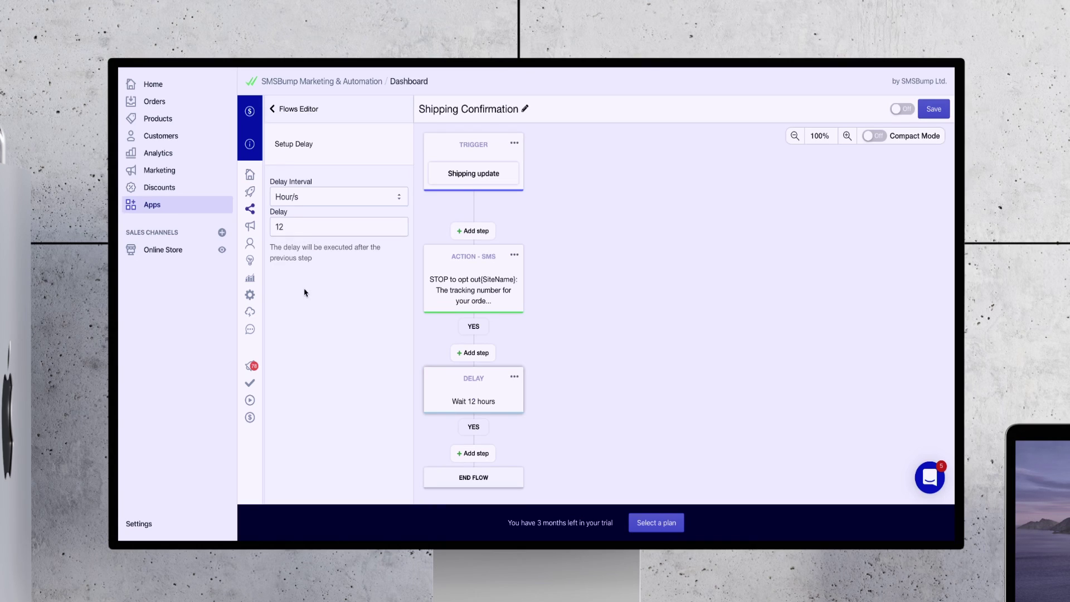
# - Add an SMS message action after the 12-hour delay in the flow
pyautogui.click(477, 453)
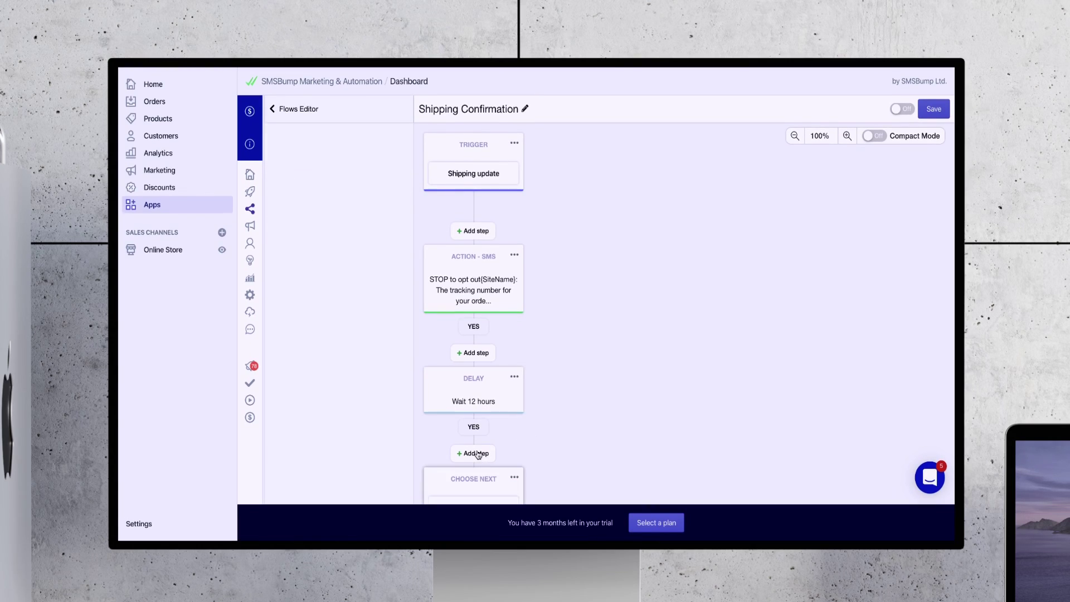
pyautogui.scroll(-3, 592, 433)
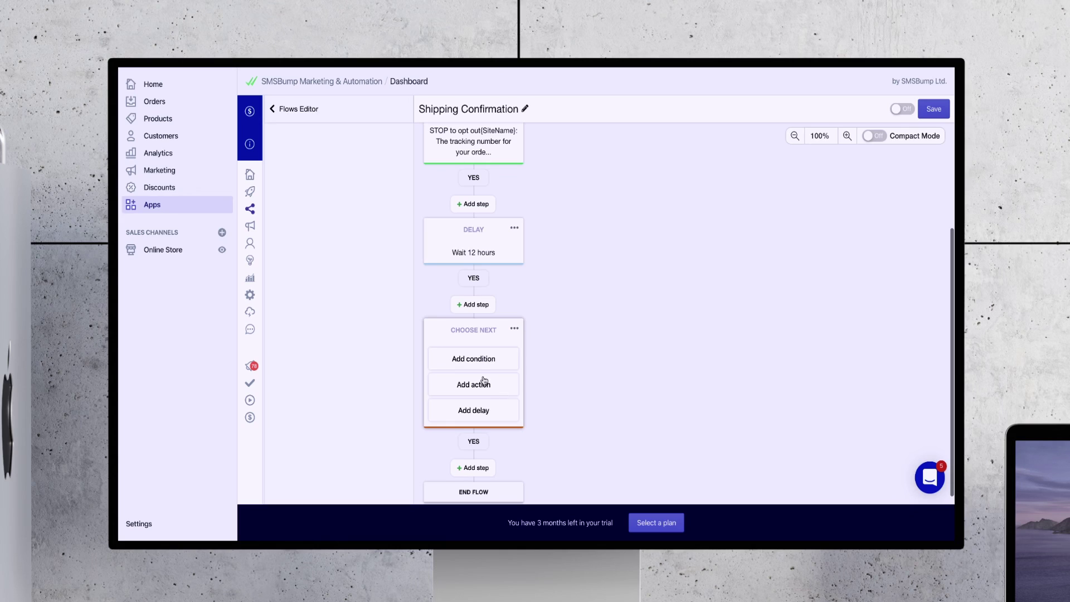
pyautogui.click(478, 396)
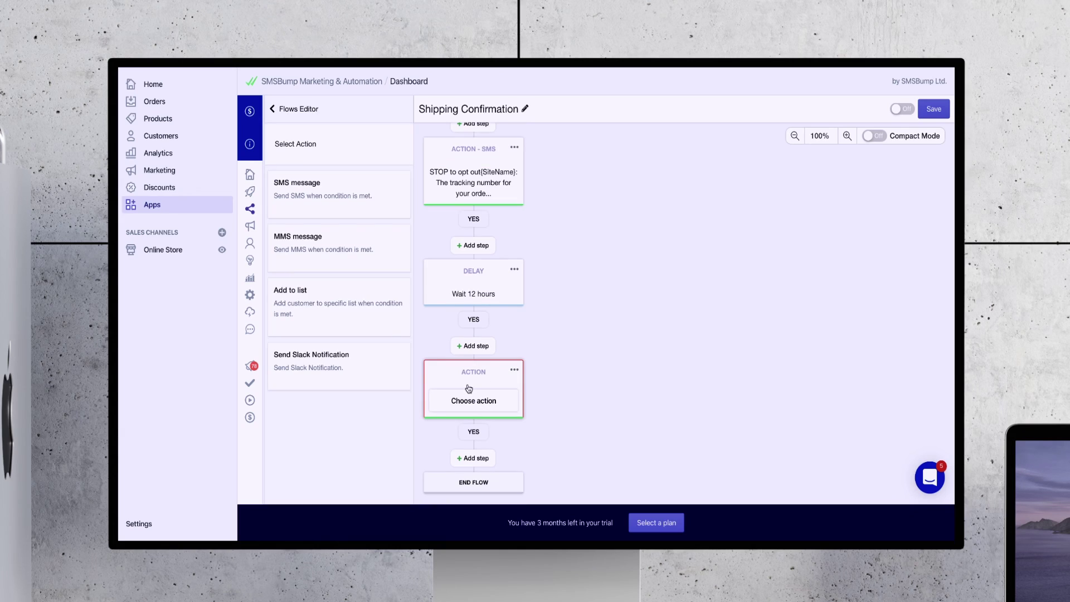
pyautogui.click(337, 191)
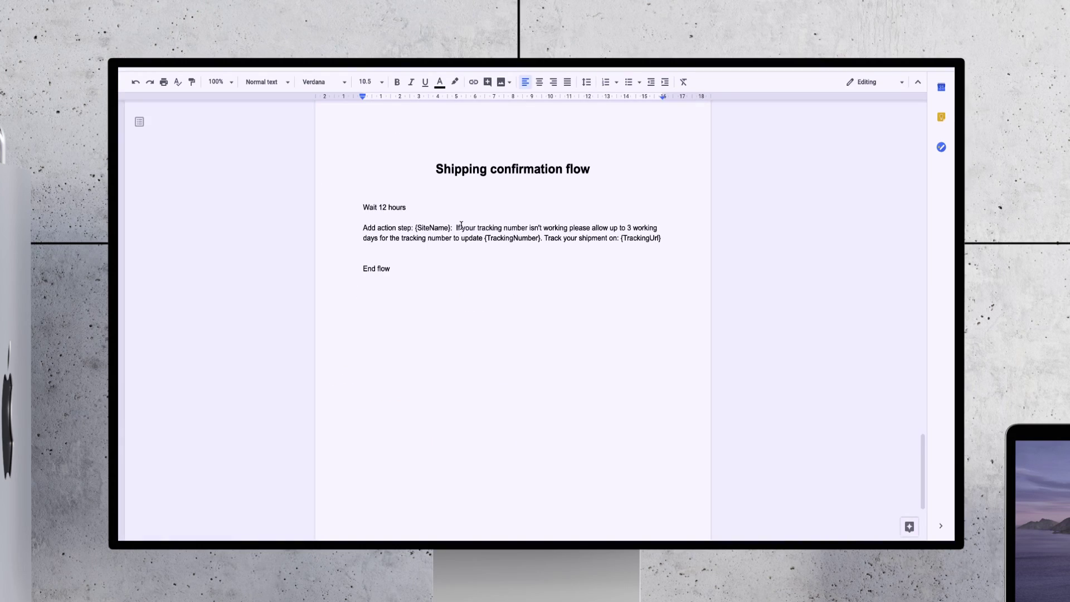
# - Replace the new SMS action's text with the tracking message copied from the document's Shipping confirmation flow section, and add STOP to opt out
pyautogui.moveTo(671, 239); pyautogui.dragTo(364, 229)
pyautogui.hotkey('ctrl', 'c')
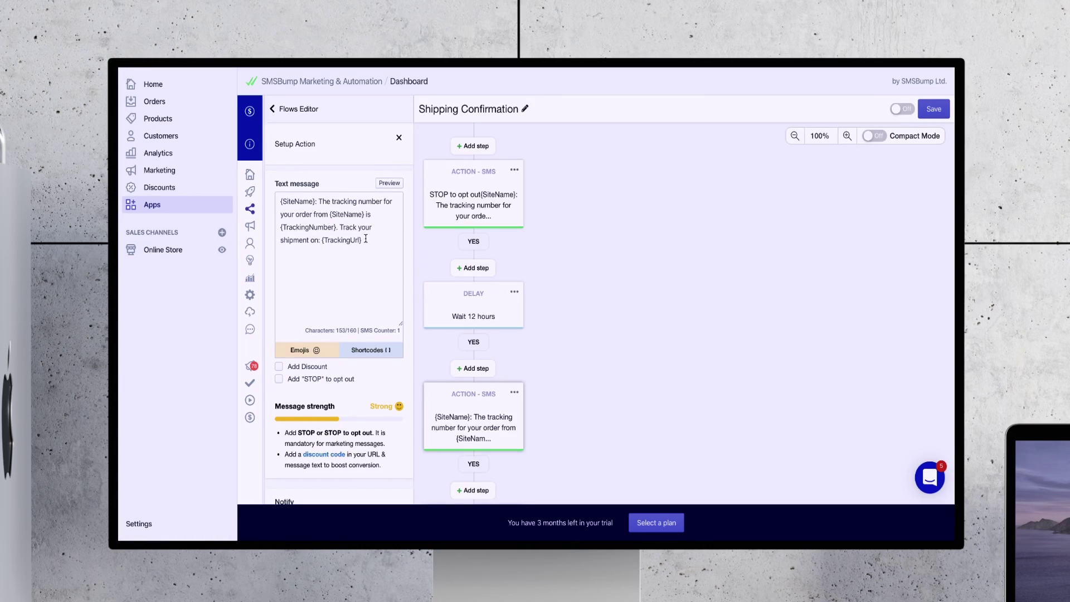
pyautogui.moveTo(365, 239); pyautogui.dragTo(274, 198)
pyautogui.press('BackSpace')
pyautogui.hotkey('ctrl', 'v')
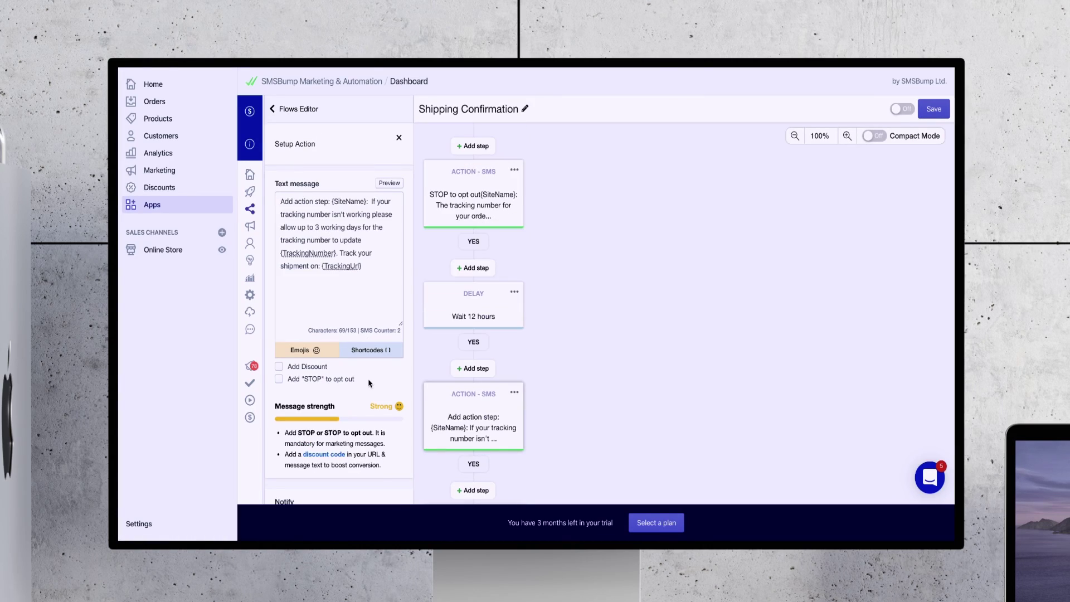
pyautogui.click(282, 380)
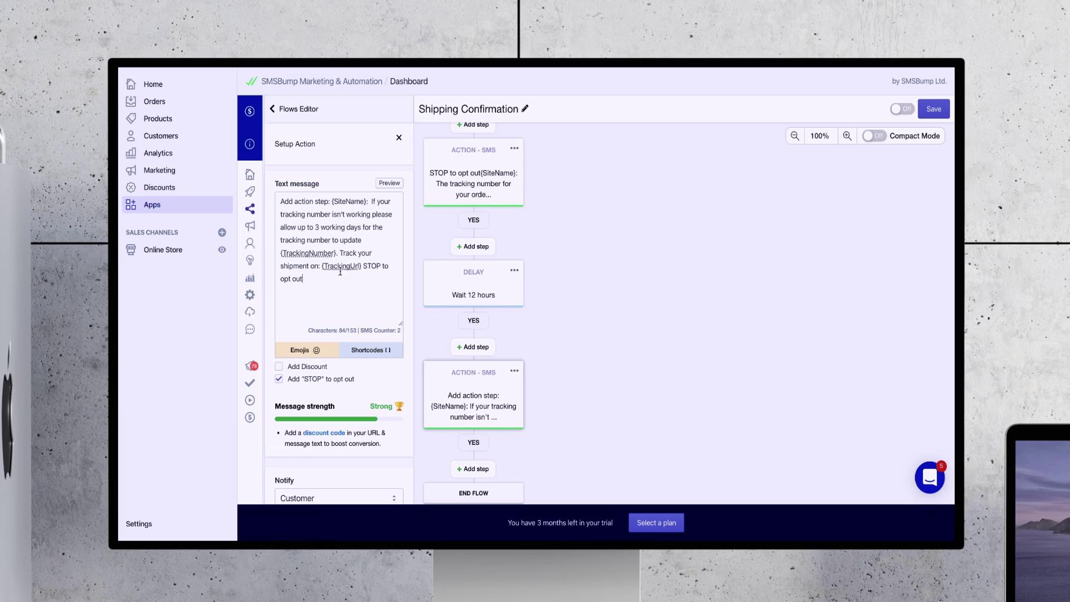
# - Review both SMS messages and the delay in the Shipping Confirmation flow, and save the flow
pyautogui.scroll(3, 576, 329)
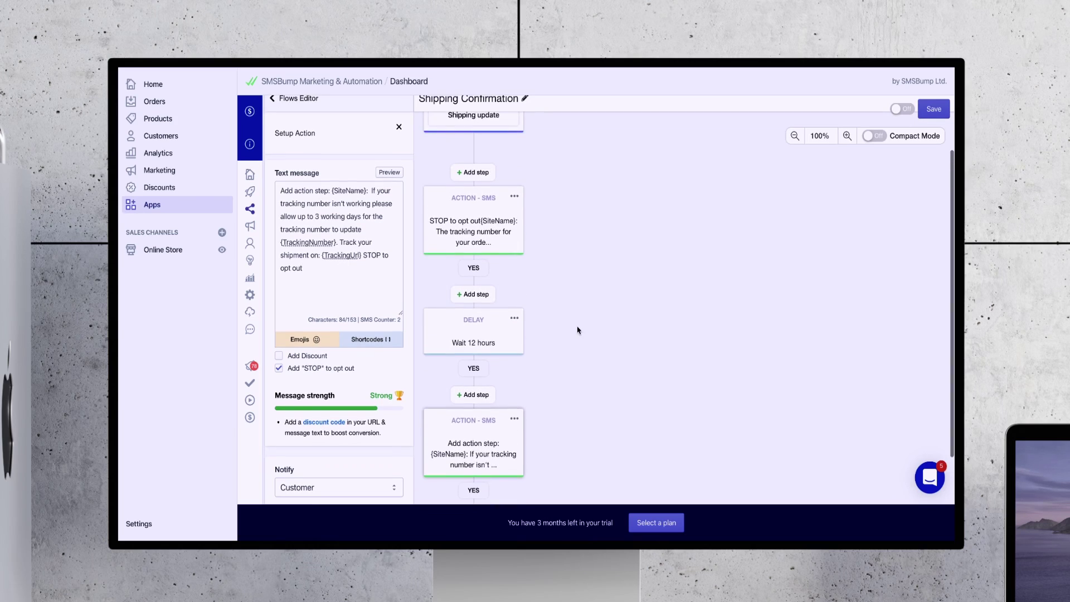
pyautogui.scroll(1, 598, 304)
pyautogui.scroll(-1, 599, 305)
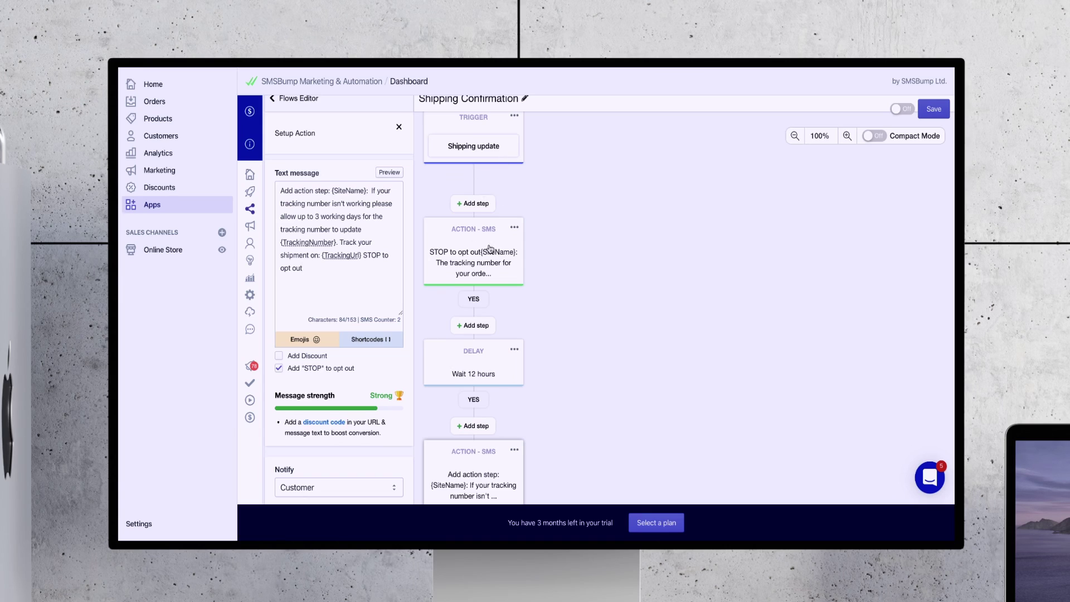
pyautogui.click(493, 262)
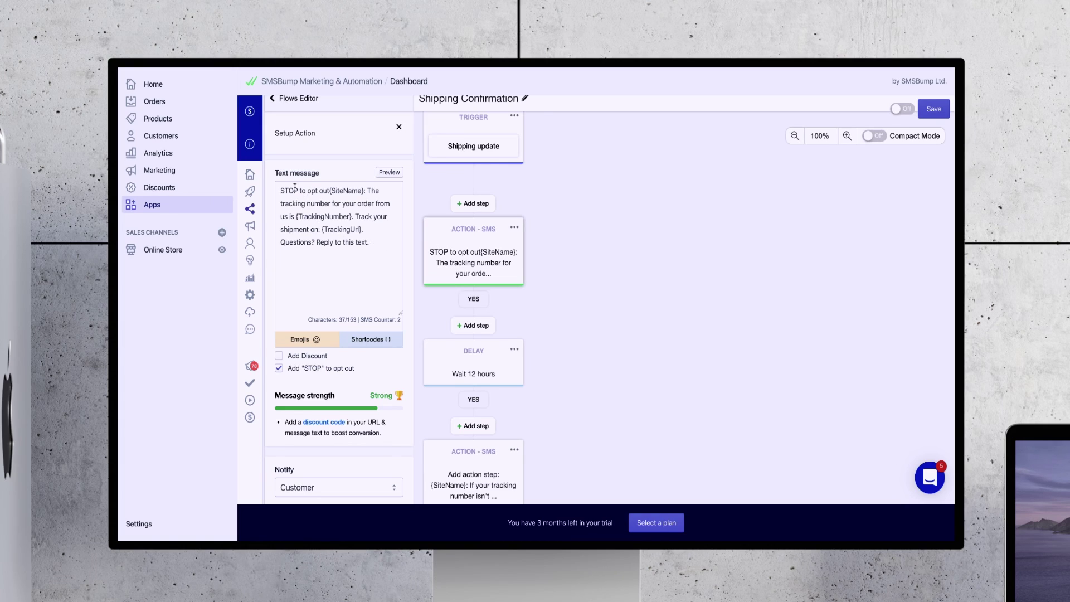
pyautogui.scroll(-1, 529, 294)
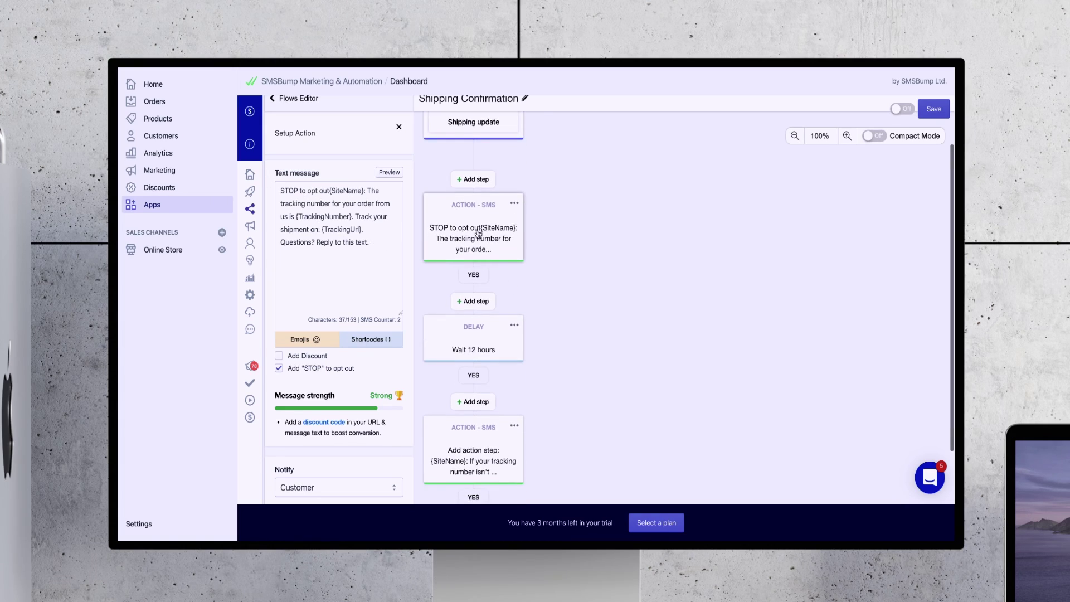
pyautogui.scroll(1, 507, 225)
pyautogui.scroll(-2, 505, 401)
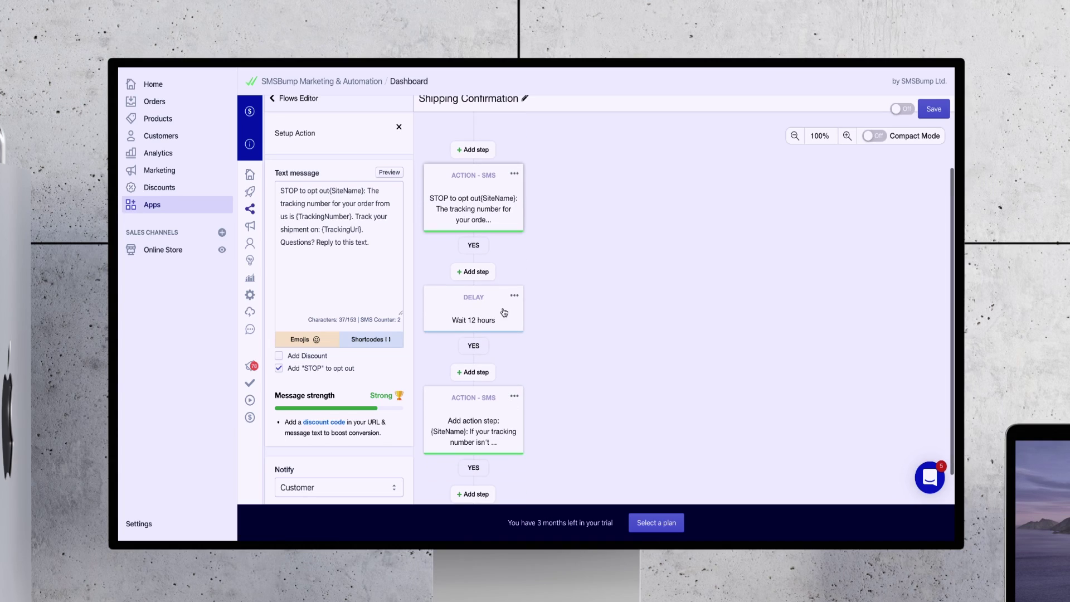
pyautogui.scroll(-2, 481, 321)
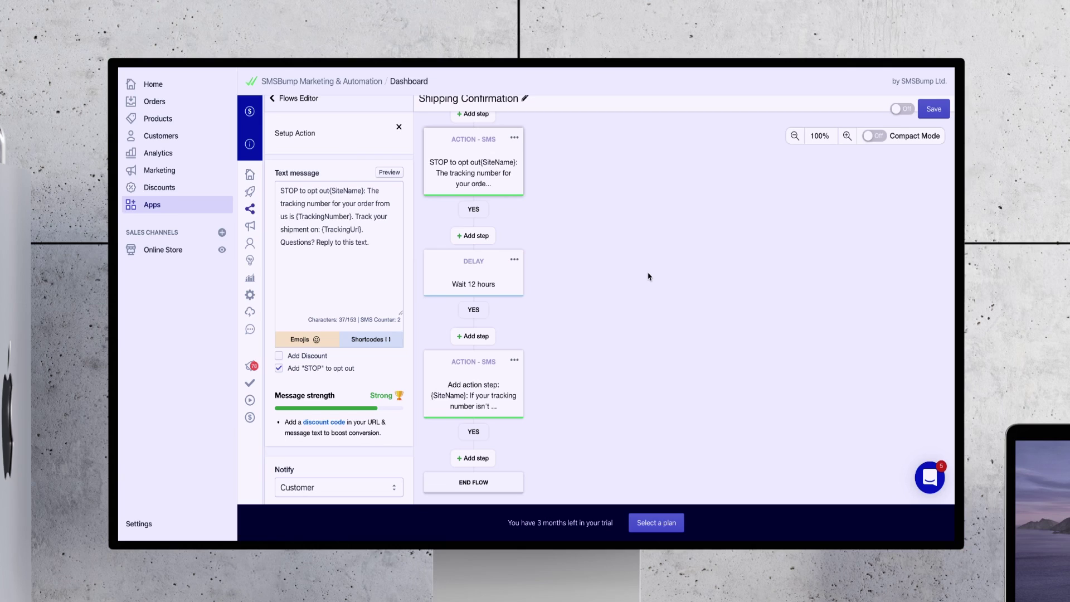
pyautogui.click(449, 383)
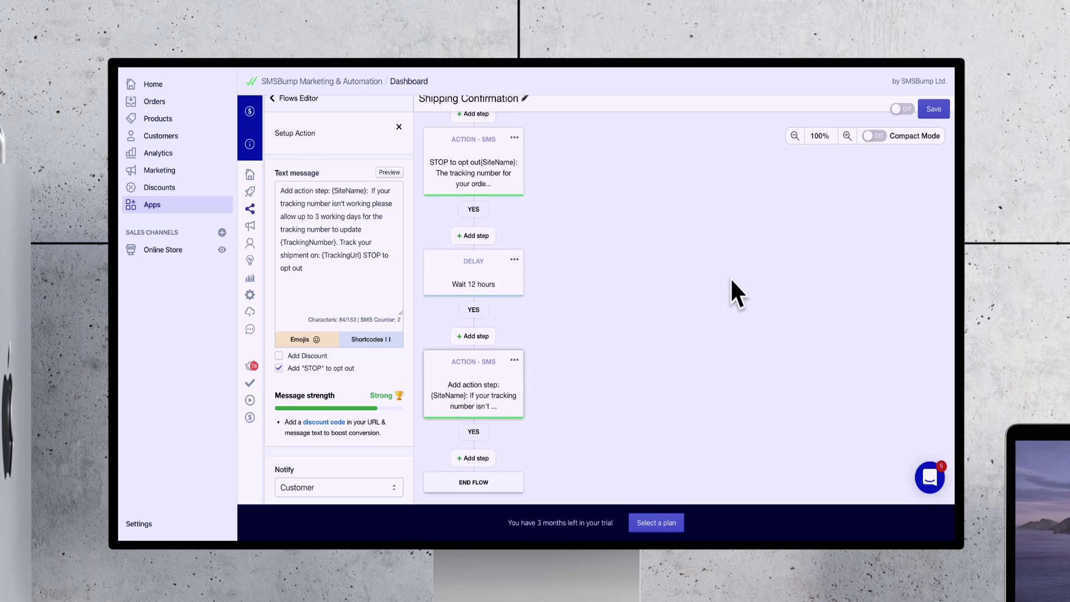
pyautogui.click(934, 110)
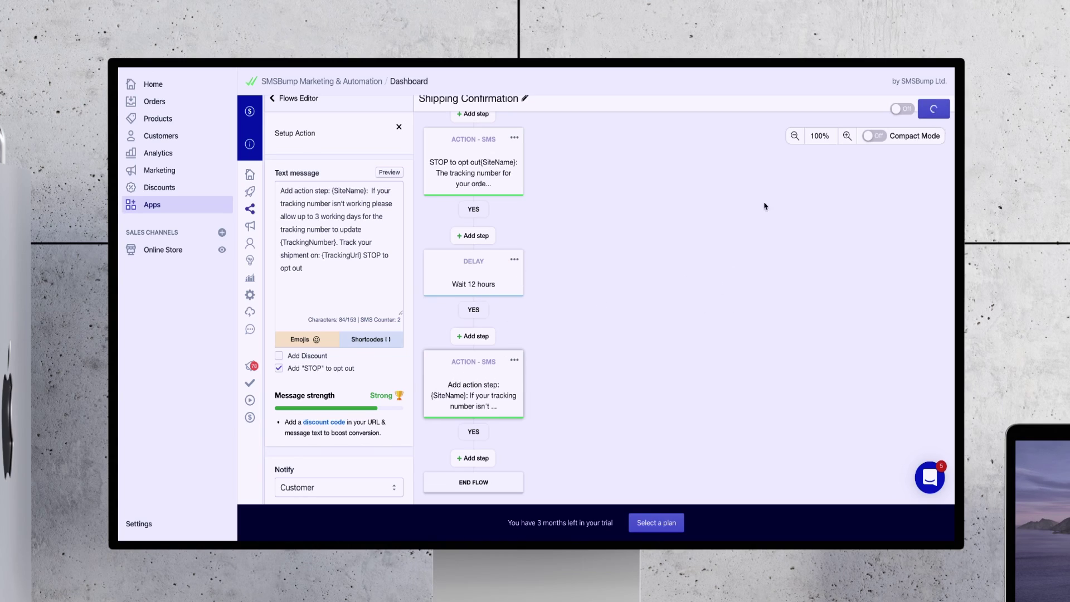